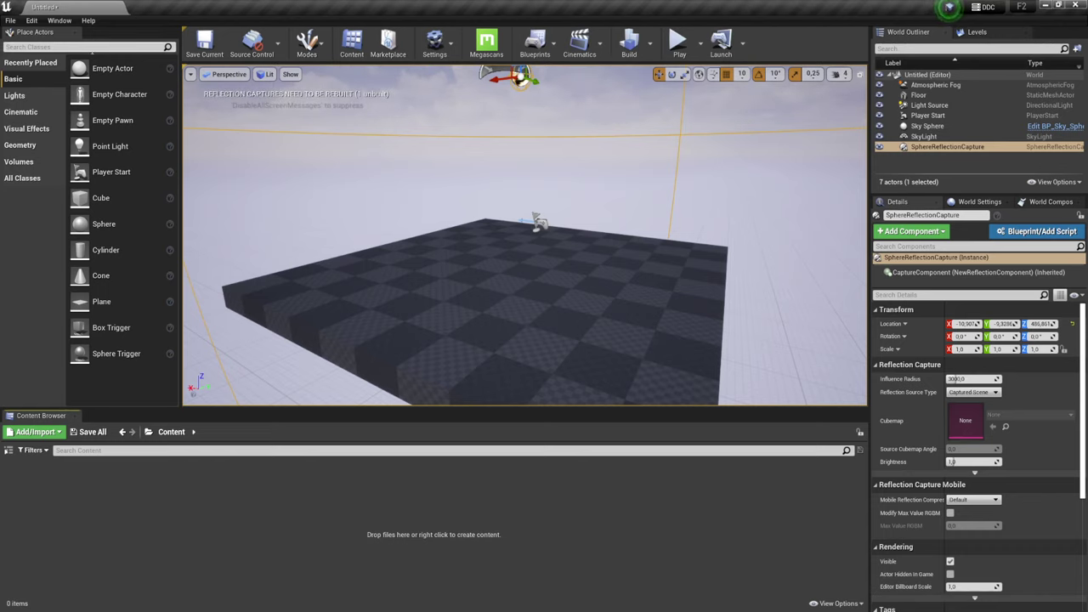
- Click into the Place Actors search box to look for a placeable actor class
{"action": "left_click", "coordinate": [85, 46]}
- Search 'text' and drag a Text Render actor into the level, framing it in view
{"action": "type", "text": "text"}
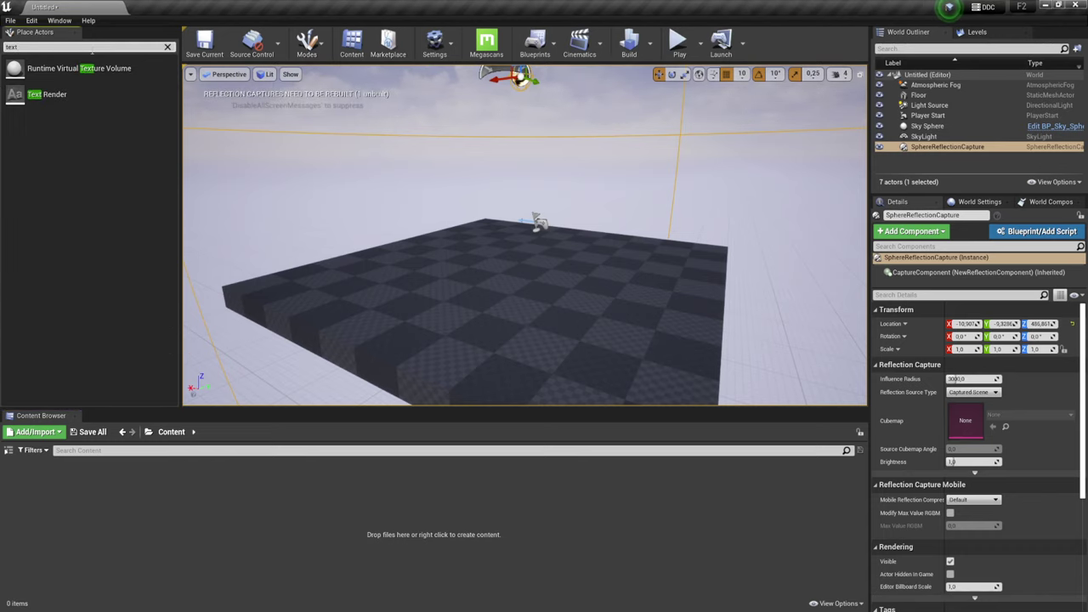
{"action": "left_click_drag", "start_coordinate": [38, 93], "coordinate": [425, 248]}
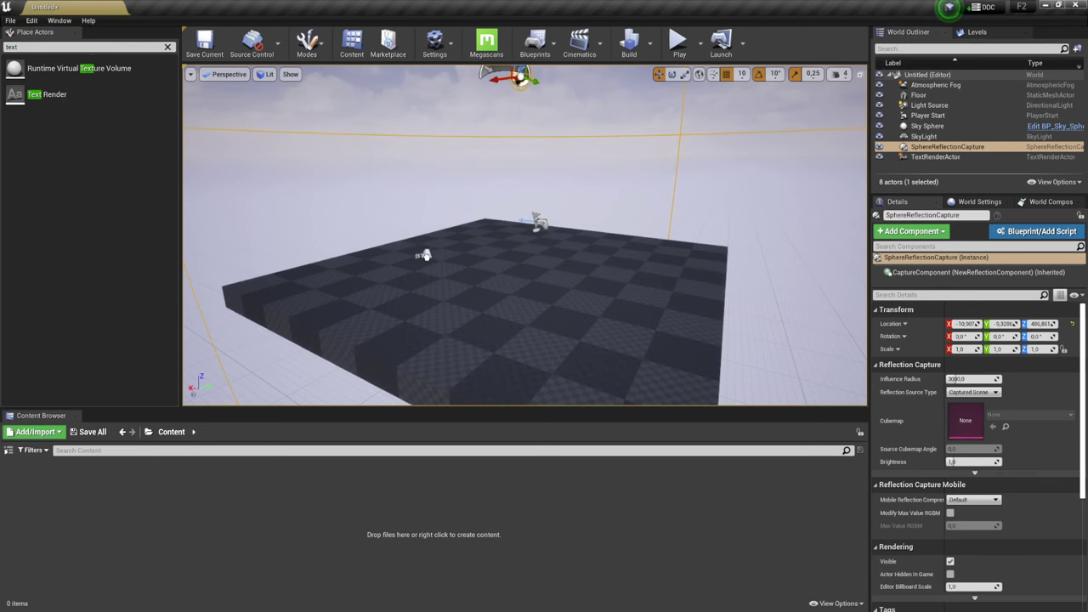
{"action": "key", "text": "f"}
- Rotate the text actor to -150° yaw and raise it to height 130
{"action": "key", "text": "e"}
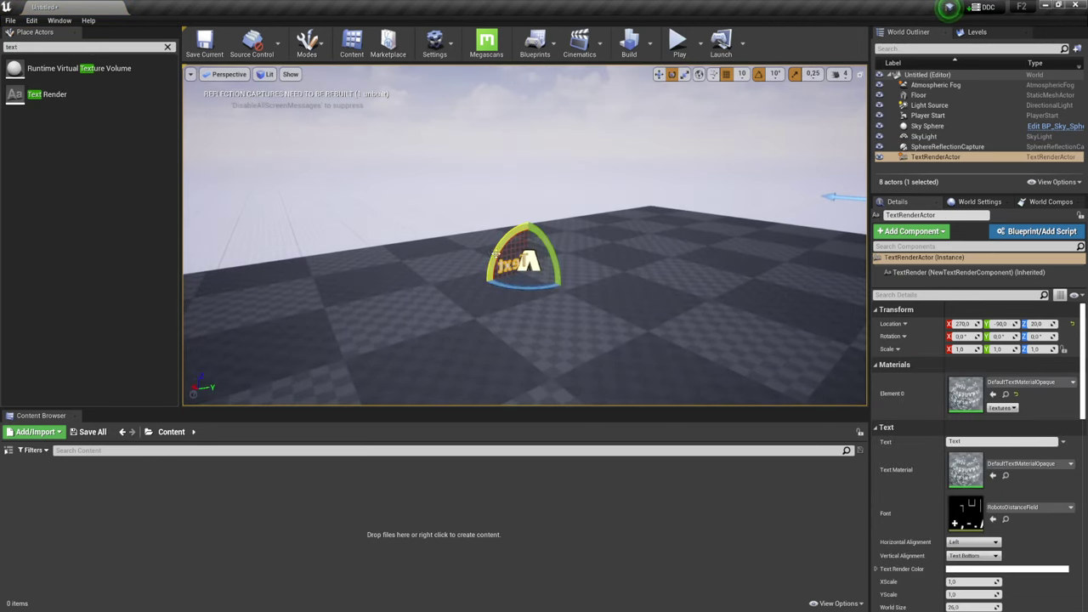
{"action": "left_click_drag", "start_coordinate": [531, 285], "coordinate": [569, 281]}
{"action": "key", "text": "w"}
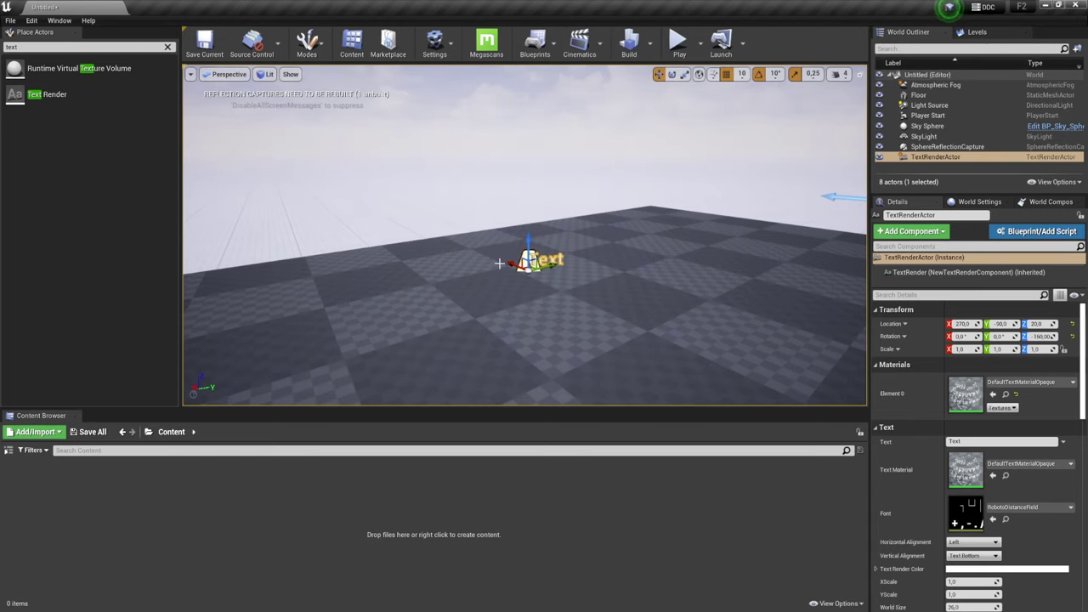
{"action": "left_click_drag", "start_coordinate": [528, 233], "coordinate": [527, 144]}
{"action": "key", "text": "f"}
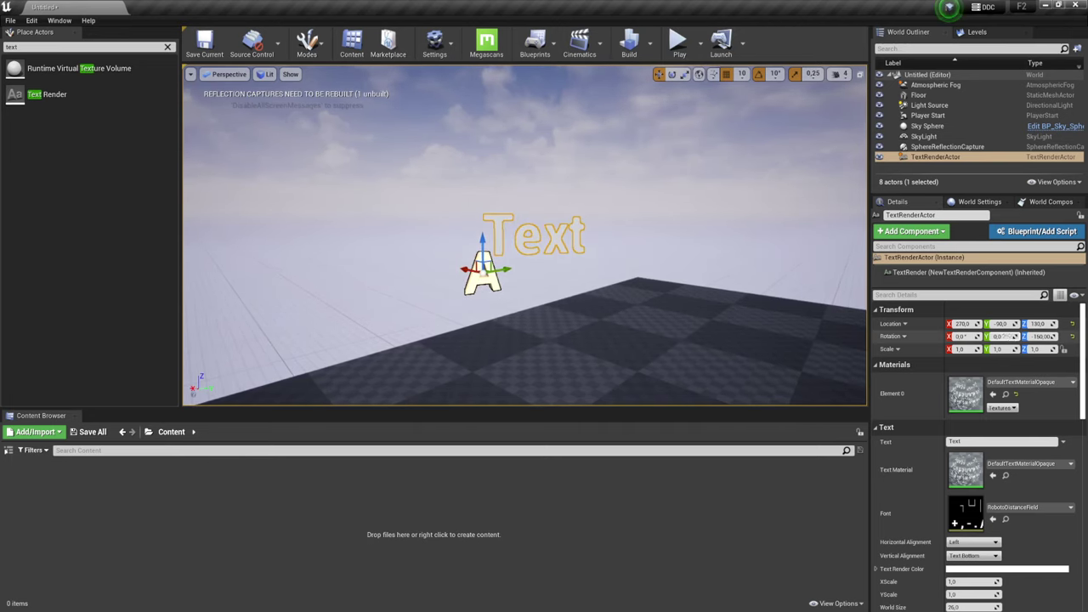
- Replace the Text Render's 'Text' string with 'Привет' in the Details panel
{"action": "left_click", "coordinate": [984, 440]}
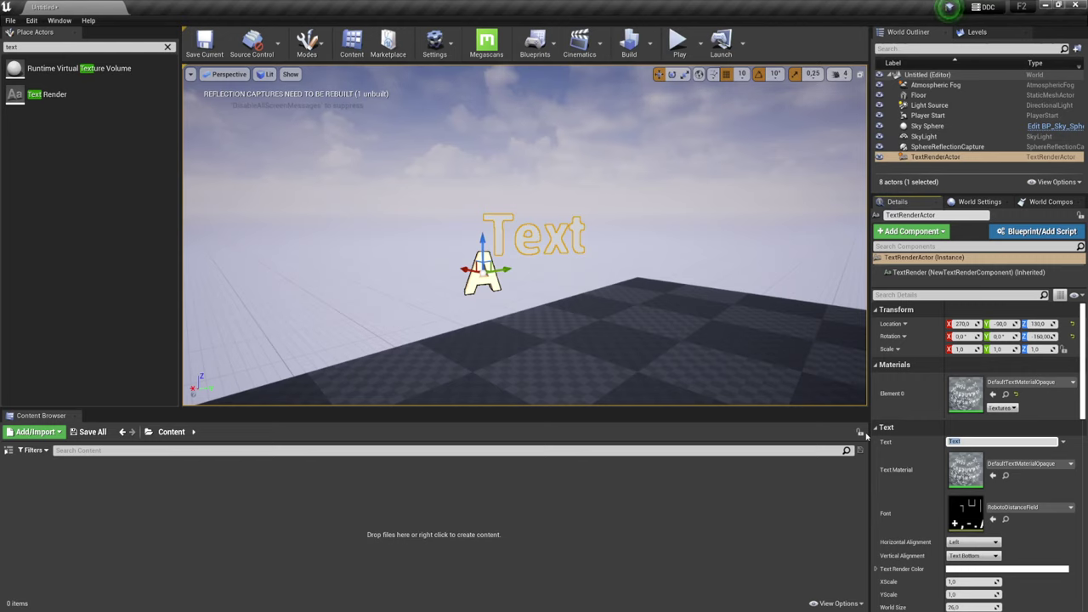
{"action": "key", "text": "BackSpace"}
{"action": "type", "text": "Привет"}
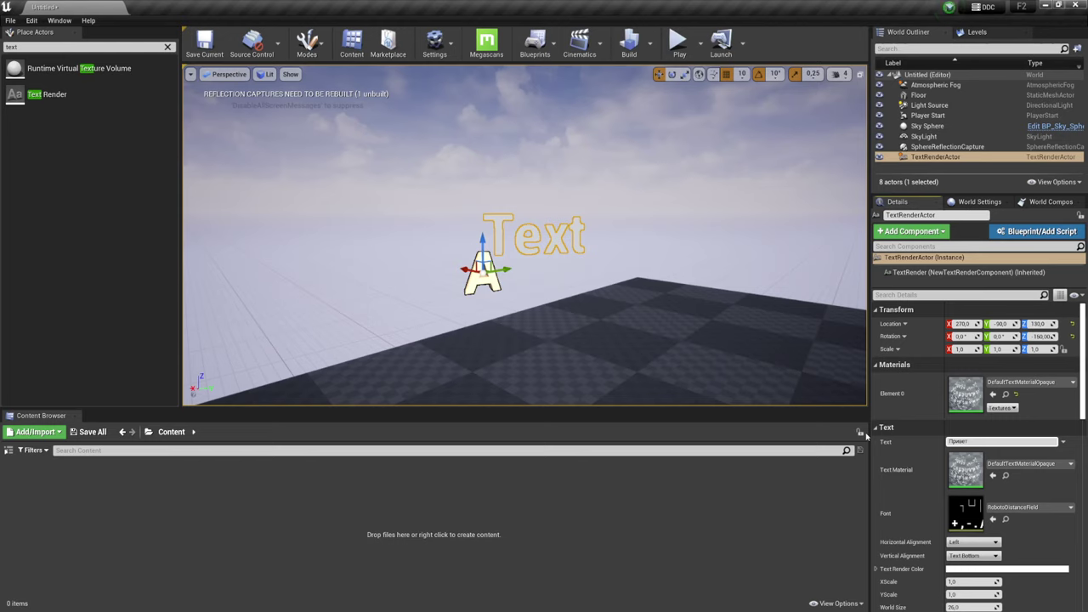
{"action": "key", "text": "Return"}
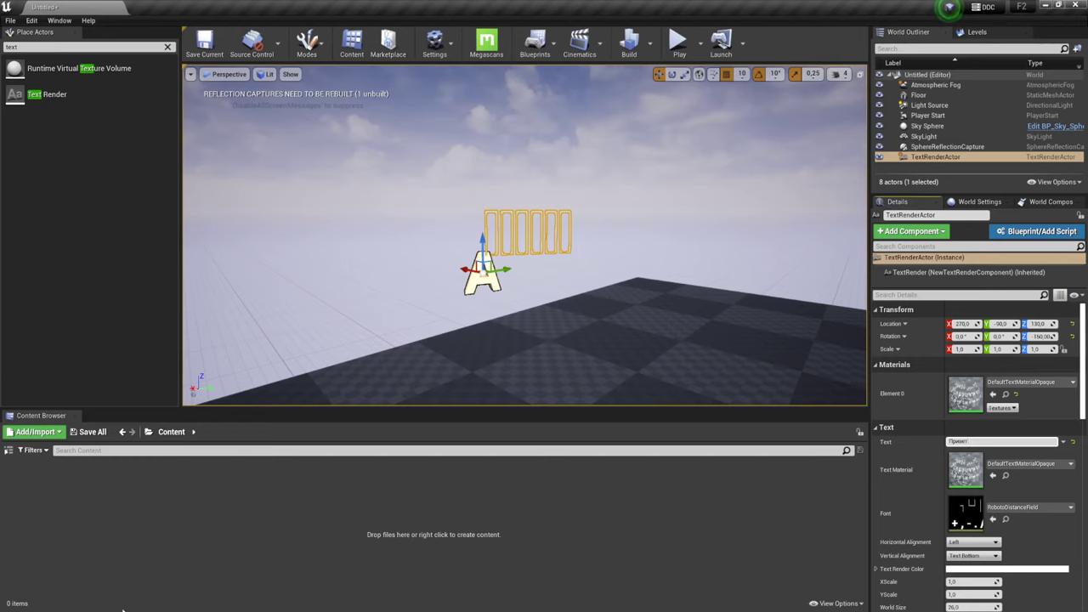
{"action": "mouse_move", "coordinate": [118, 610]}
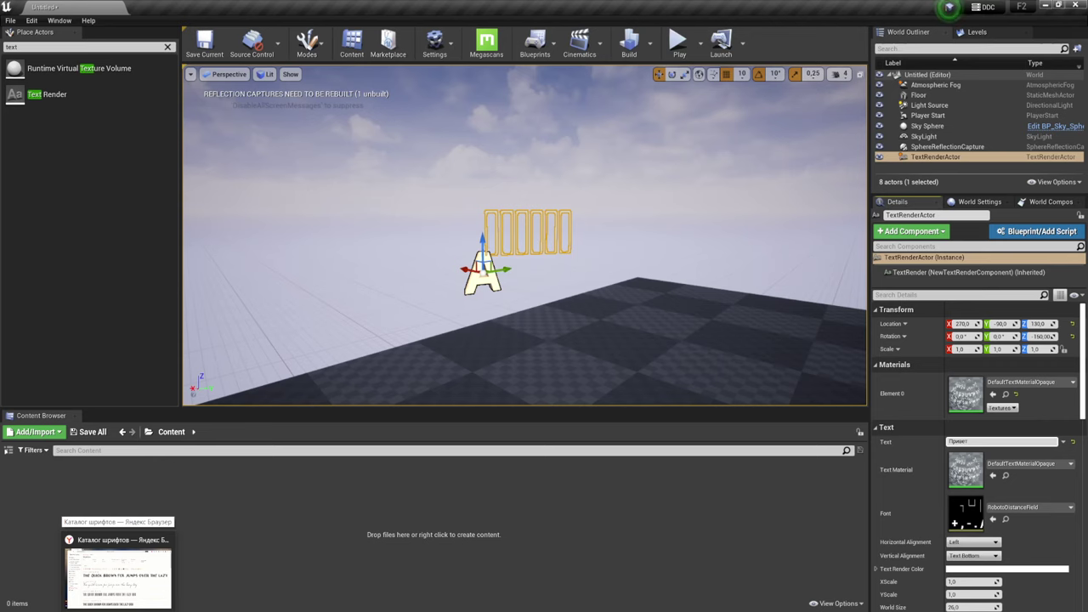
- Switch to Yandex Browser and open the Sonic Movie logo font page on fonts-online.ru
{"action": "left_click", "coordinate": [118, 569]}
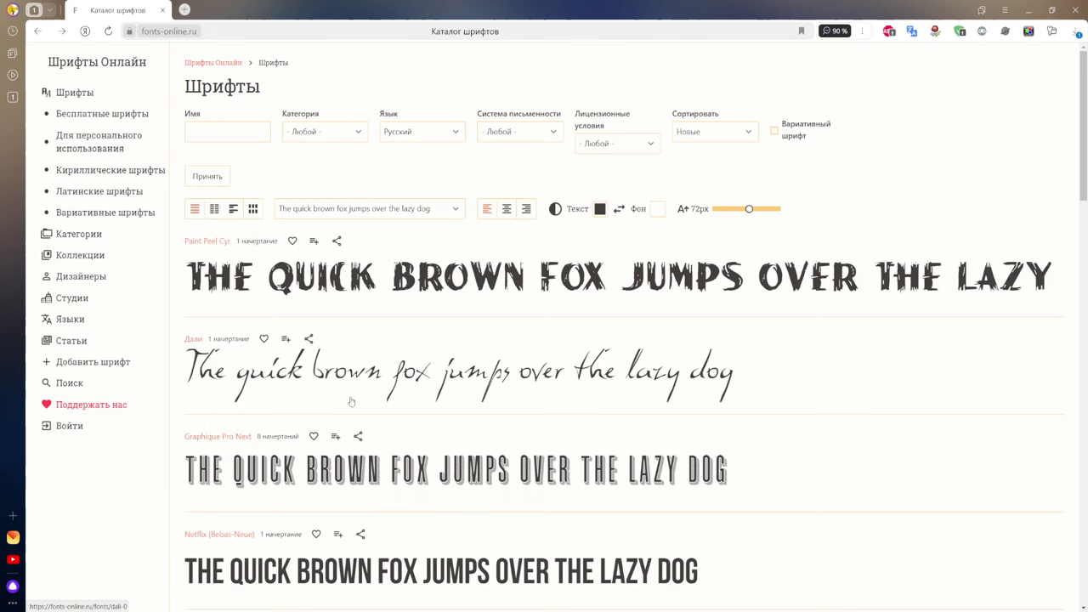
{"action": "scroll", "coordinate": [341, 318], "scroll_direction": "down", "scroll_amount": 3}
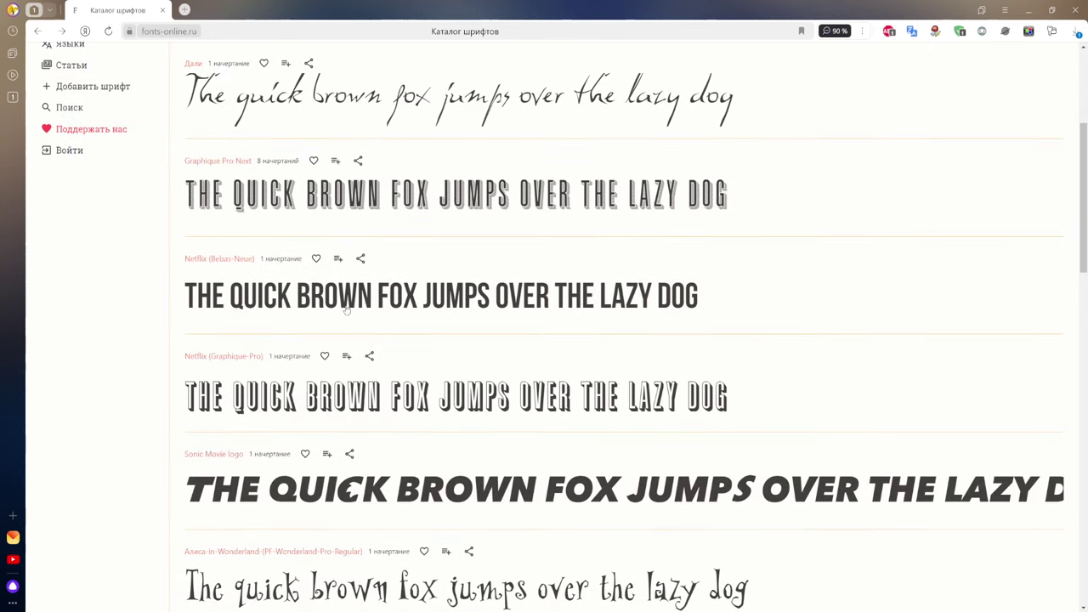
{"action": "scroll", "coordinate": [346, 311], "scroll_direction": "down", "scroll_amount": 2}
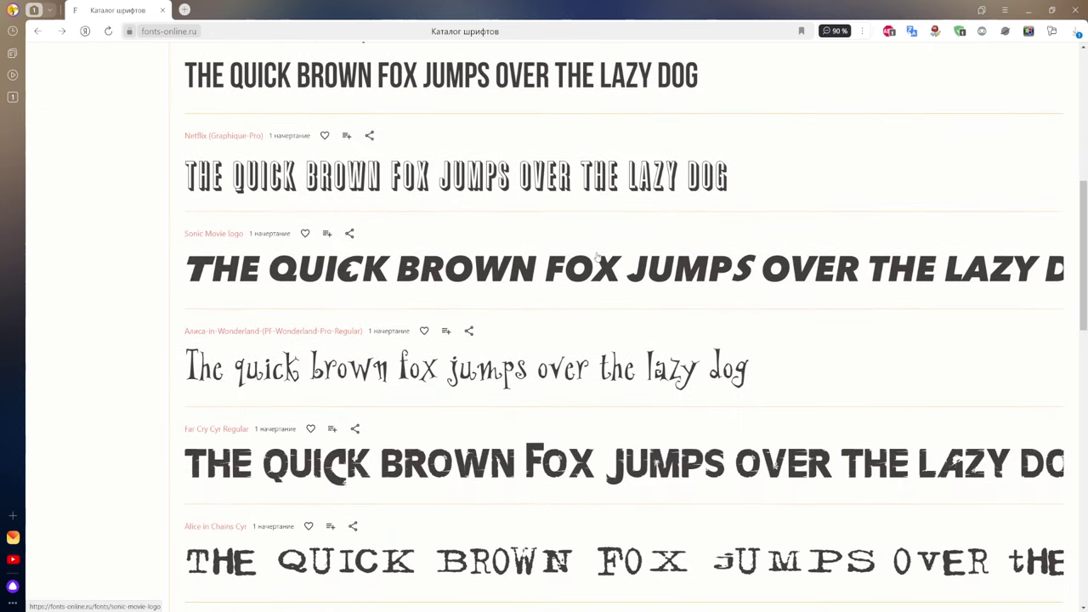
{"action": "left_click", "coordinate": [596, 255]}
{"action": "scroll", "coordinate": [512, 294], "scroll_direction": "down", "scroll_amount": 3}
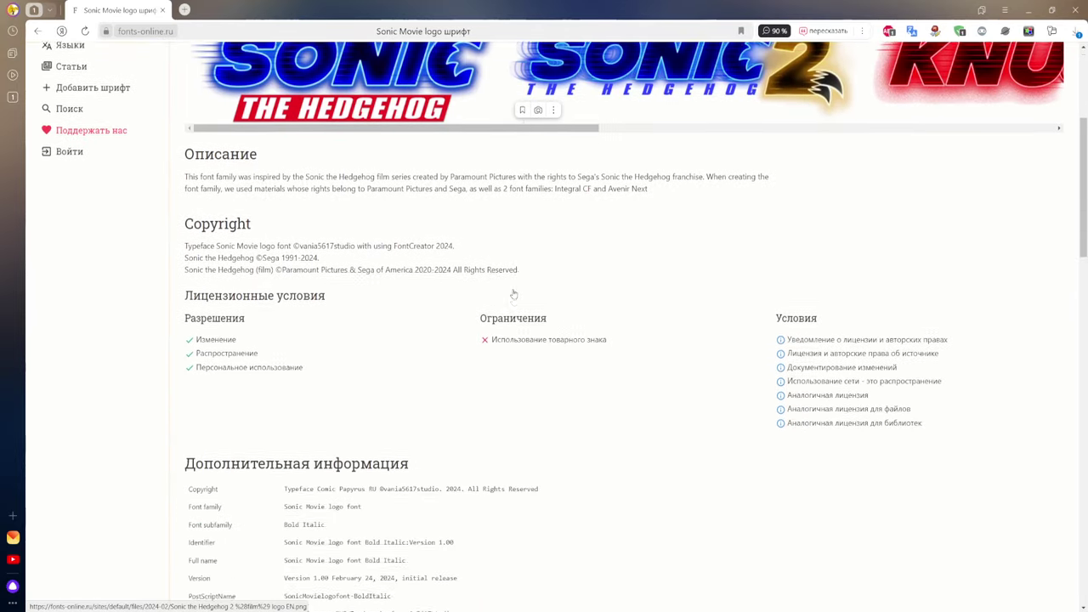
{"action": "scroll", "coordinate": [513, 294], "scroll_direction": "up", "scroll_amount": 3}
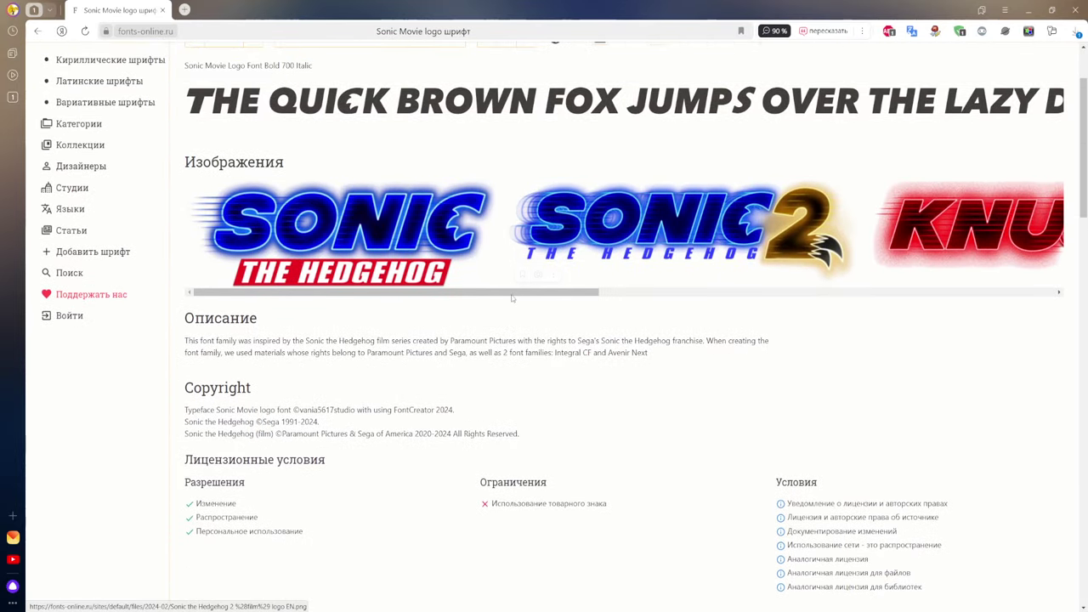
{"action": "left_click_drag", "start_coordinate": [513, 298], "coordinate": [978, 301]}
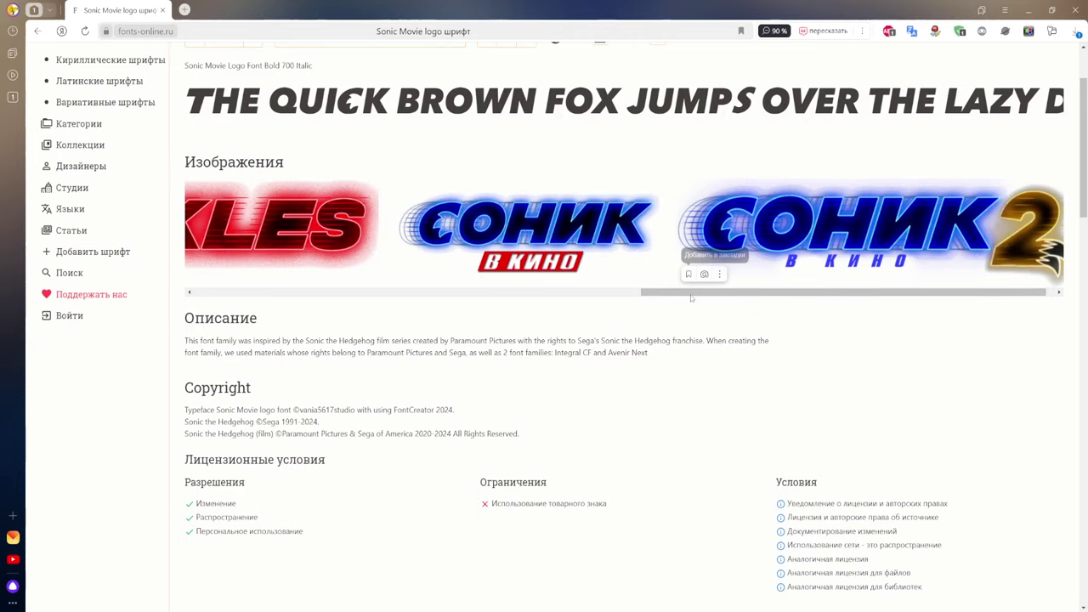
{"action": "left_click_drag", "start_coordinate": [659, 292], "coordinate": [246, 292]}
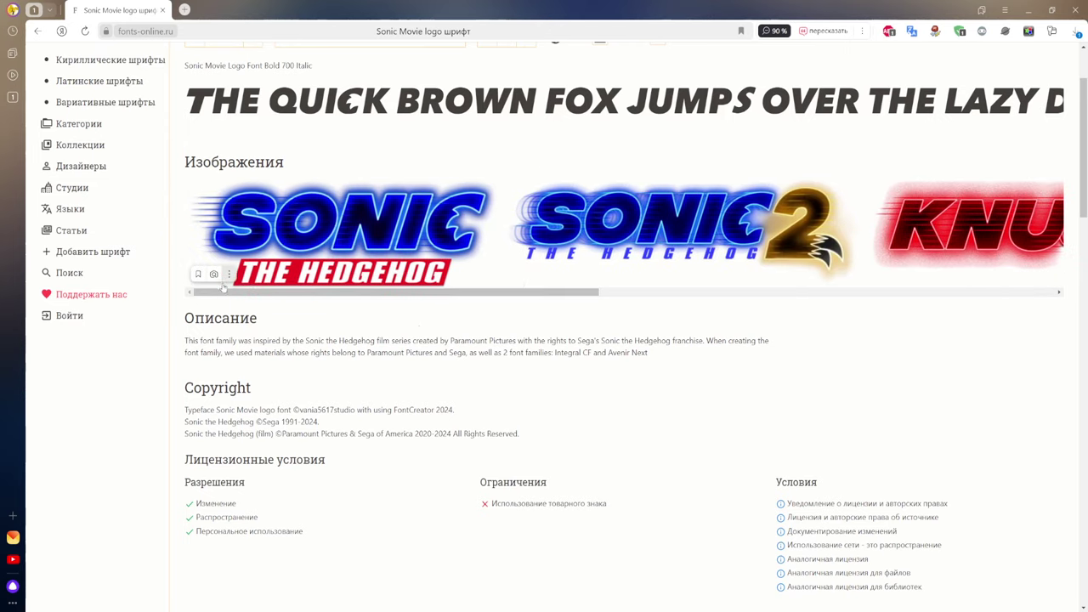
{"action": "scroll", "coordinate": [481, 341], "scroll_direction": "down", "scroll_amount": 4}
{"action": "scroll", "coordinate": [481, 342], "scroll_direction": "down", "scroll_amount": 4}
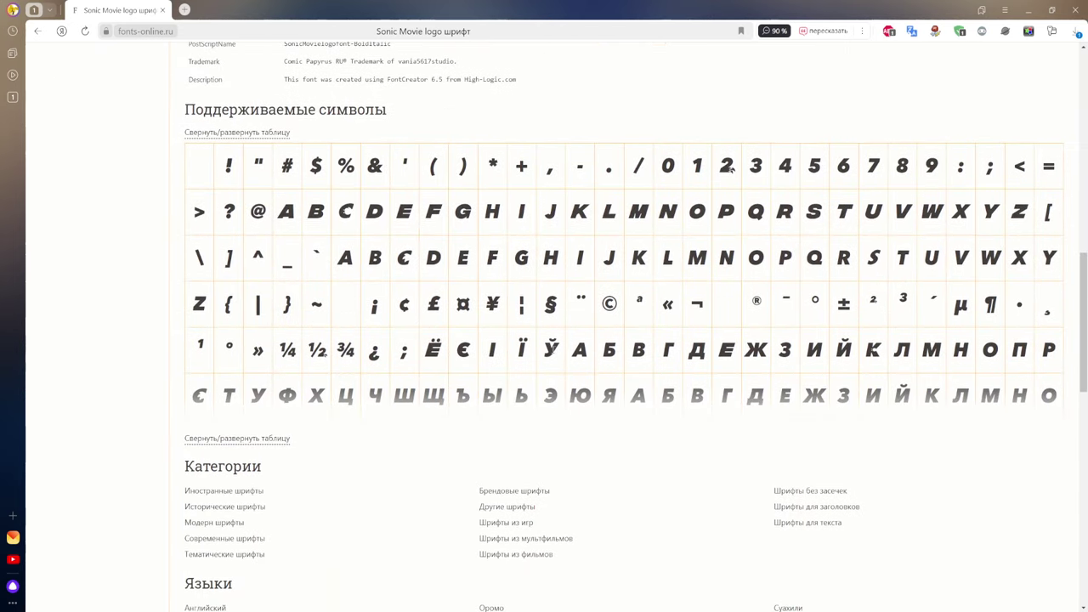
{"action": "scroll", "coordinate": [552, 331], "scroll_direction": "down", "scroll_amount": 2}
{"action": "scroll", "coordinate": [553, 331], "scroll_direction": "up", "scroll_amount": 1}
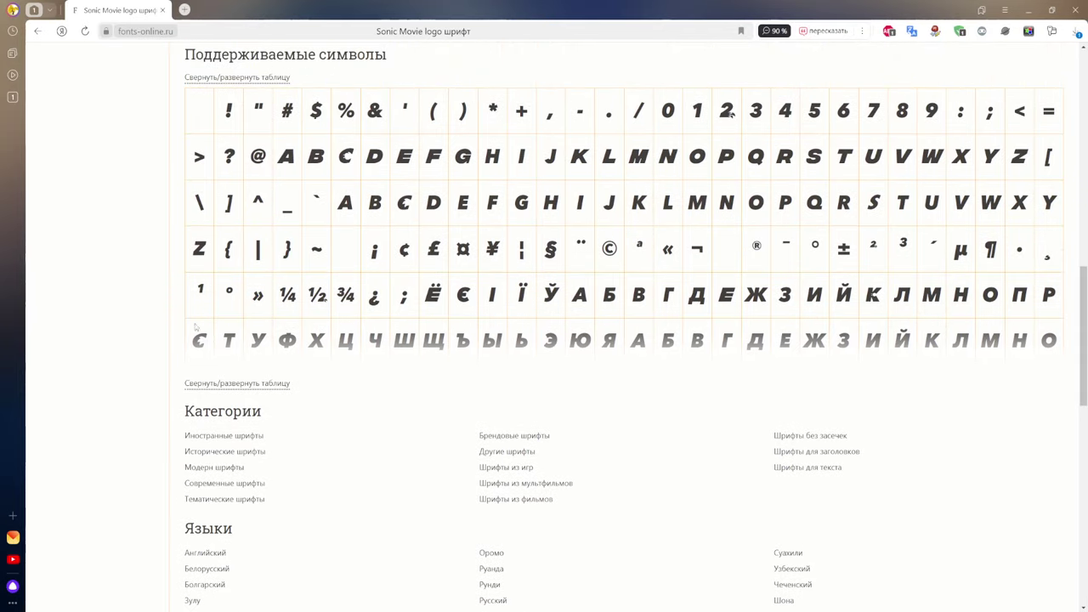
- Expand the supported-symbols table to check its Cyrillic glyphs, then return to the font catalog
{"action": "left_click", "coordinate": [252, 385]}
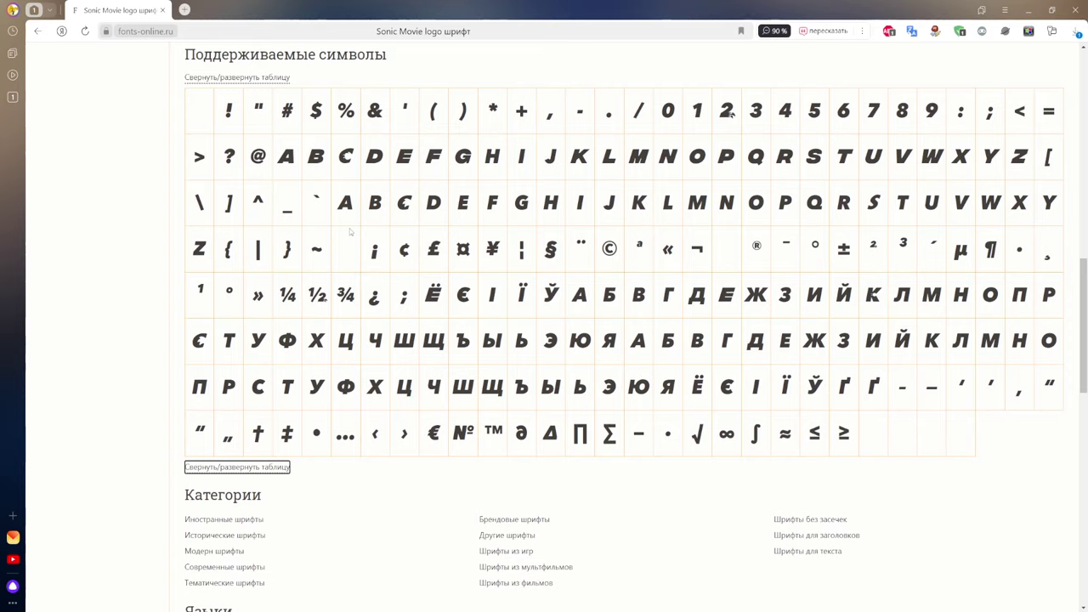
{"action": "scroll", "coordinate": [349, 231], "scroll_direction": "down", "scroll_amount": 2}
{"action": "scroll", "coordinate": [349, 231], "scroll_direction": "down", "scroll_amount": 4}
{"action": "scroll", "coordinate": [349, 231], "scroll_direction": "up", "scroll_amount": 5}
{"action": "scroll", "coordinate": [349, 232], "scroll_direction": "down", "scroll_amount": 1}
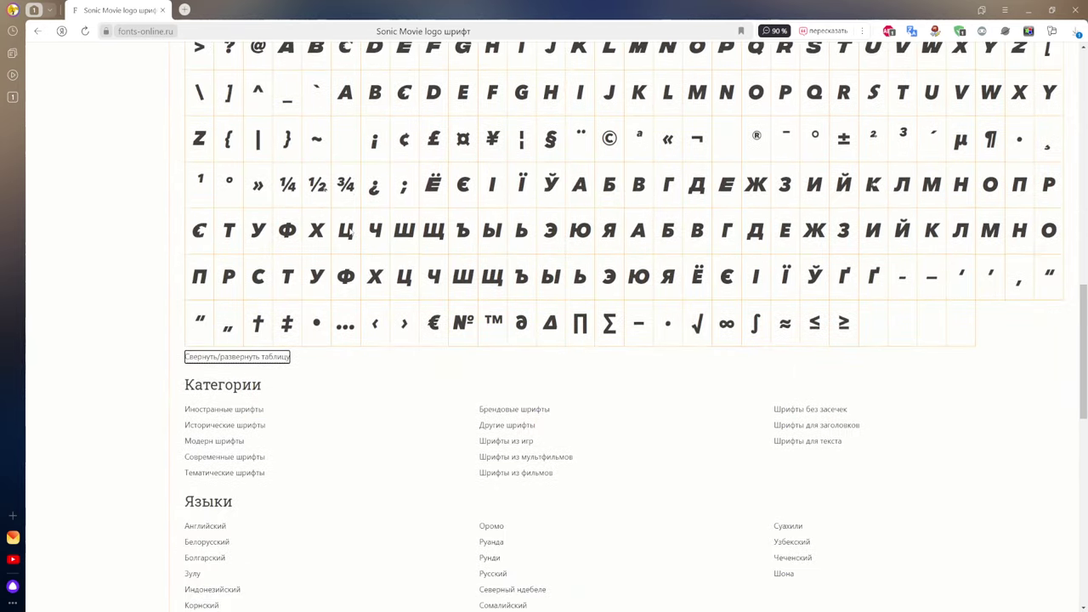
{"action": "scroll", "coordinate": [349, 231], "scroll_direction": "down", "scroll_amount": 5}
{"action": "scroll", "coordinate": [349, 231], "scroll_direction": "down", "scroll_amount": 5}
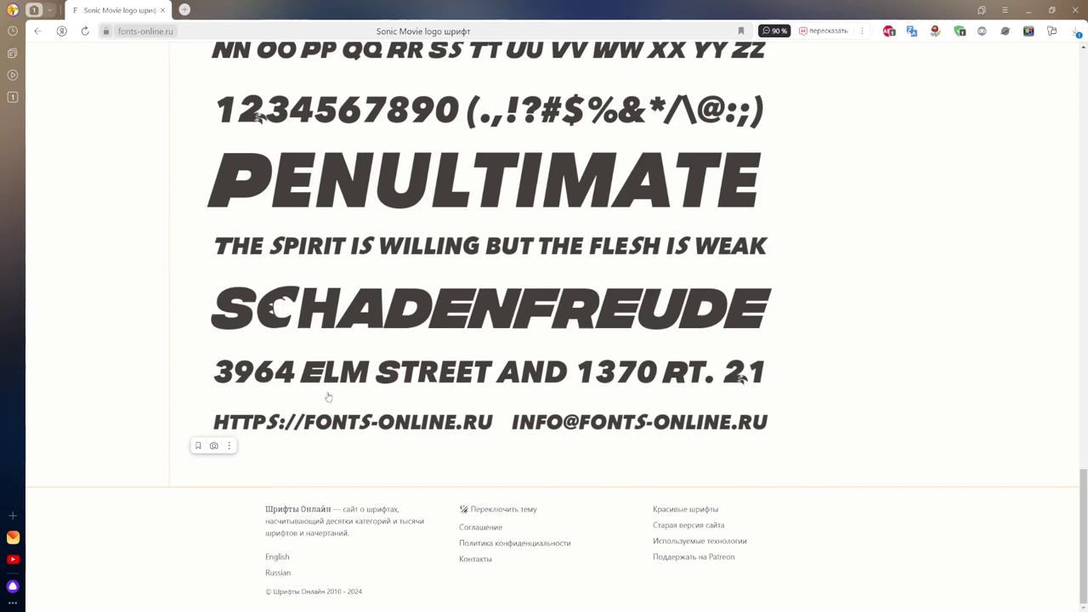
{"action": "scroll", "coordinate": [328, 396], "scroll_direction": "up", "scroll_amount": 3}
{"action": "scroll", "coordinate": [328, 396], "scroll_direction": "up", "scroll_amount": 2}
{"action": "scroll", "coordinate": [336, 347], "scroll_direction": "up", "scroll_amount": 4}
{"action": "scroll", "coordinate": [335, 347], "scroll_direction": "up", "scroll_amount": 6}
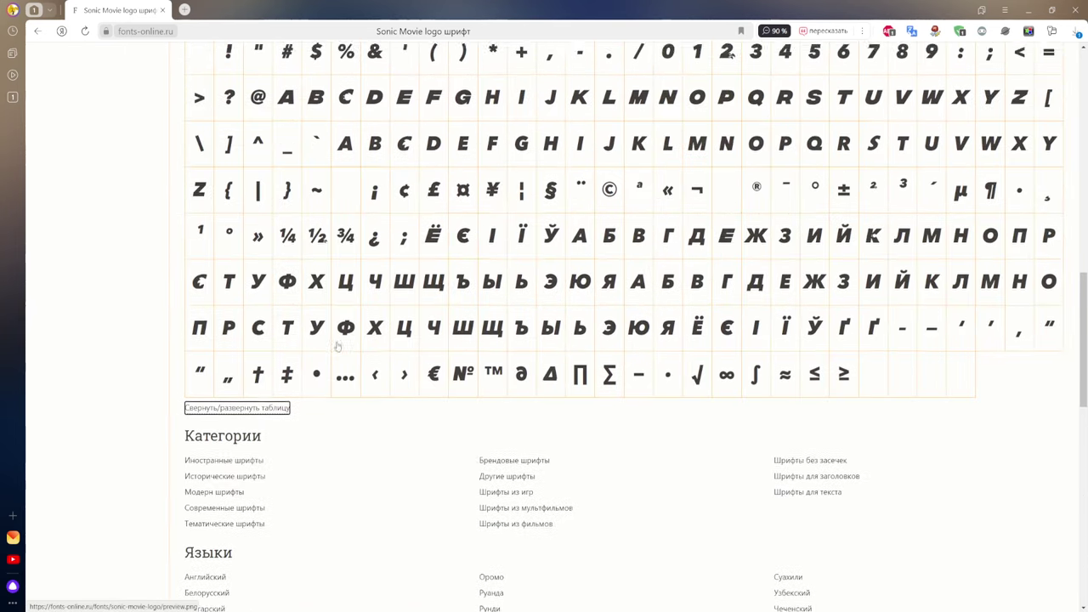
{"action": "scroll", "coordinate": [485, 377], "scroll_direction": "up", "scroll_amount": 4}
{"action": "scroll", "coordinate": [332, 260], "scroll_direction": "up", "scroll_amount": 4}
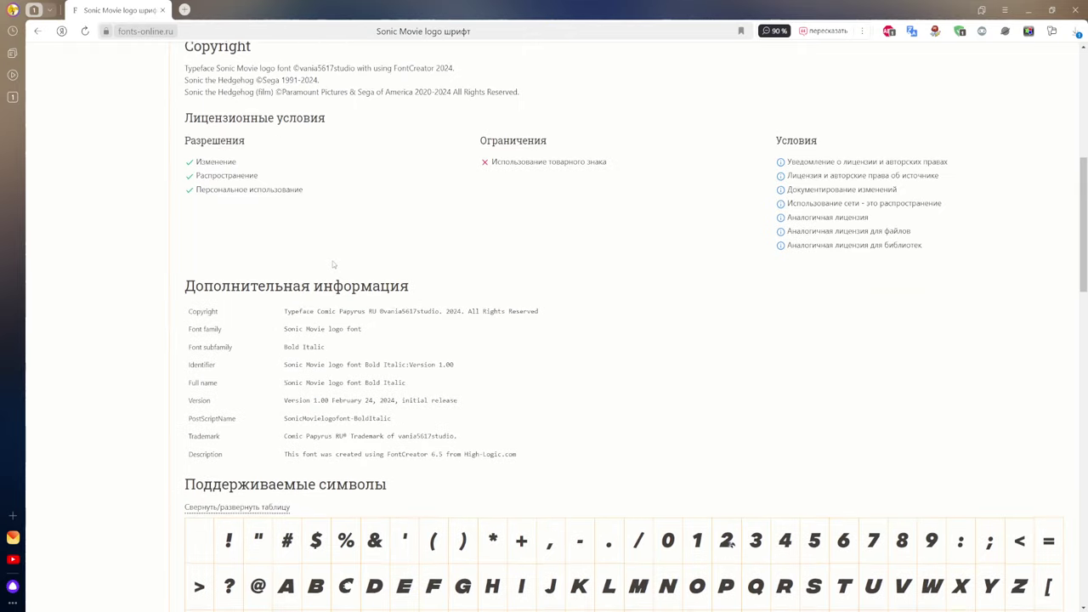
{"action": "scroll", "coordinate": [327, 250], "scroll_direction": "up", "scroll_amount": 2}
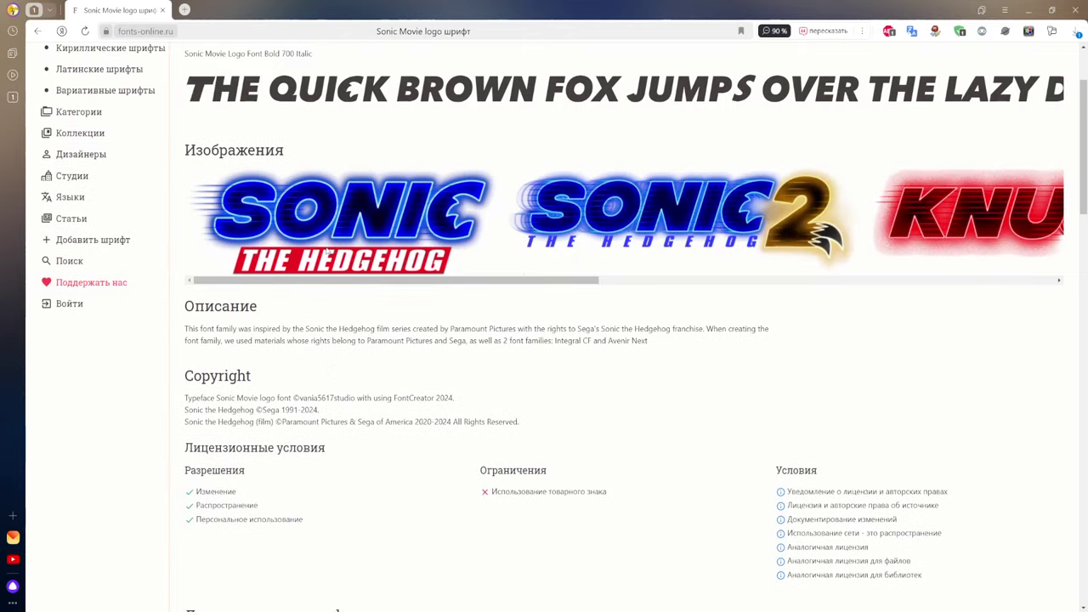
{"action": "left_click", "coordinate": [37, 31]}
{"action": "scroll", "coordinate": [482, 325], "scroll_direction": "down", "scroll_amount": 4}
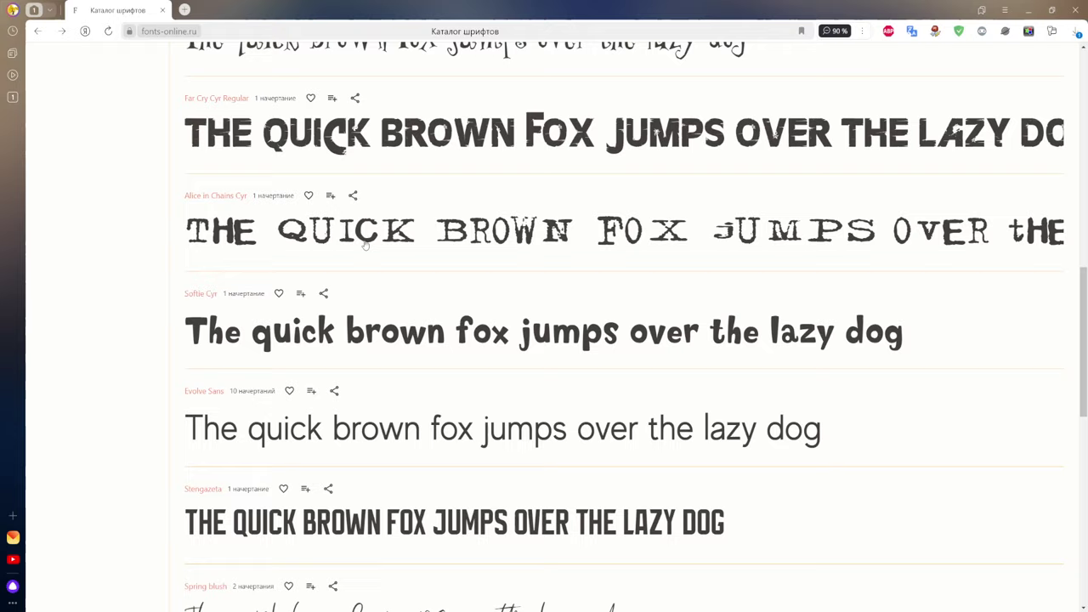
- Open the Far Cry Cyr Regular font page and look over its details
{"action": "left_click", "coordinate": [473, 145]}
{"action": "scroll", "coordinate": [459, 239], "scroll_direction": "down", "scroll_amount": 4}
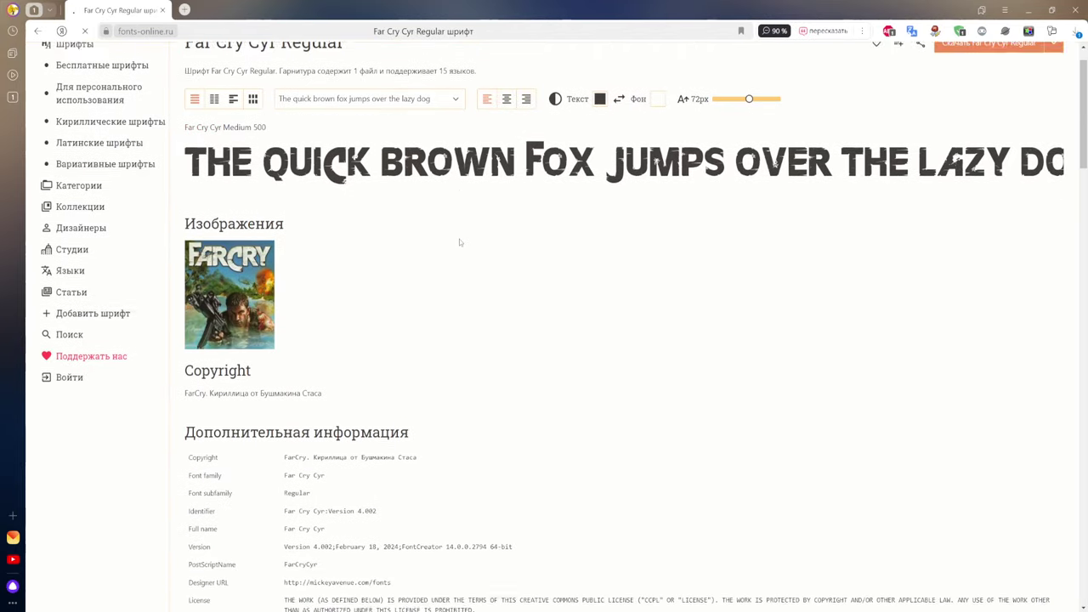
{"action": "scroll", "coordinate": [459, 241], "scroll_direction": "down", "scroll_amount": 10}
{"action": "scroll", "coordinate": [459, 241], "scroll_direction": "down", "scroll_amount": 5}
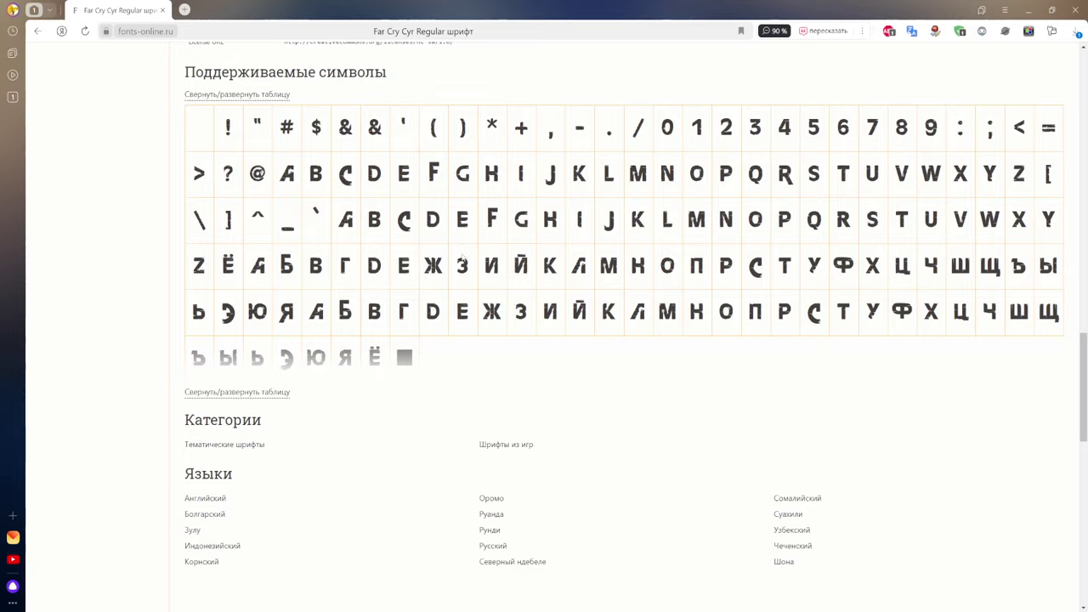
{"action": "scroll", "coordinate": [429, 334], "scroll_direction": "up", "scroll_amount": 15}
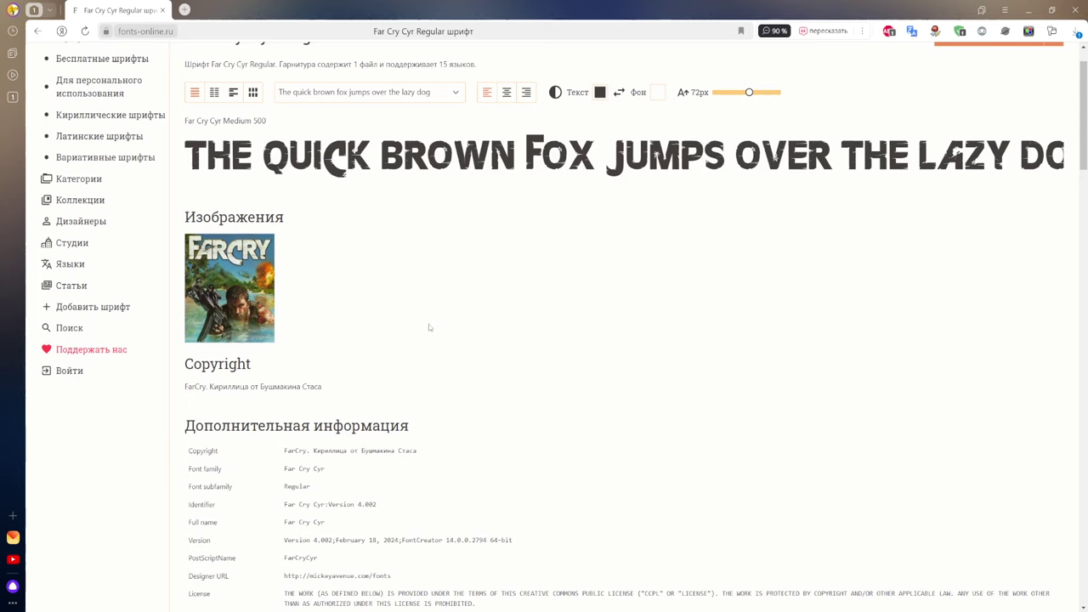
{"action": "scroll", "coordinate": [417, 194], "scroll_direction": "up", "scroll_amount": 1}
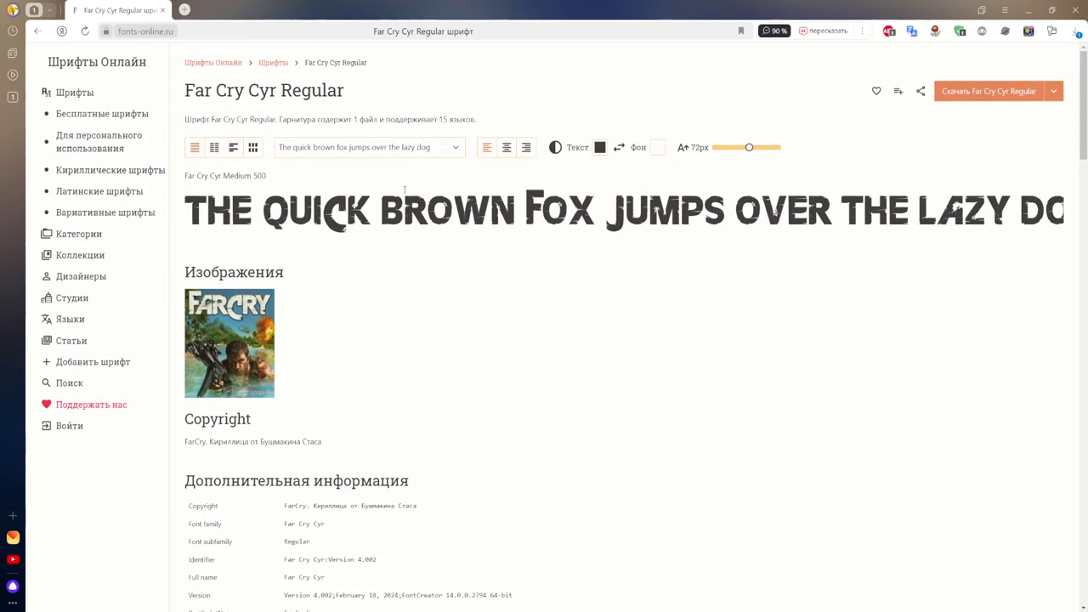
- Pass the captcha and save Far Cry Cyr Regular.zip into the Desktop Font folder
{"action": "left_click", "coordinate": [988, 91]}
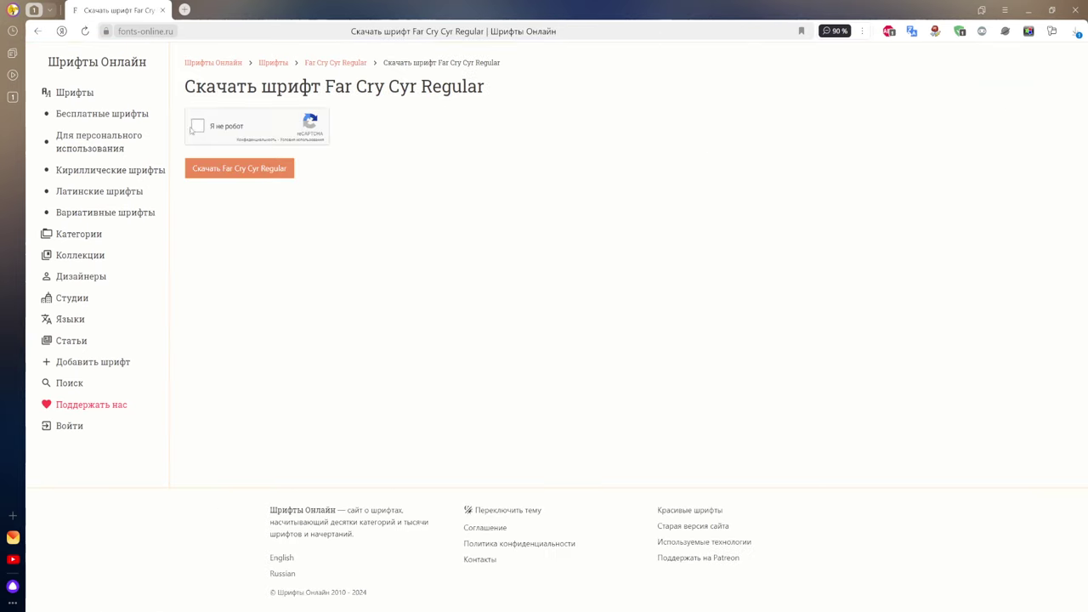
{"action": "left_click", "coordinate": [197, 128]}
{"action": "left_click", "coordinate": [223, 168]}
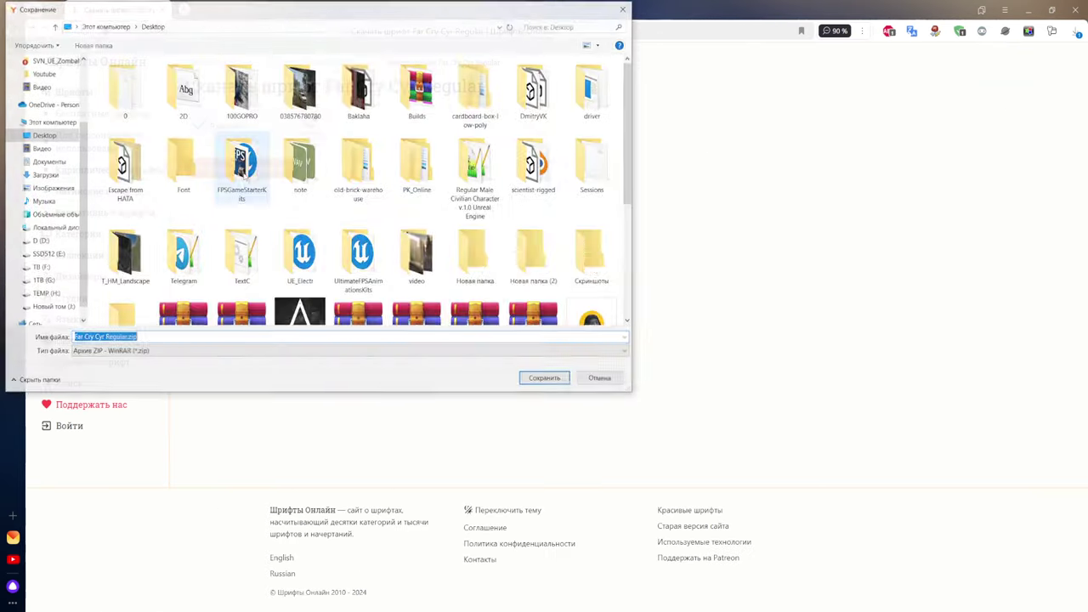
{"action": "double_click", "coordinate": [189, 163]}
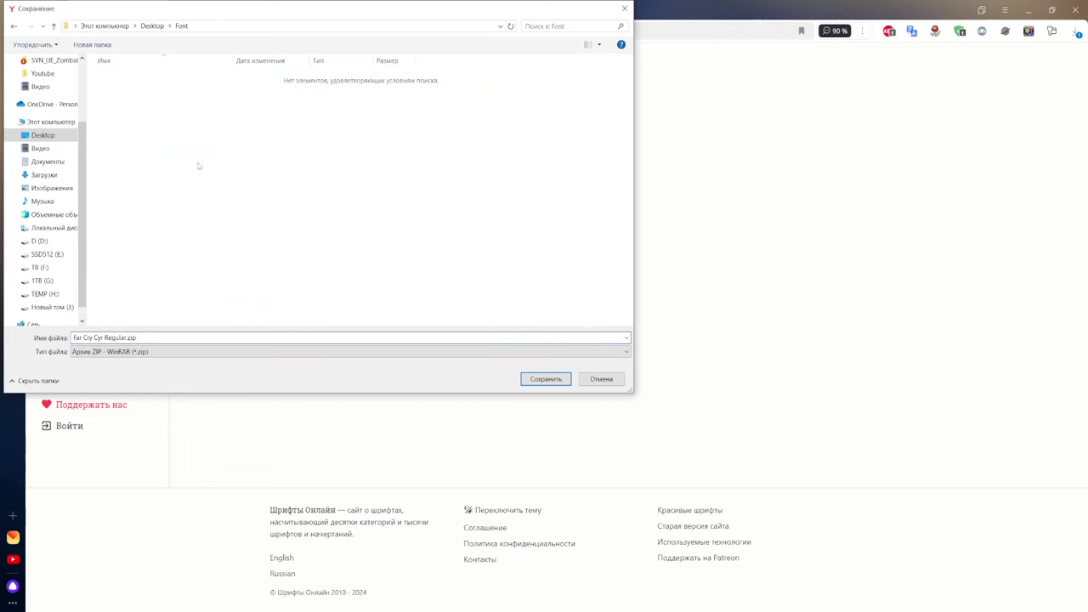
{"action": "left_click", "coordinate": [544, 378]}
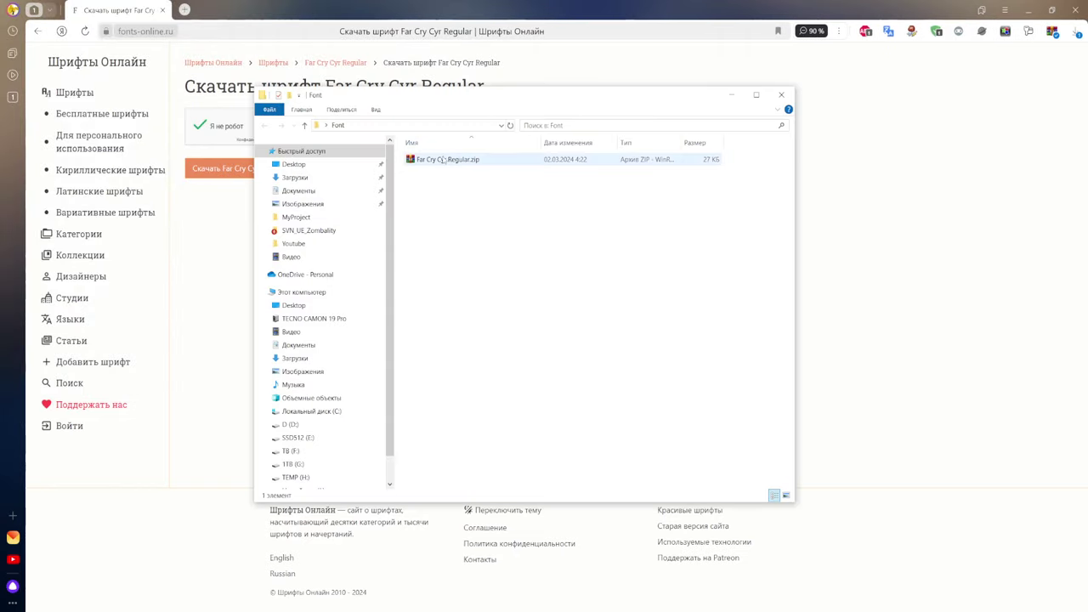
- Extract the zip to a Far Cry Cyr Regular folder and open that folder
{"action": "right_click", "coordinate": [442, 158]}
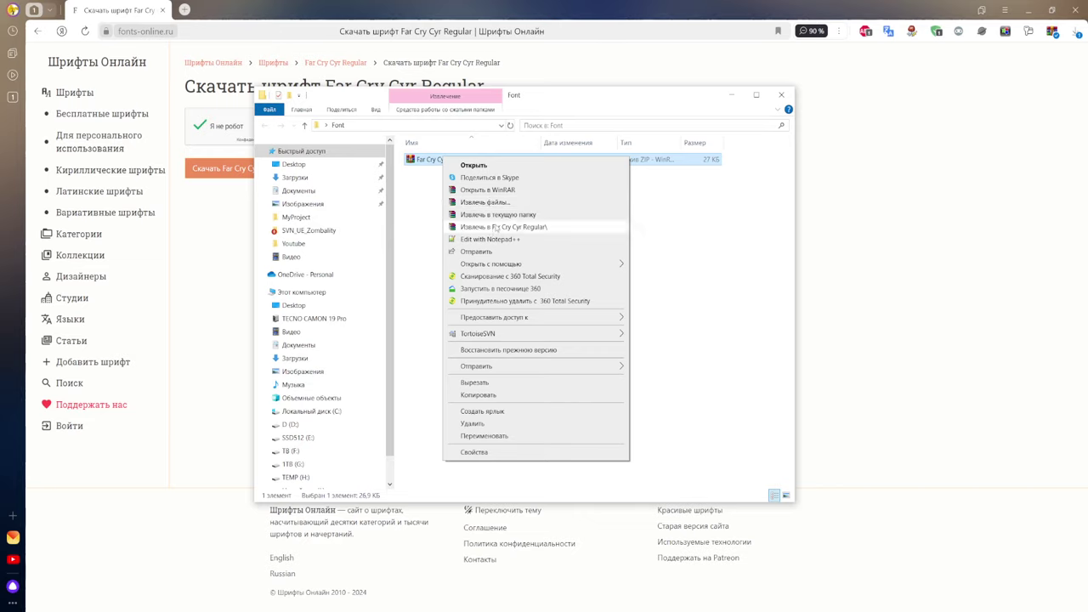
{"action": "left_click", "coordinate": [495, 228]}
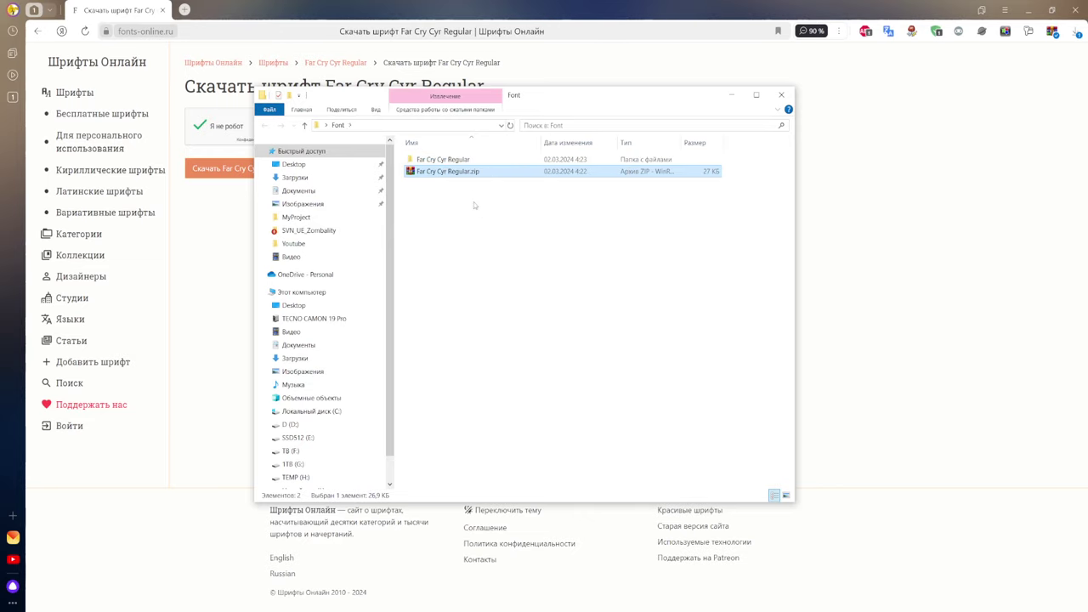
{"action": "double_click", "coordinate": [441, 160]}
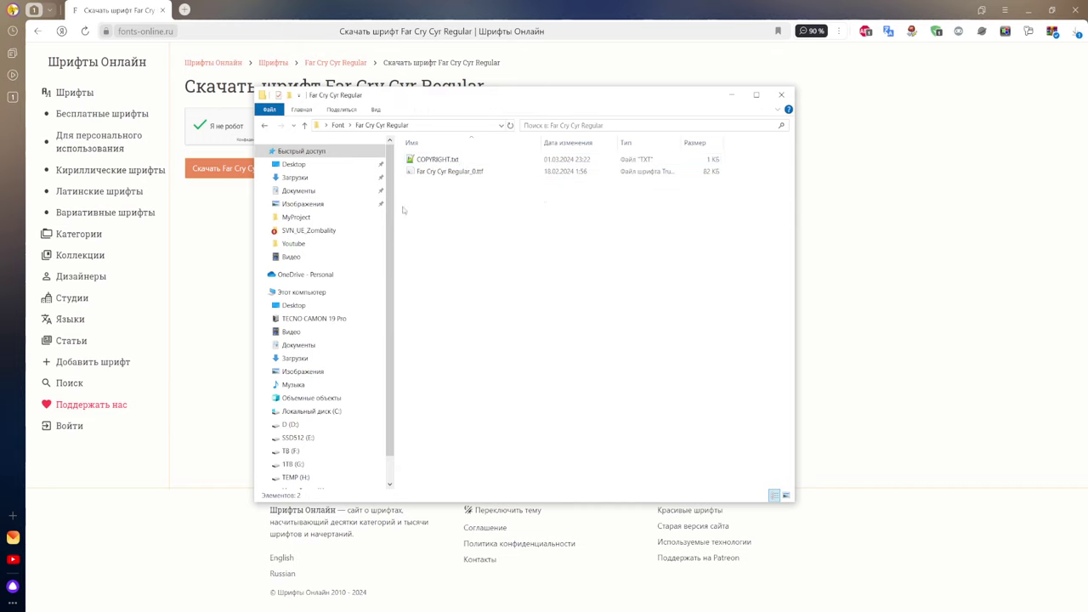
- Read COPYRIGHT.txt in Notepad++, close it, and move the folder window aside
{"action": "double_click", "coordinate": [436, 160]}
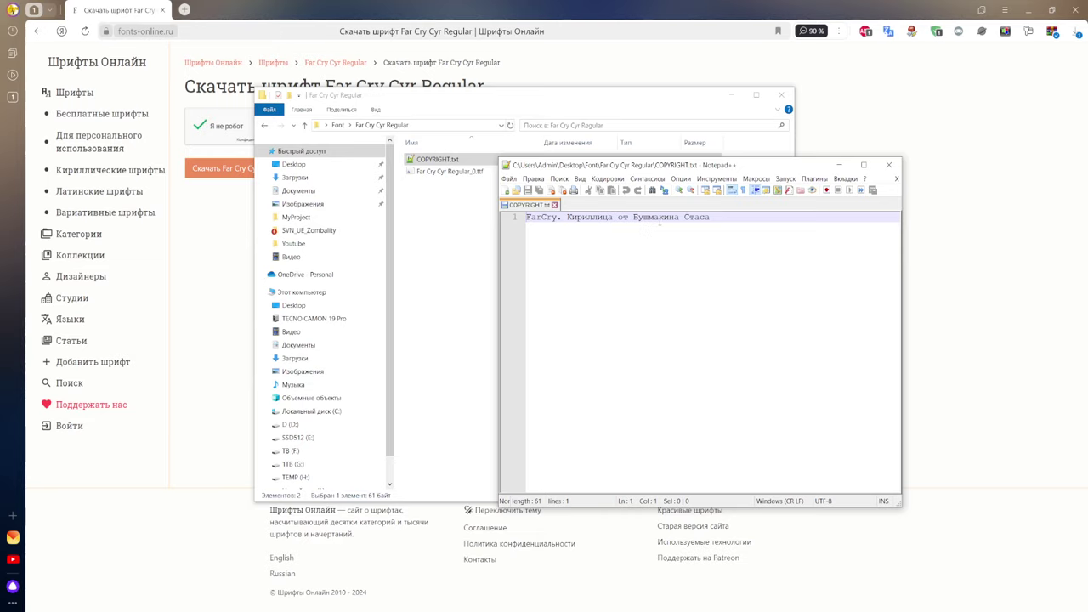
{"action": "left_click", "coordinate": [896, 179]}
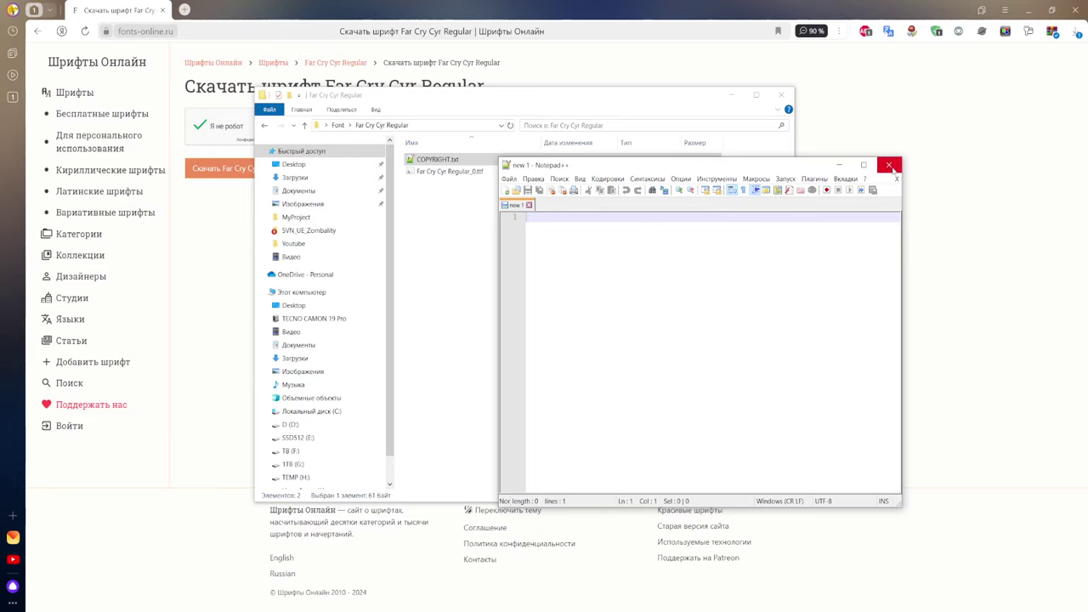
{"action": "left_click", "coordinate": [888, 165]}
{"action": "left_click", "coordinate": [483, 216]}
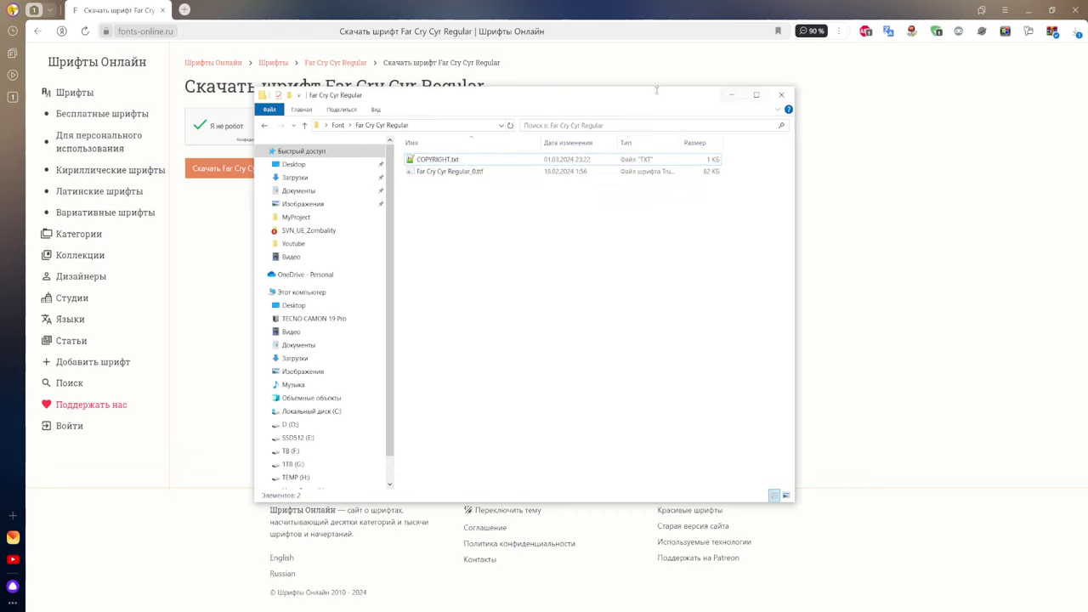
{"action": "left_click_drag", "start_coordinate": [647, 94], "coordinate": [752, 113]}
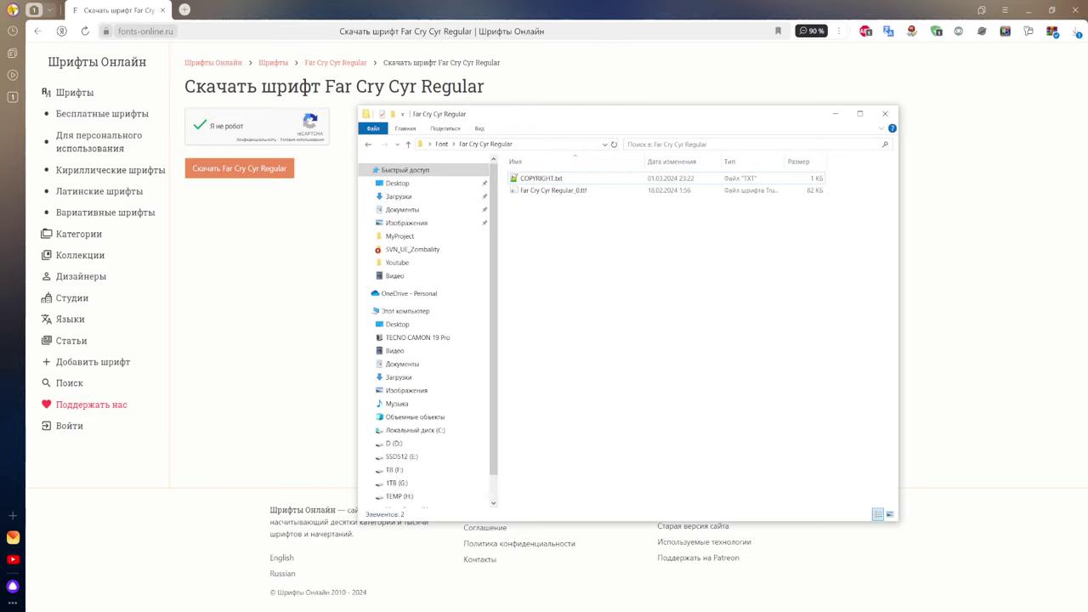
- Drag Far Cry Cyr Regular_0.ttf from the font folder into Unreal's Content Browser
{"action": "mouse_move", "coordinate": [145, 606]}
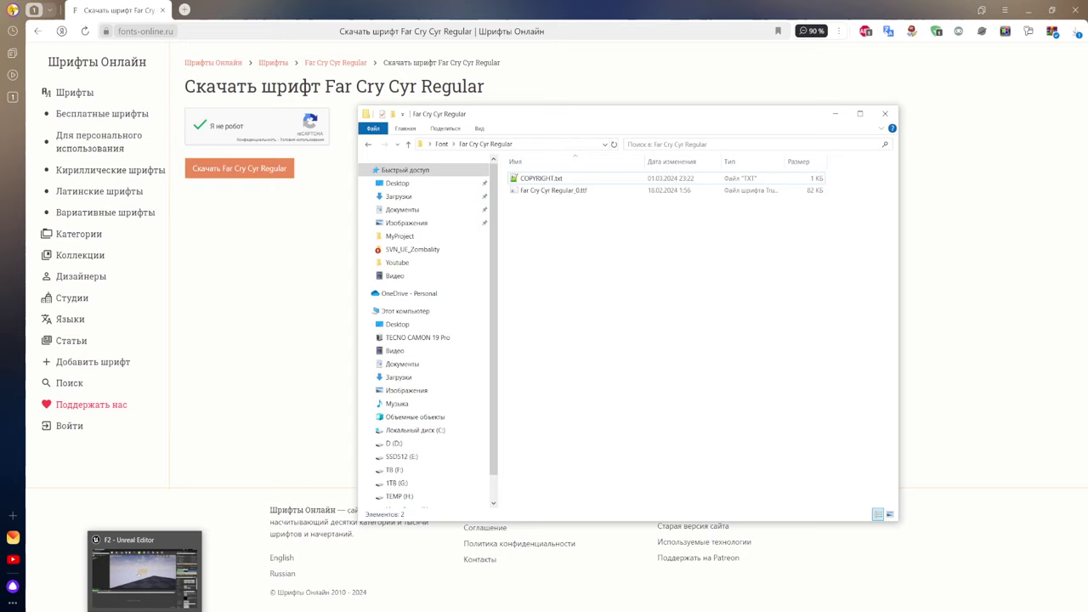
{"action": "left_click", "coordinate": [147, 595]}
{"action": "left_click", "coordinate": [167, 588]}
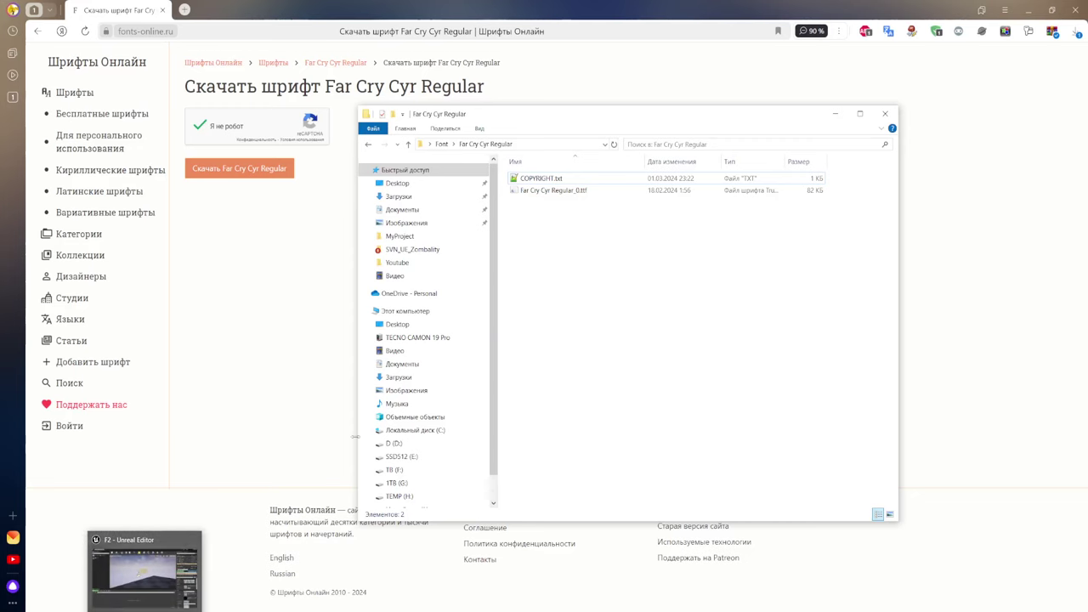
{"action": "left_click", "coordinate": [567, 191]}
{"action": "left_click_drag", "start_coordinate": [569, 194], "coordinate": [143, 592]}
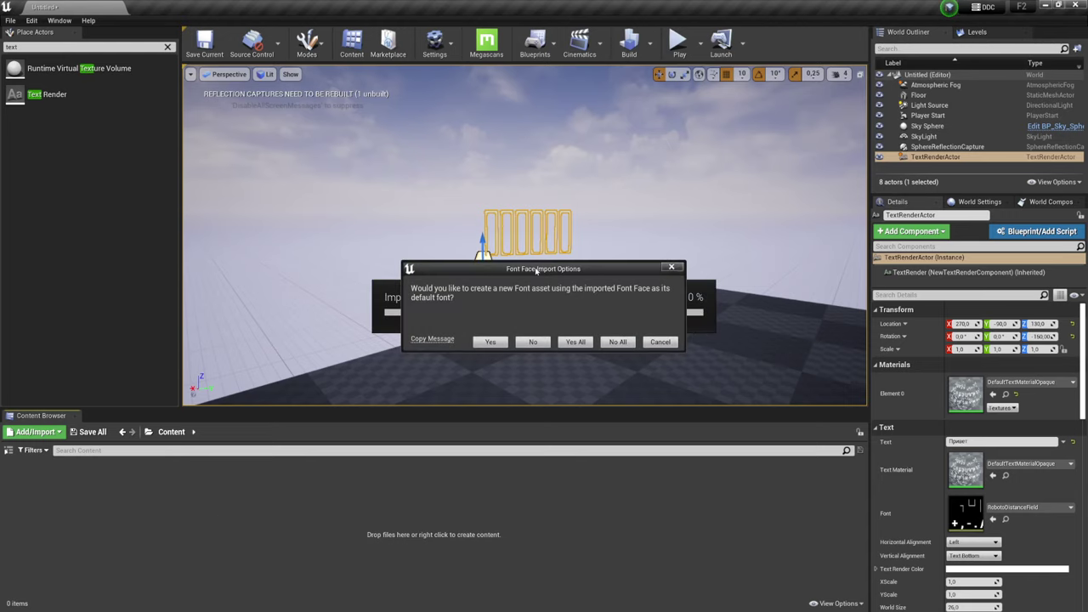
- Answer Yes in Font Face Import Options to also create a Font asset
{"action": "left_click_drag", "start_coordinate": [537, 270], "coordinate": [542, 191]}
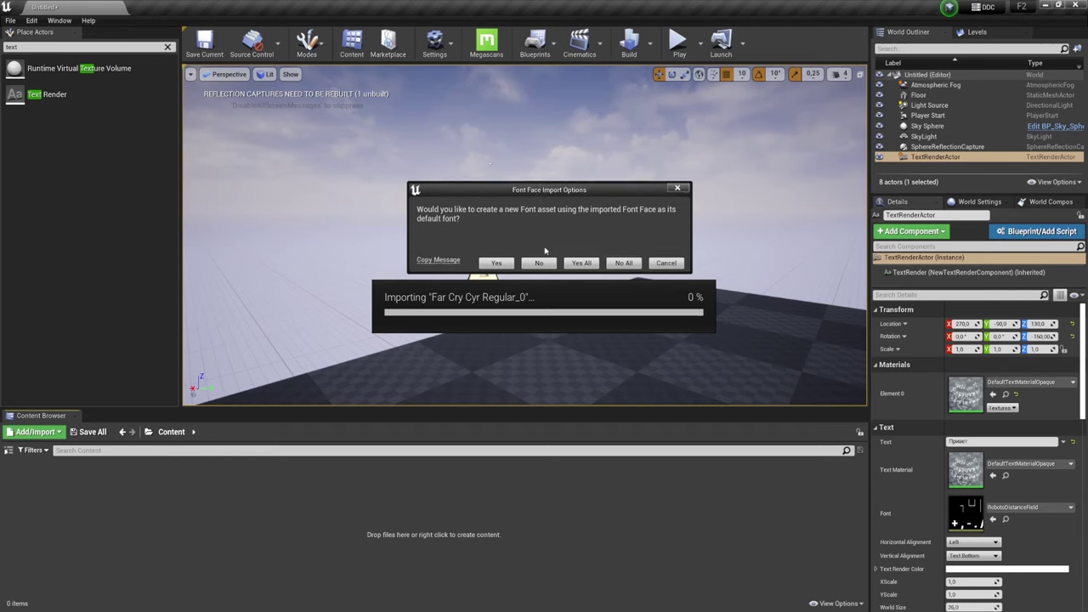
{"action": "left_click", "coordinate": [581, 263]}
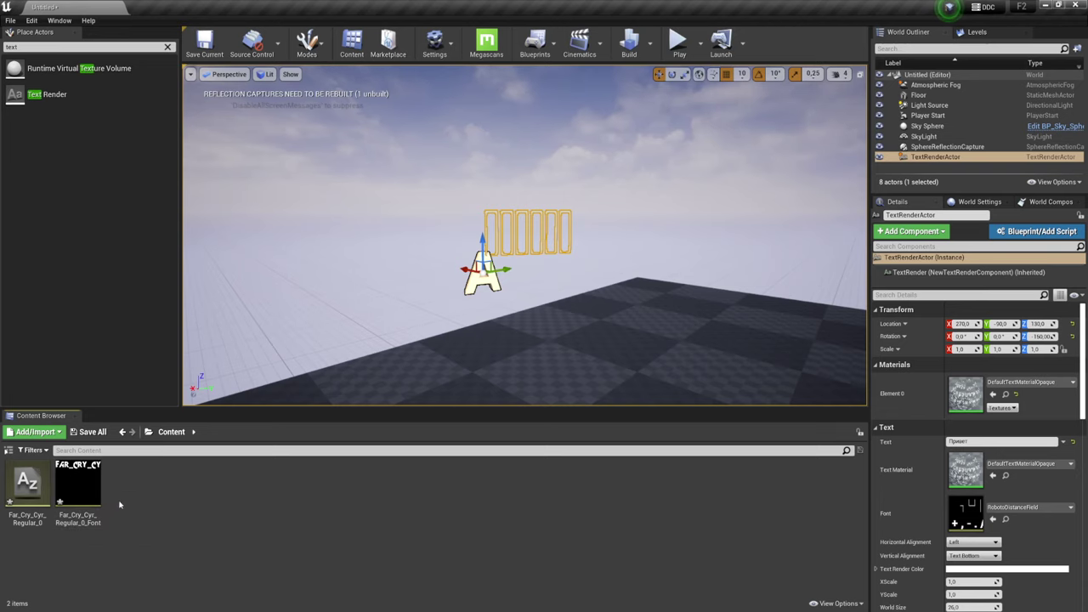
- Open Far_Cry_Cyr_Regular_0_Font and dock its font editor as a main tab
{"action": "double_click", "coordinate": [90, 484]}
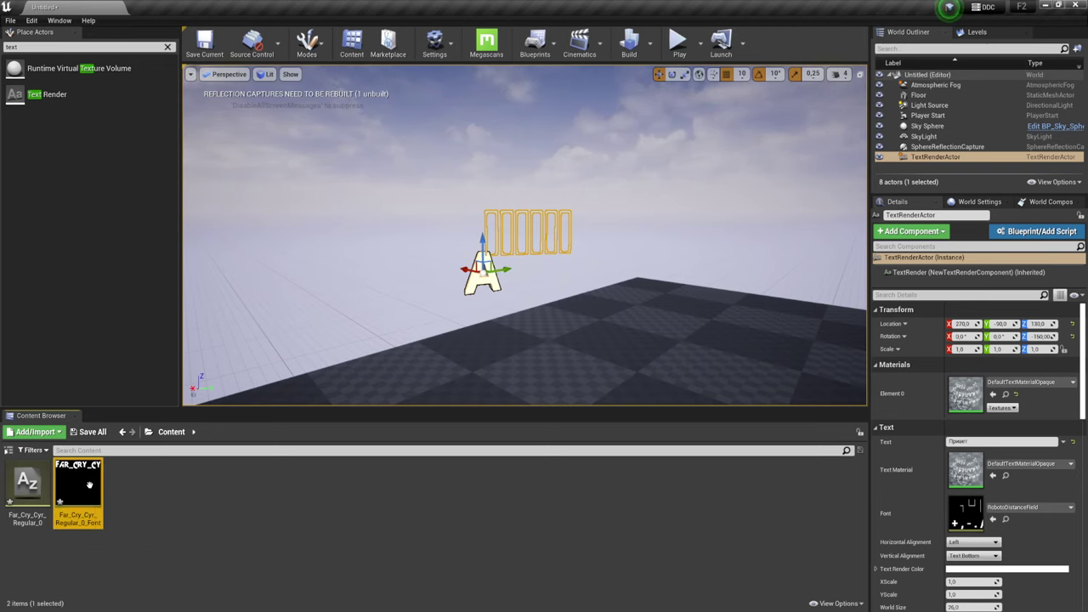
{"action": "left_click_drag", "start_coordinate": [515, 154], "coordinate": [355, 85]}
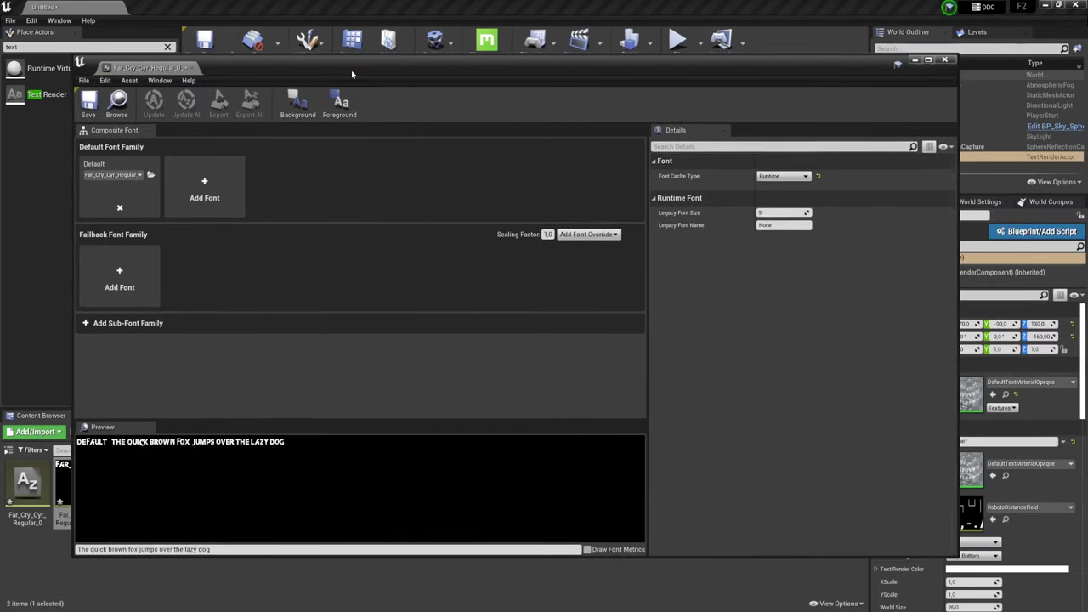
{"action": "left_click_drag", "start_coordinate": [133, 82], "coordinate": [161, 8]}
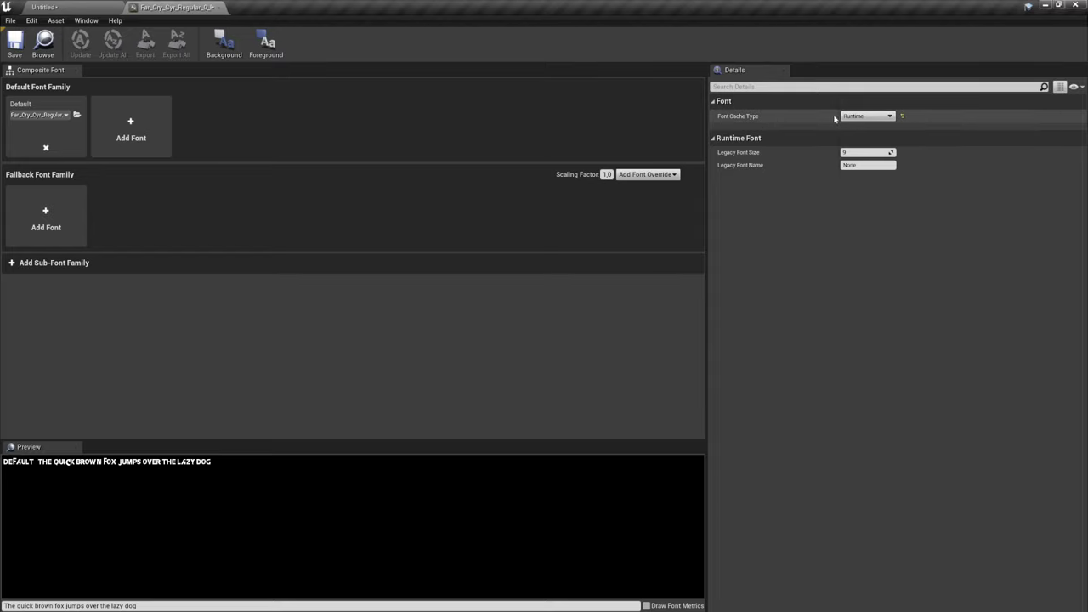
- Set Font Cache Type to Offline, confirm, and center the Windows font chooser
{"action": "left_click", "coordinate": [886, 116]}
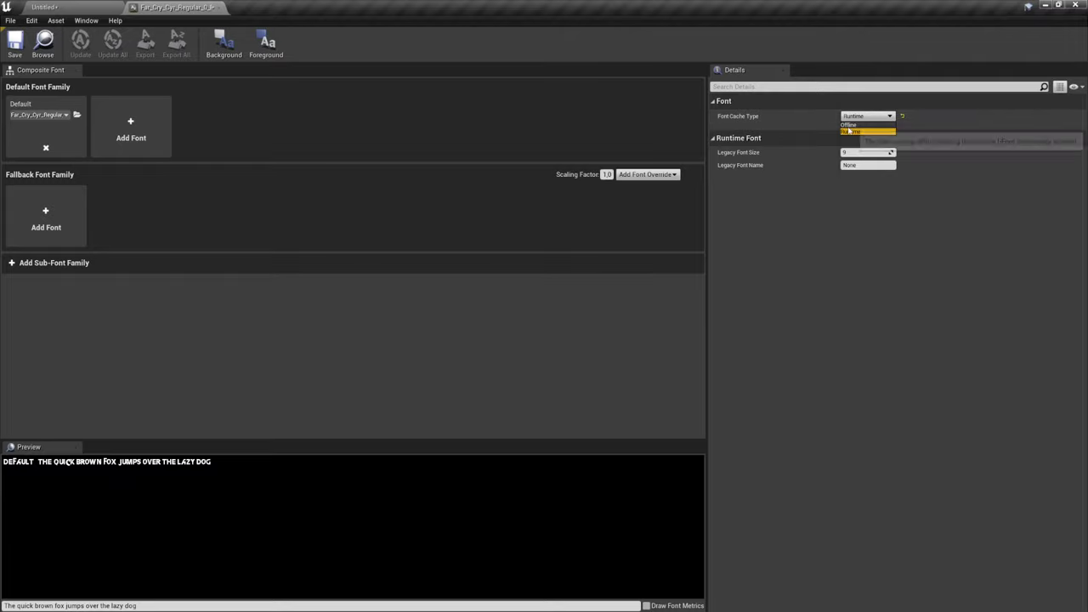
{"action": "left_click", "coordinate": [850, 125]}
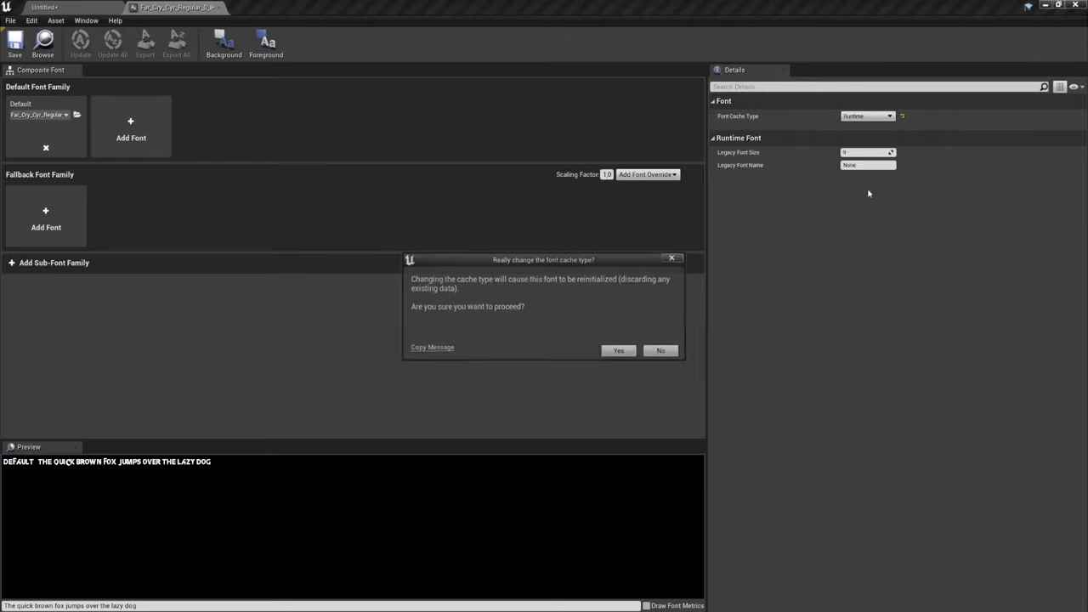
{"action": "left_click", "coordinate": [618, 350]}
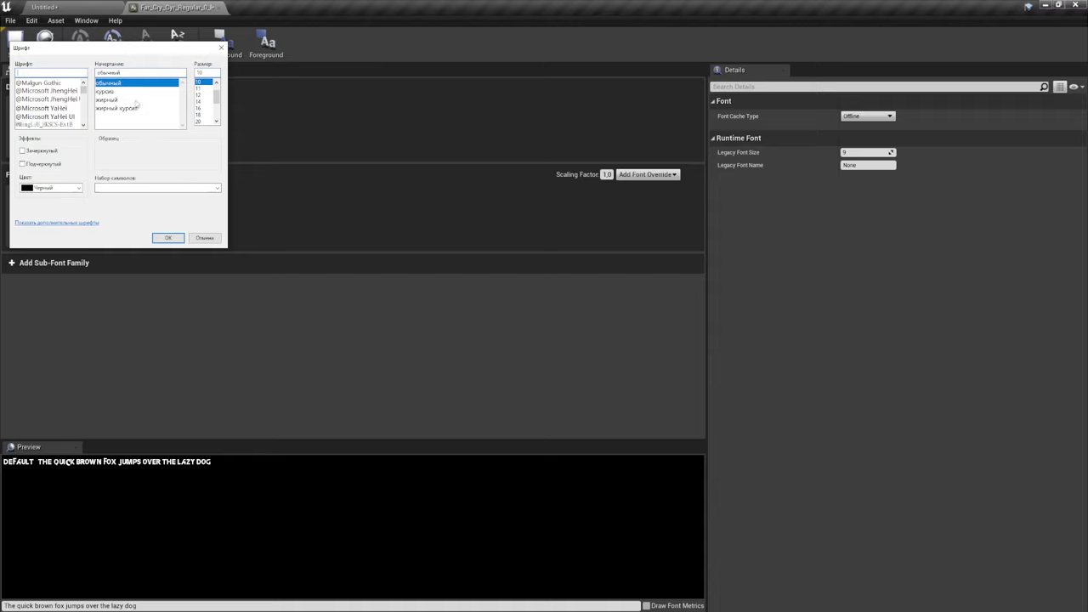
{"action": "left_click_drag", "start_coordinate": [101, 50], "coordinate": [474, 153]}
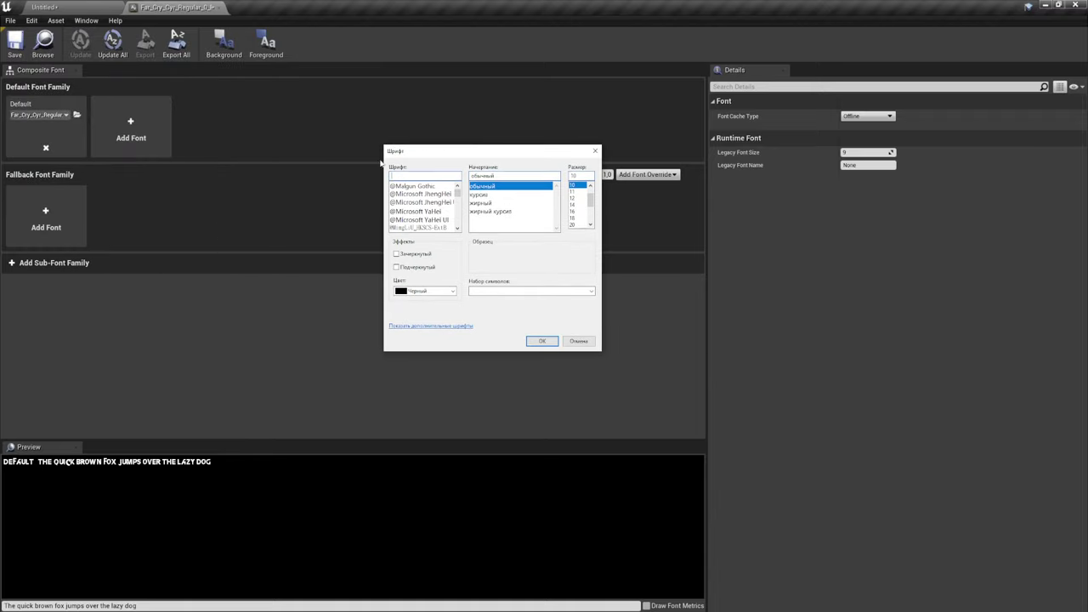
{"action": "left_click_drag", "start_coordinate": [457, 193], "coordinate": [458, 191]}
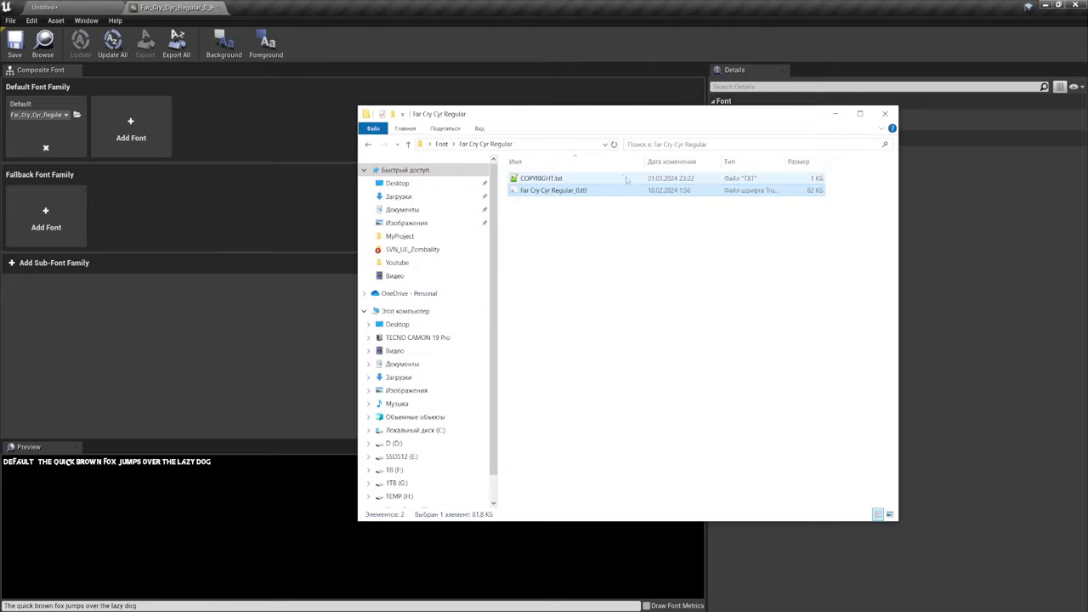
- Install the Far Cry Cyr Regular_0.ttf font from its preview, then minimize the font folder
{"action": "double_click", "coordinate": [545, 191]}
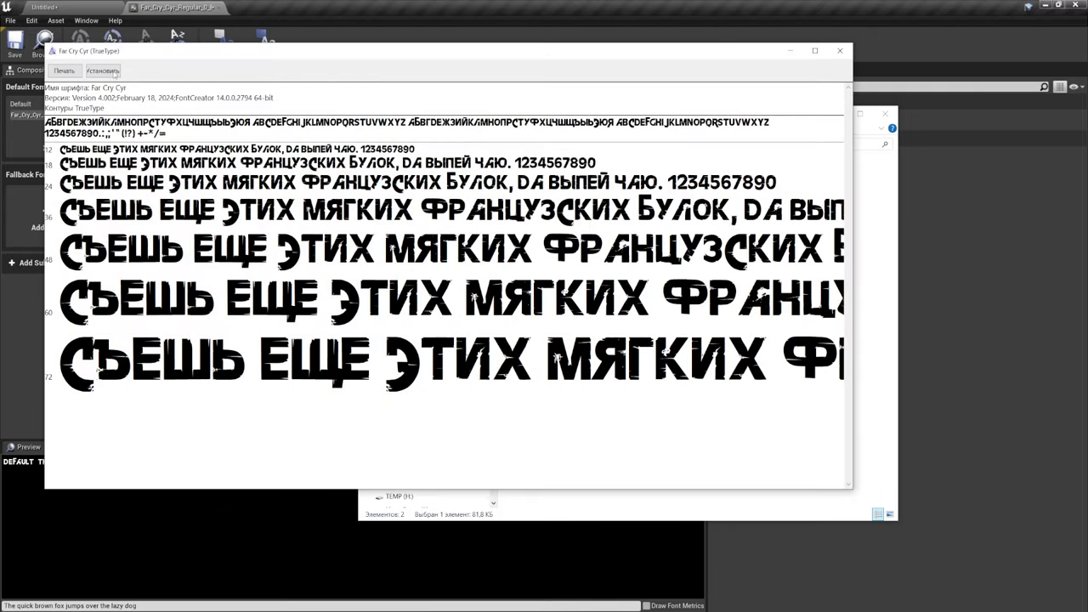
{"action": "left_click", "coordinate": [103, 72]}
{"action": "left_click", "coordinate": [839, 50]}
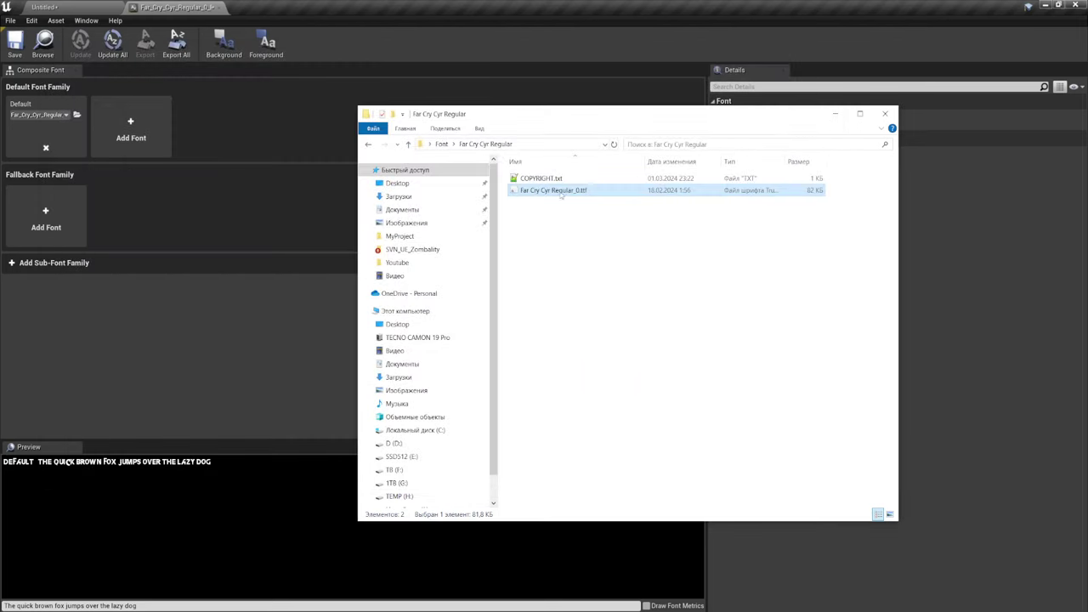
{"action": "left_click", "coordinate": [835, 113]}
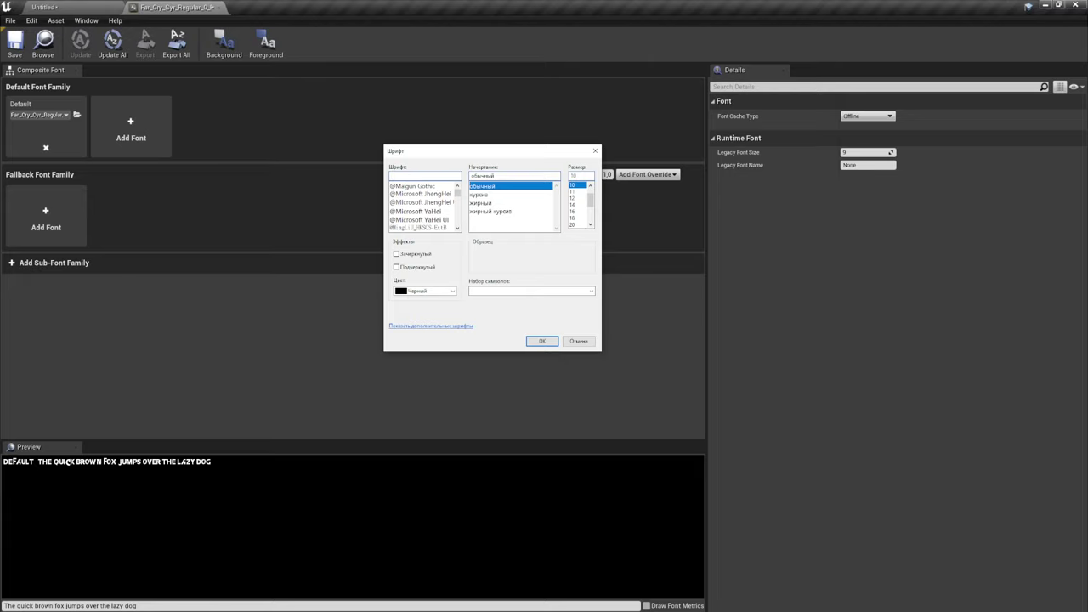
- Minimize Explorer, browse the Шрифт dialog's font list, and close it without picking a font
{"action": "key", "text": "alt+Tab"}
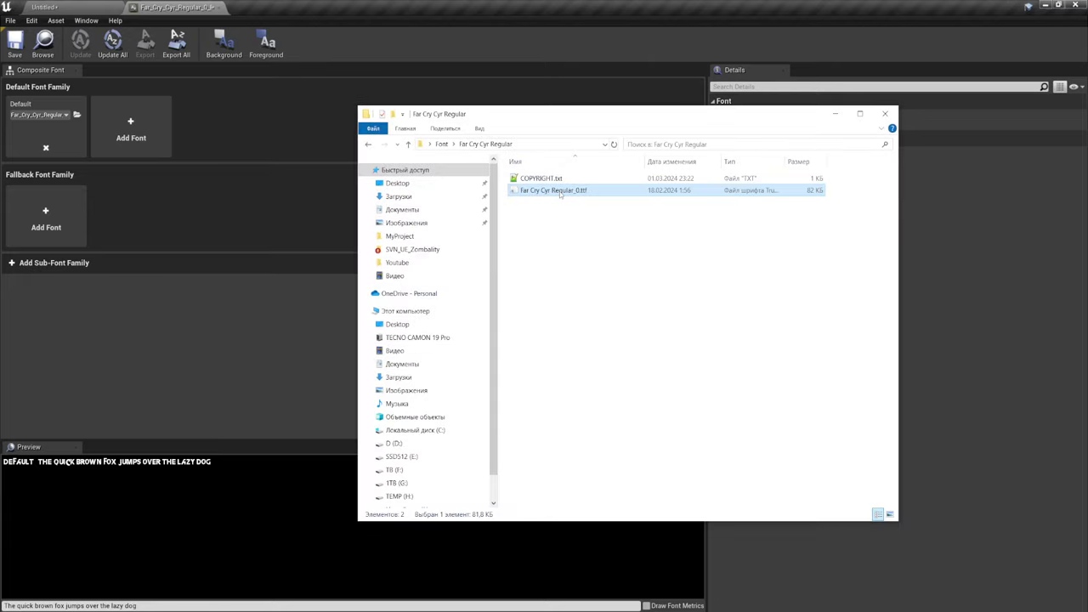
{"action": "left_click", "coordinate": [835, 113]}
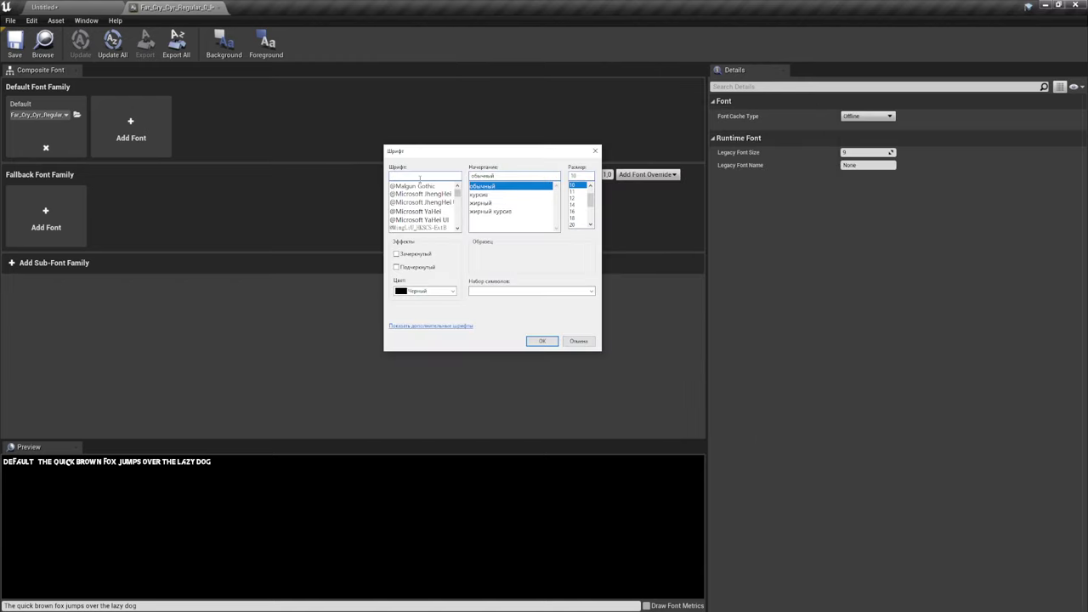
{"action": "type", "text": "b"}
{"action": "scroll", "coordinate": [430, 207], "scroll_direction": "down", "scroll_amount": 2}
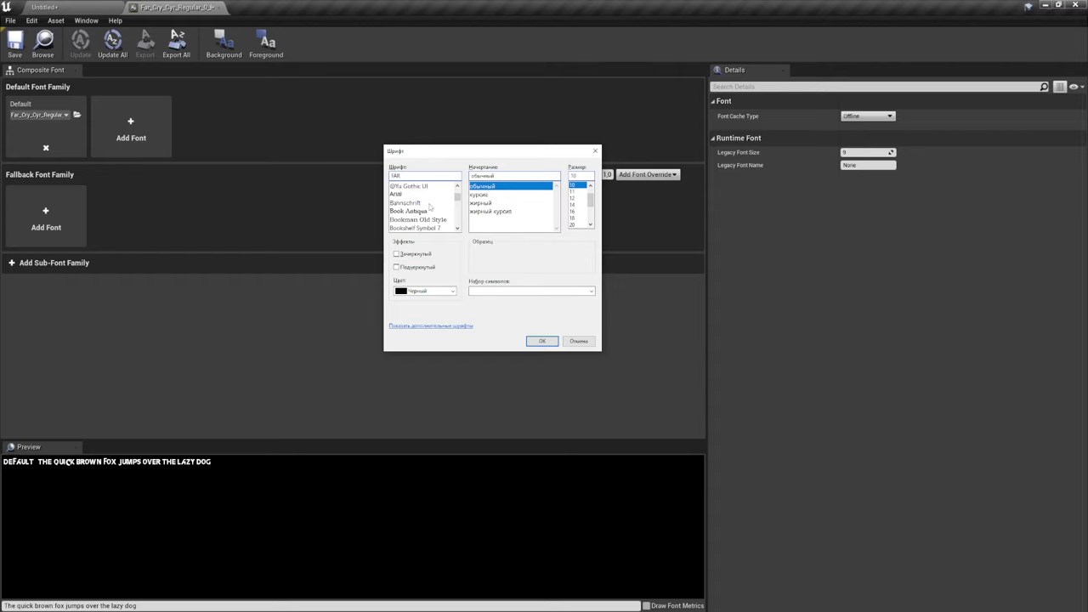
{"action": "scroll", "coordinate": [430, 206], "scroll_direction": "down", "scroll_amount": 1}
{"action": "scroll", "coordinate": [430, 207], "scroll_direction": "down", "scroll_amount": 1}
{"action": "scroll", "coordinate": [430, 207], "scroll_direction": "up", "scroll_amount": 3}
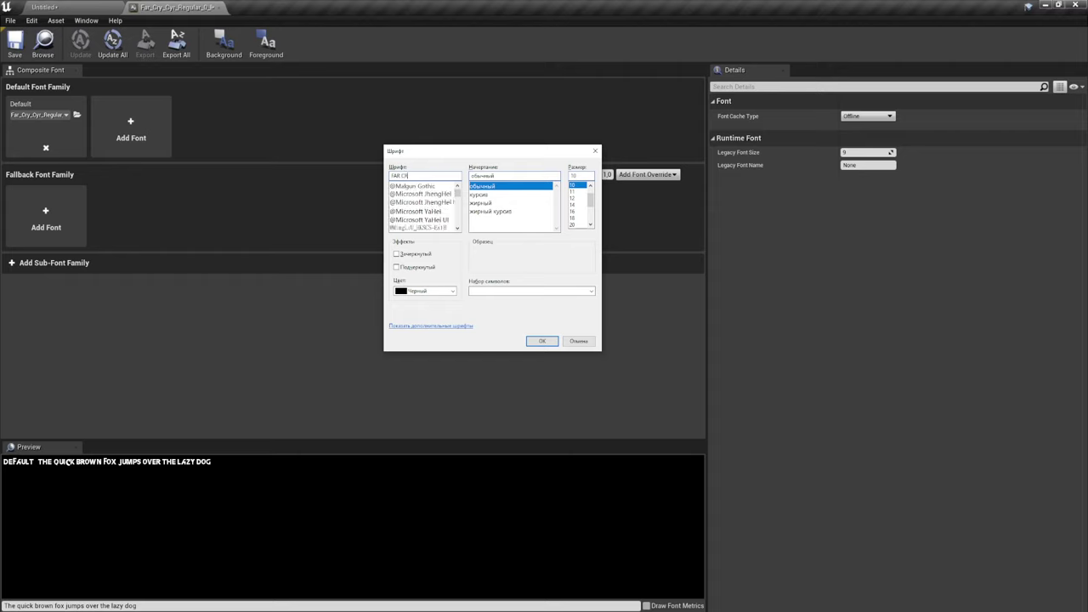
{"action": "scroll", "coordinate": [459, 219], "scroll_direction": "down", "scroll_amount": 3}
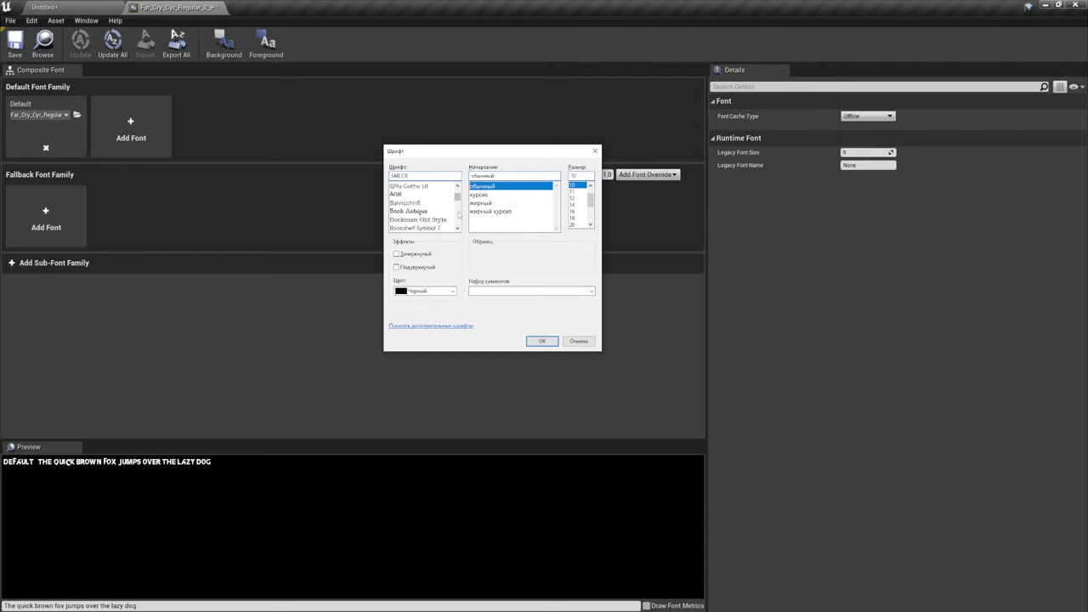
{"action": "scroll", "coordinate": [459, 219], "scroll_direction": "down", "scroll_amount": 3}
{"action": "scroll", "coordinate": [459, 213], "scroll_direction": "up", "scroll_amount": 3}
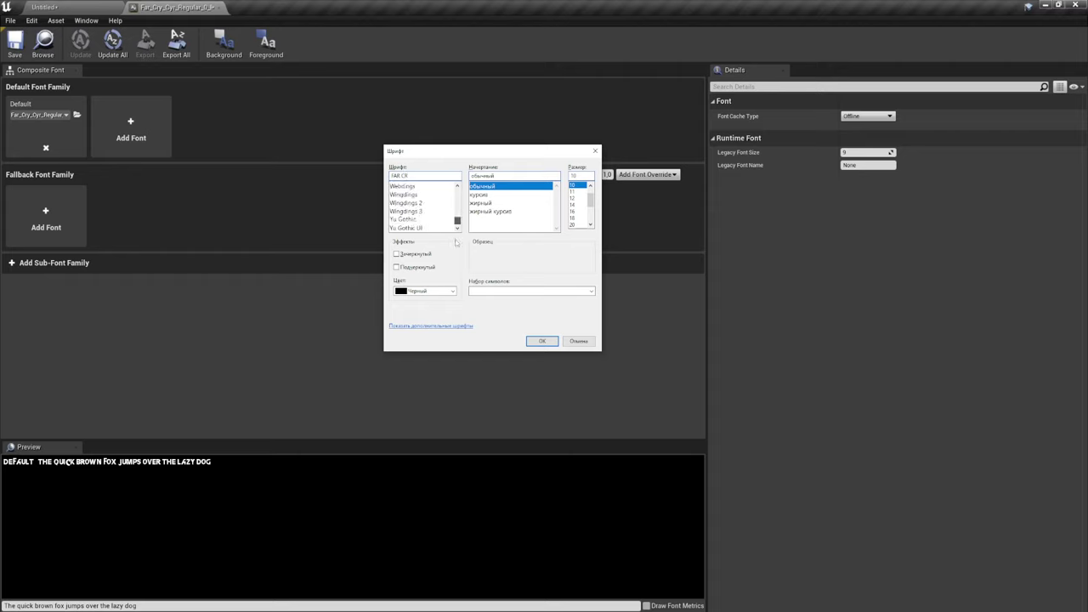
{"action": "scroll", "coordinate": [457, 204], "scroll_direction": "up", "scroll_amount": 3}
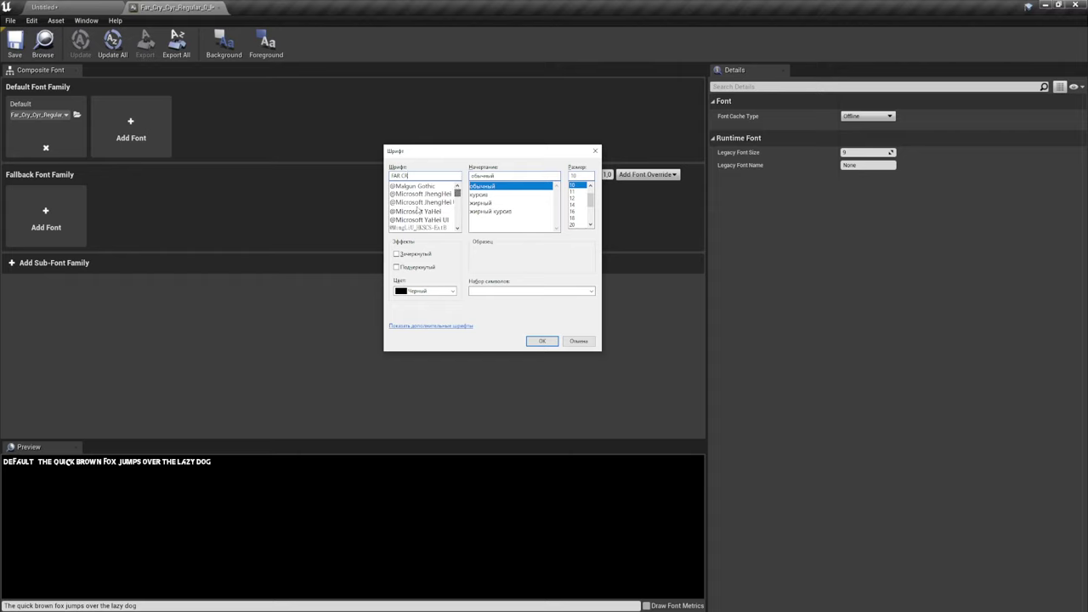
{"action": "scroll", "coordinate": [454, 208], "scroll_direction": "down", "scroll_amount": 2}
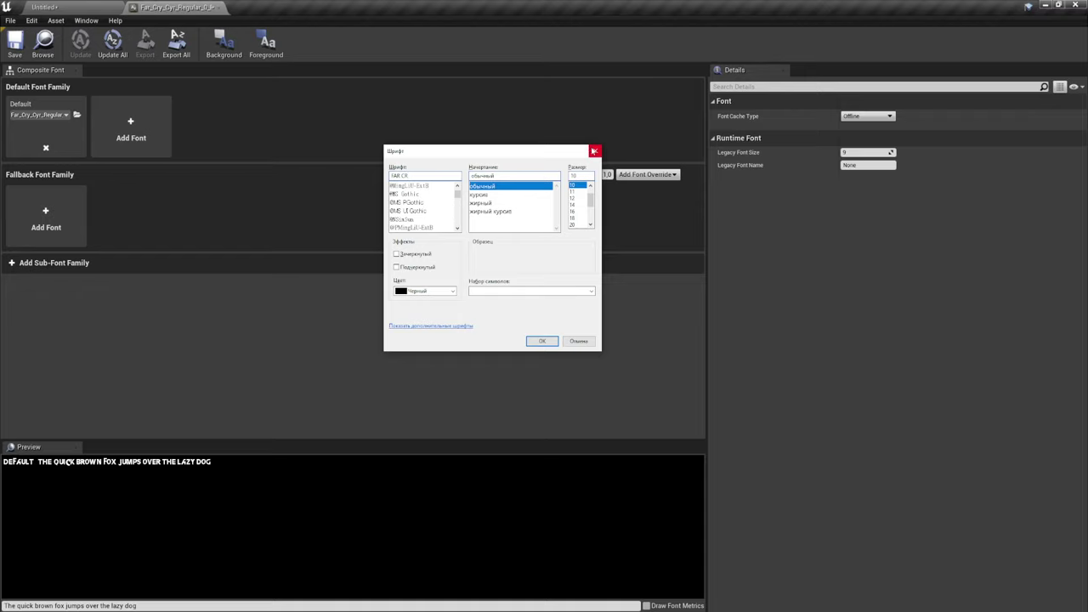
{"action": "left_click", "coordinate": [593, 151]}
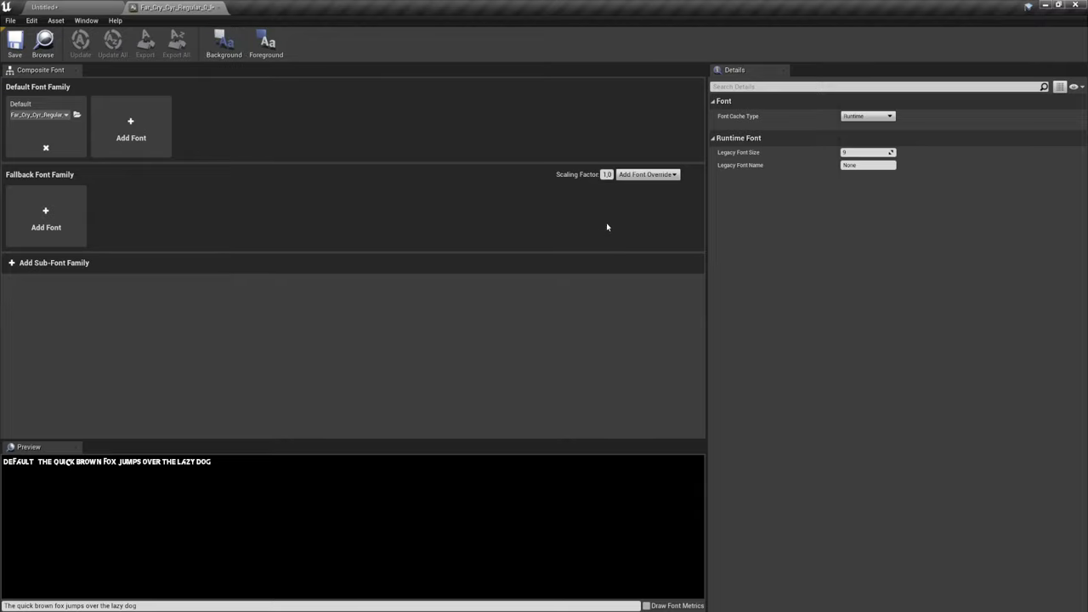
- Switch the Font Cache Type to Offline and confirm the change
{"action": "left_click", "coordinate": [875, 116]}
{"action": "left_click", "coordinate": [859, 125]}
{"action": "left_click", "coordinate": [860, 119]}
{"action": "left_click", "coordinate": [850, 124]}
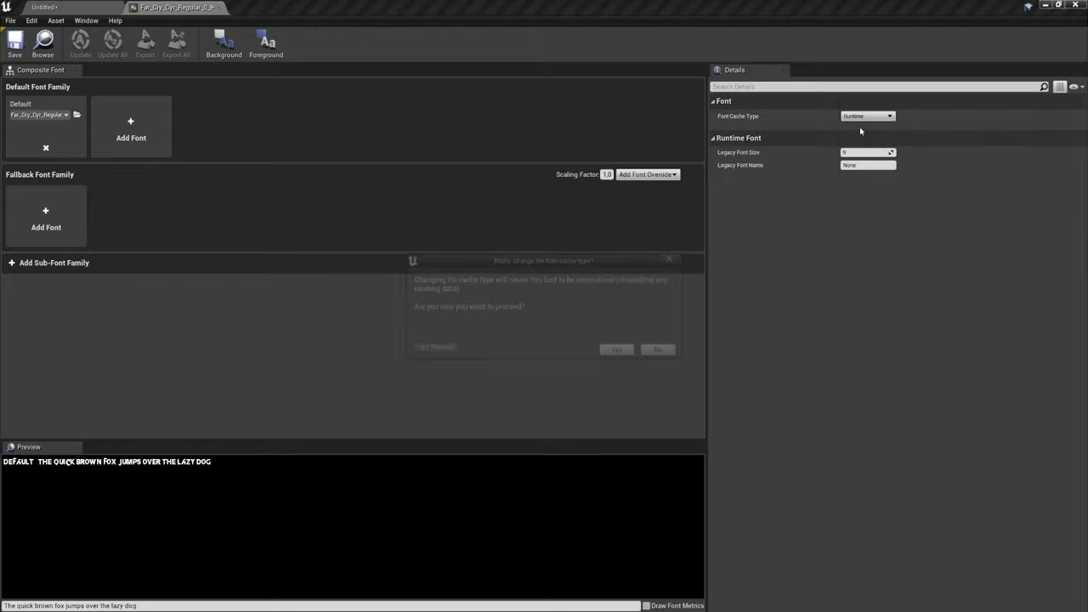
{"action": "left_click", "coordinate": [619, 351]}
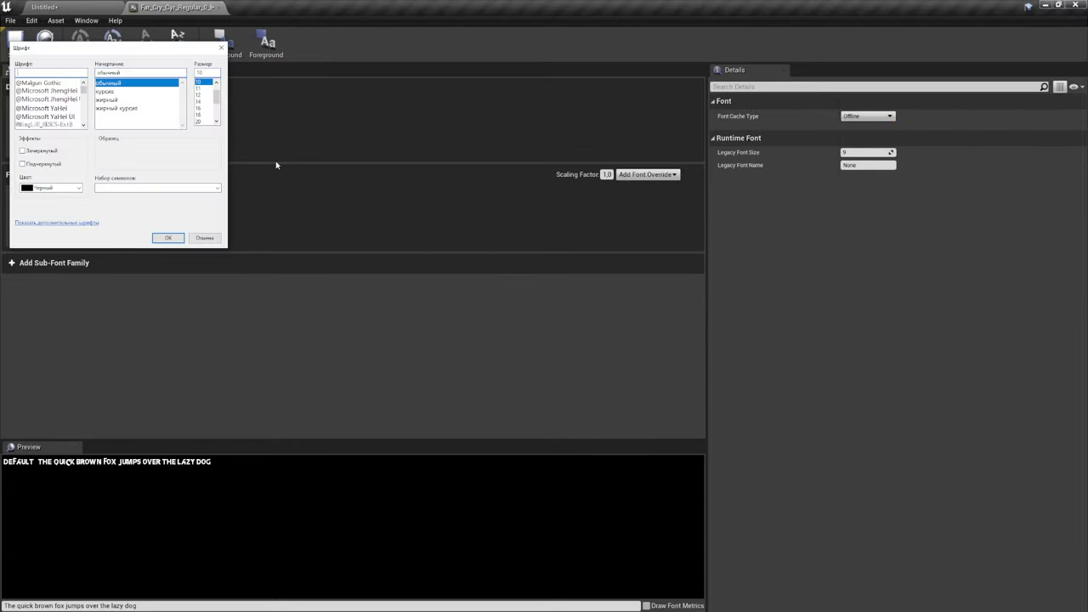
- Choose Far Cry Cyr, bold (полужирный), size 14 in the Шрифт dialog and generate the atlas
{"action": "left_click_drag", "start_coordinate": [89, 45], "coordinate": [391, 177]}
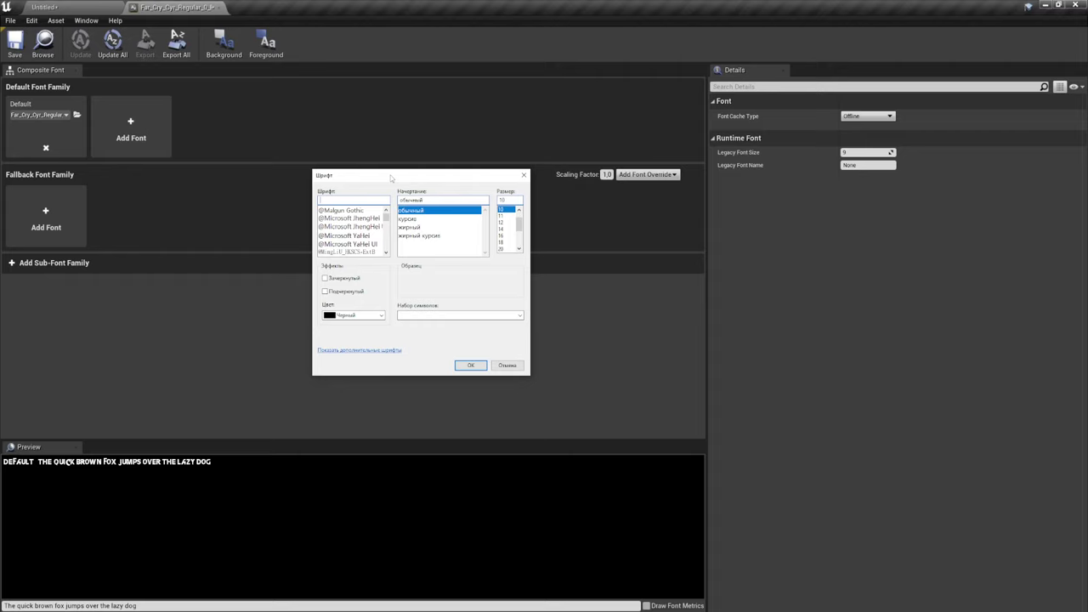
{"action": "type", "text": "fa"}
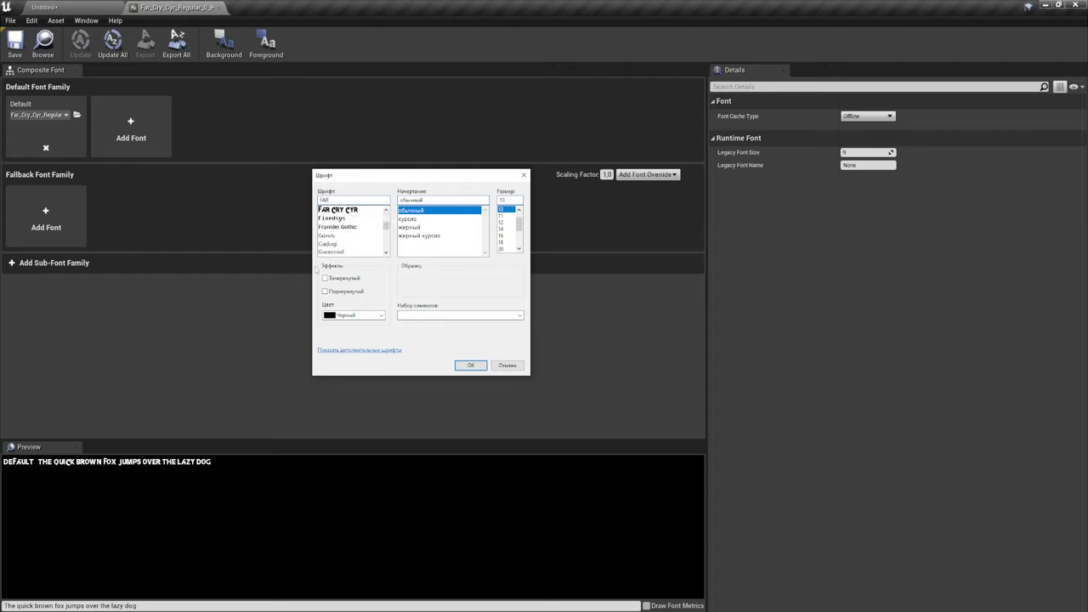
{"action": "left_click_drag", "start_coordinate": [355, 178], "coordinate": [420, 170]}
{"action": "left_click", "coordinate": [412, 203]}
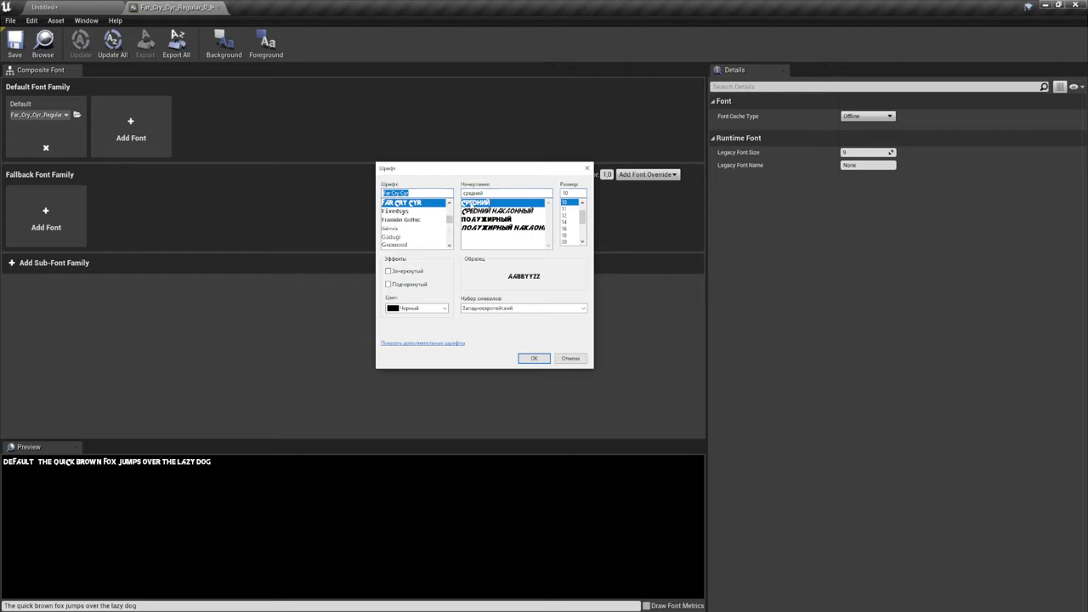
{"action": "left_click", "coordinate": [480, 220]}
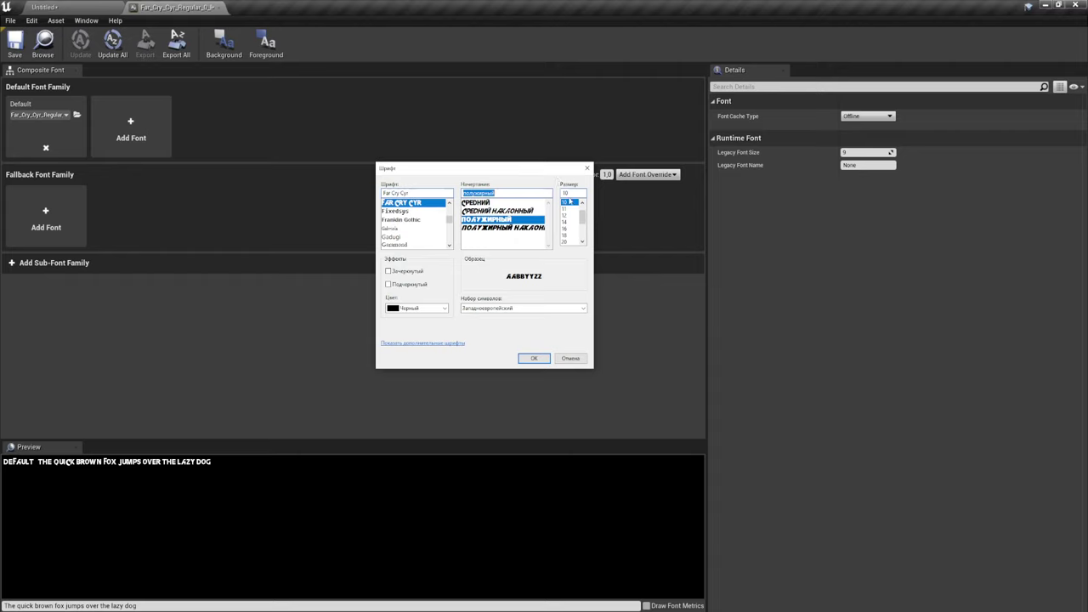
{"action": "left_click", "coordinate": [565, 222]}
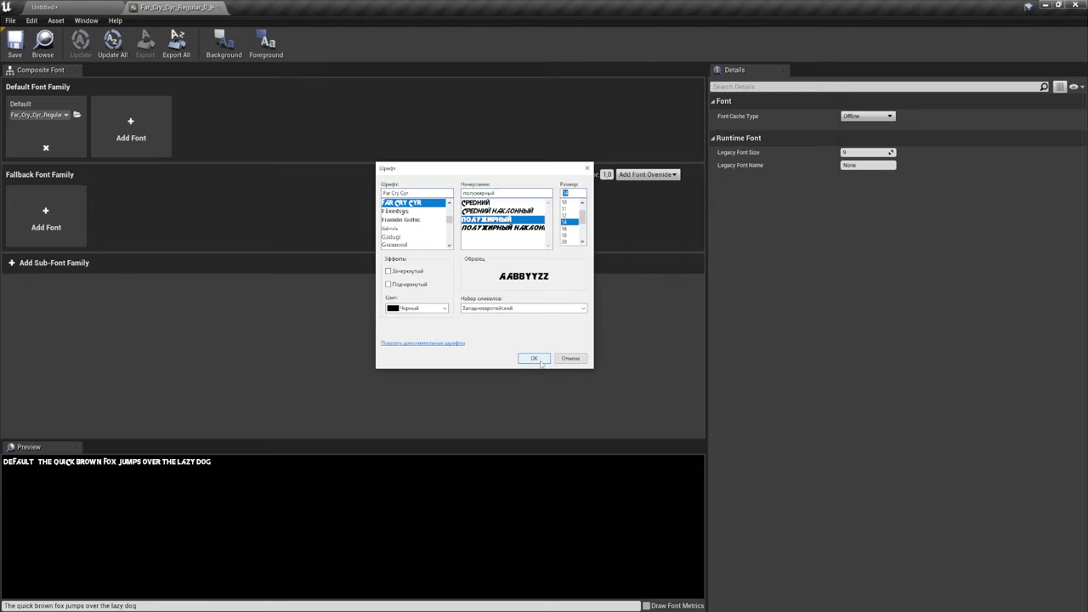
{"action": "left_click", "coordinate": [534, 358]}
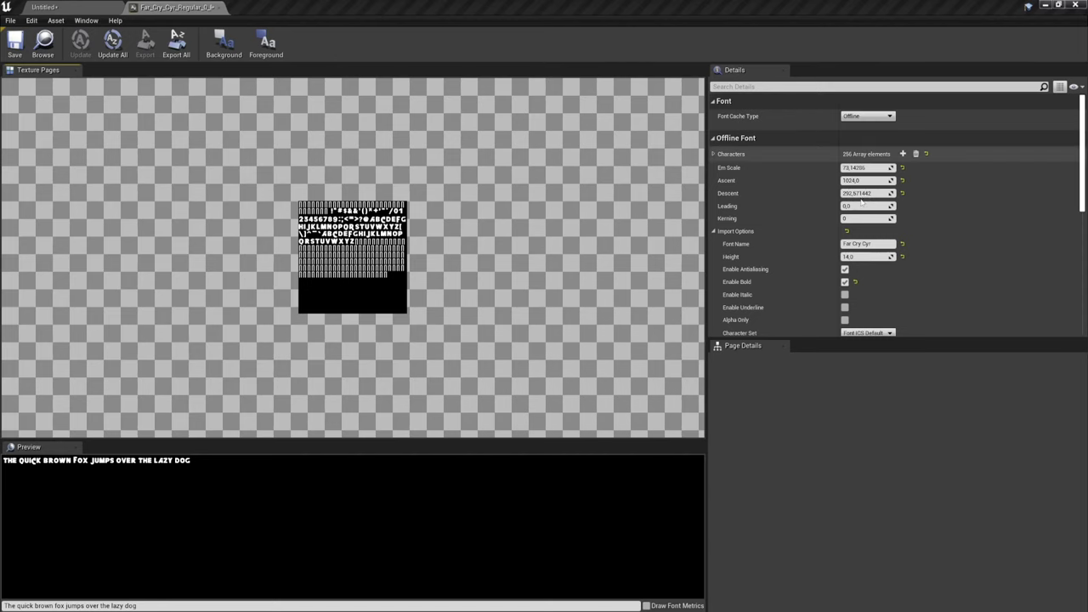
{"action": "scroll", "coordinate": [938, 199], "scroll_direction": "down", "scroll_amount": 2}
{"action": "scroll", "coordinate": [939, 200], "scroll_direction": "up", "scroll_amount": 1}
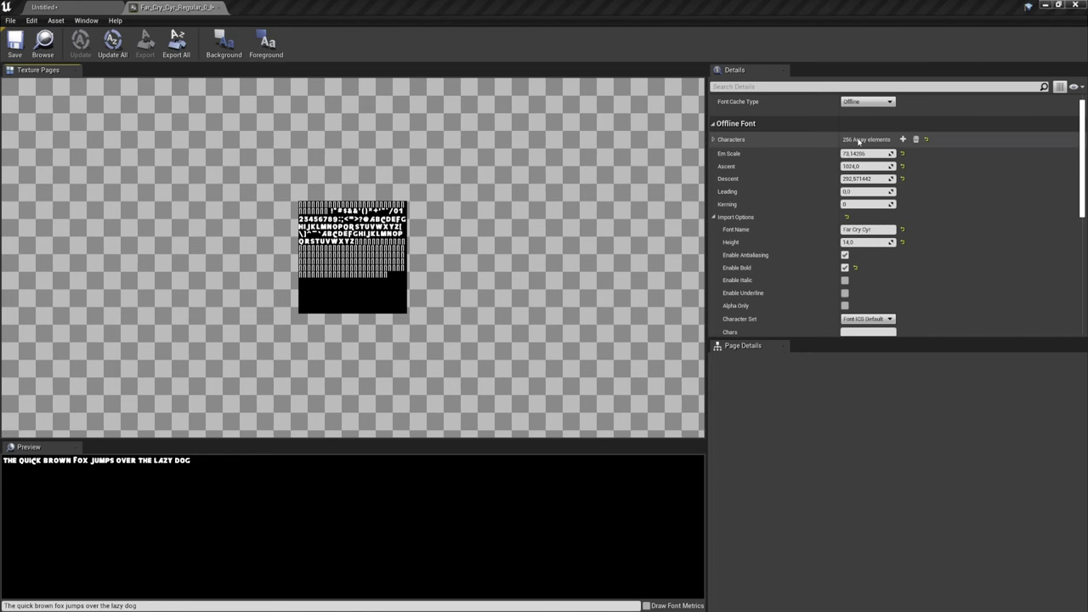
{"action": "mouse_move", "coordinate": [859, 141]}
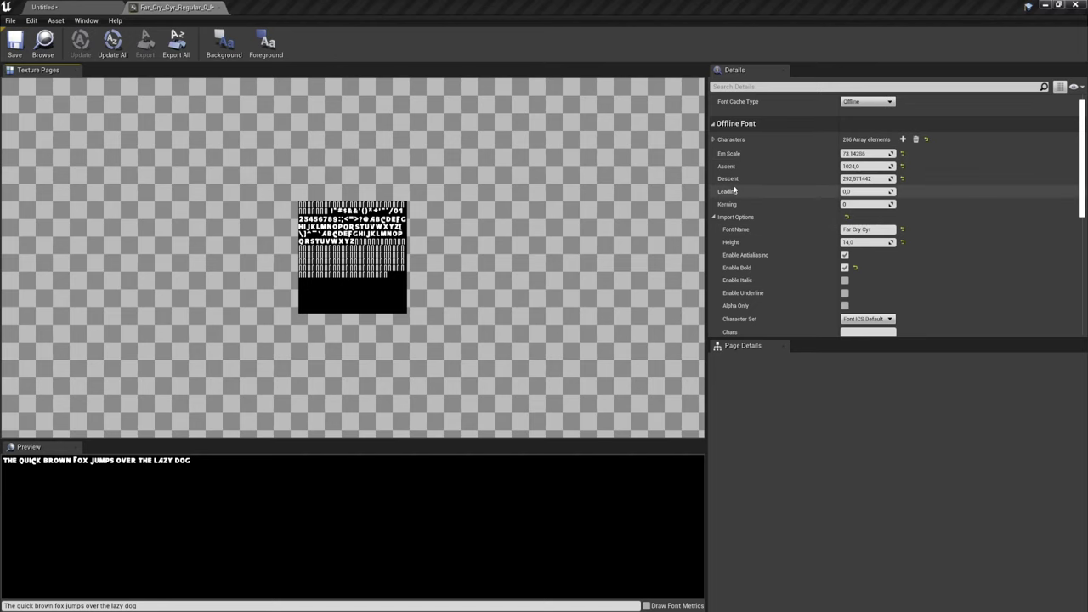
{"action": "left_click", "coordinate": [713, 140]}
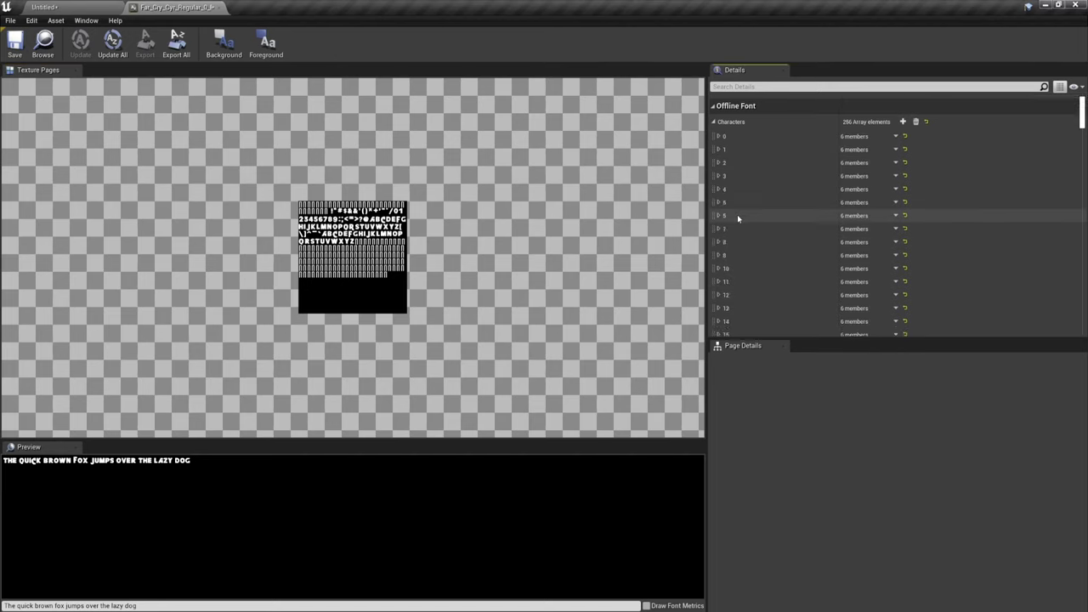
{"action": "scroll", "coordinate": [898, 178], "scroll_direction": "down", "scroll_amount": 3}
{"action": "left_click_drag", "start_coordinate": [1081, 118], "coordinate": [1075, 286]}
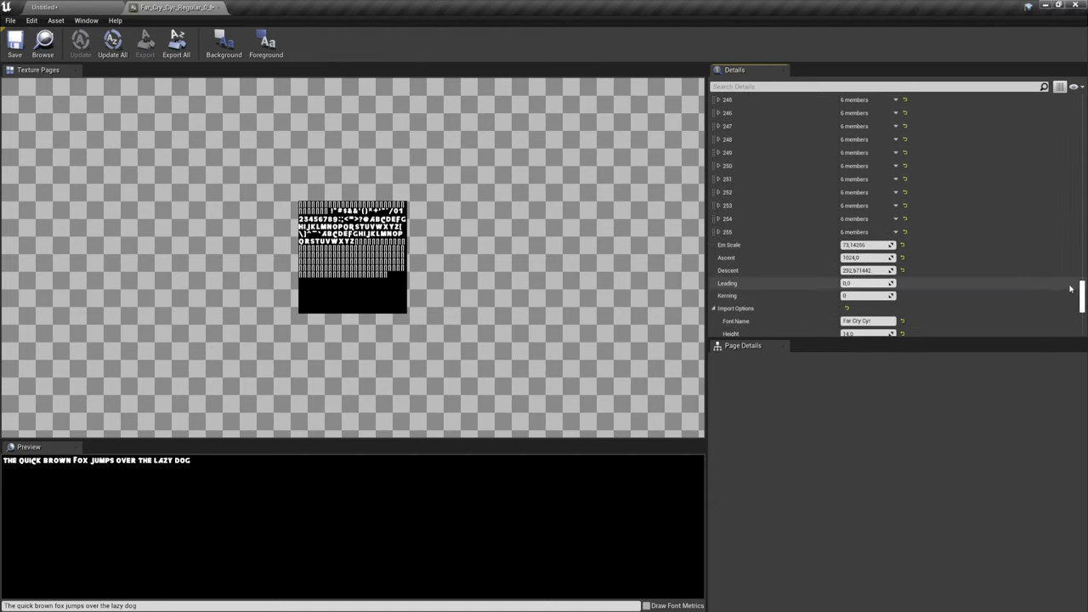
{"action": "left_click", "coordinate": [718, 232]}
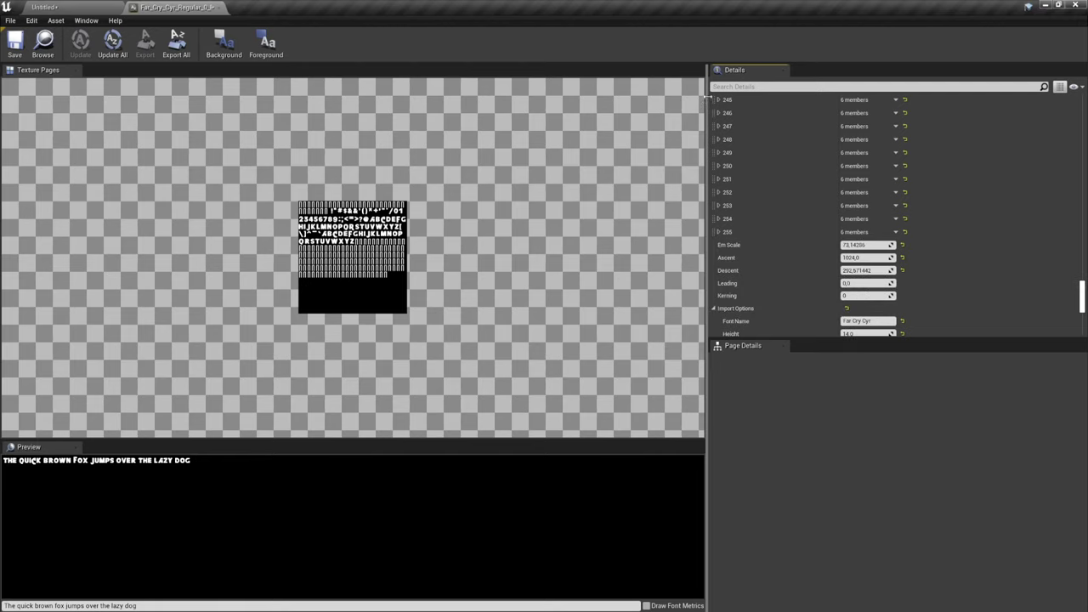
{"action": "left_click", "coordinate": [718, 232]}
{"action": "left_click_drag", "start_coordinate": [1082, 294], "coordinate": [1081, 111]}
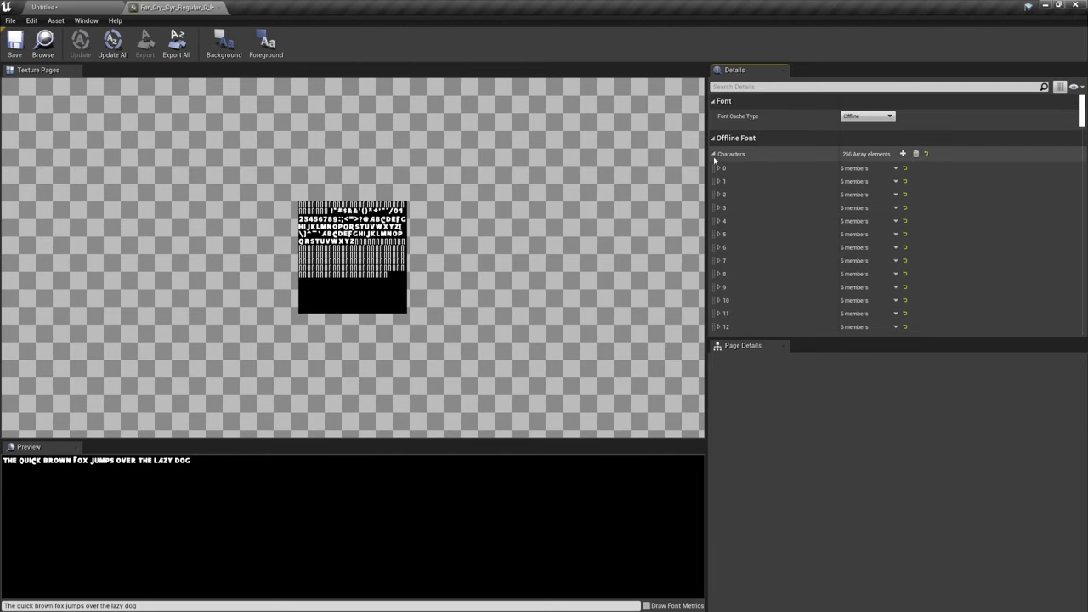
{"action": "left_click", "coordinate": [713, 155]}
{"action": "scroll", "coordinate": [816, 247], "scroll_direction": "down", "scroll_amount": 3}
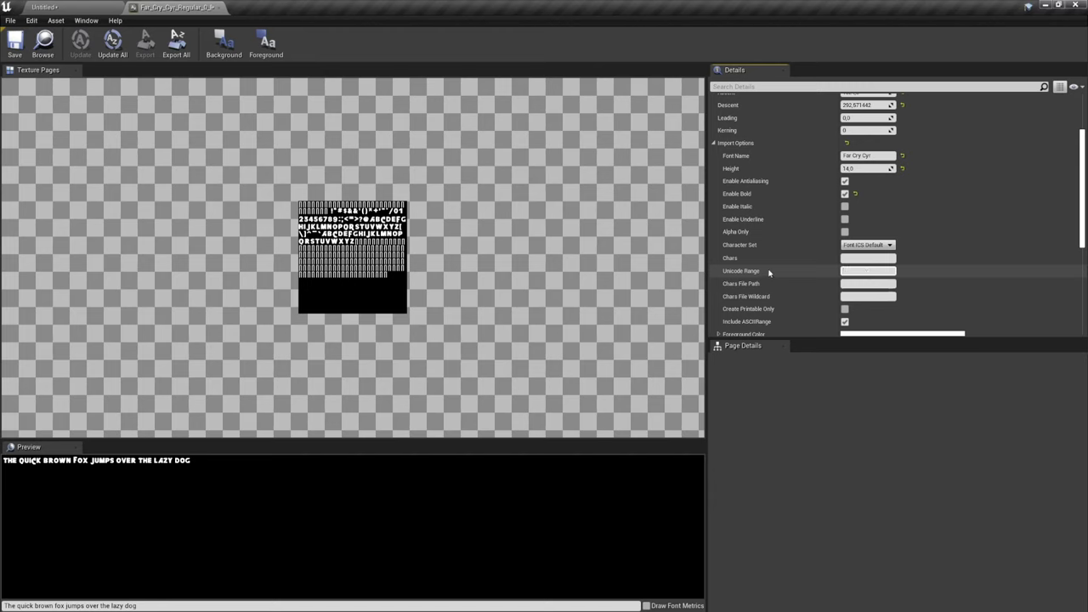
- Enter 0400-04FF as the Unicode Range and save the font asset
{"action": "left_click", "coordinate": [857, 271]}
{"action": "type", "text": "0400-04FF"}
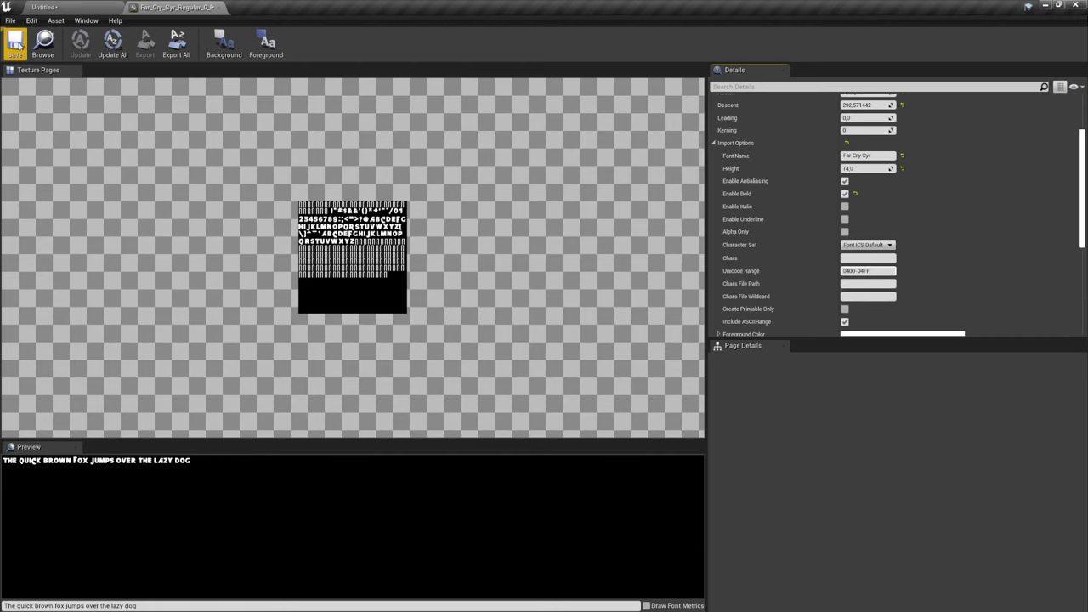
{"action": "left_click", "coordinate": [15, 44]}
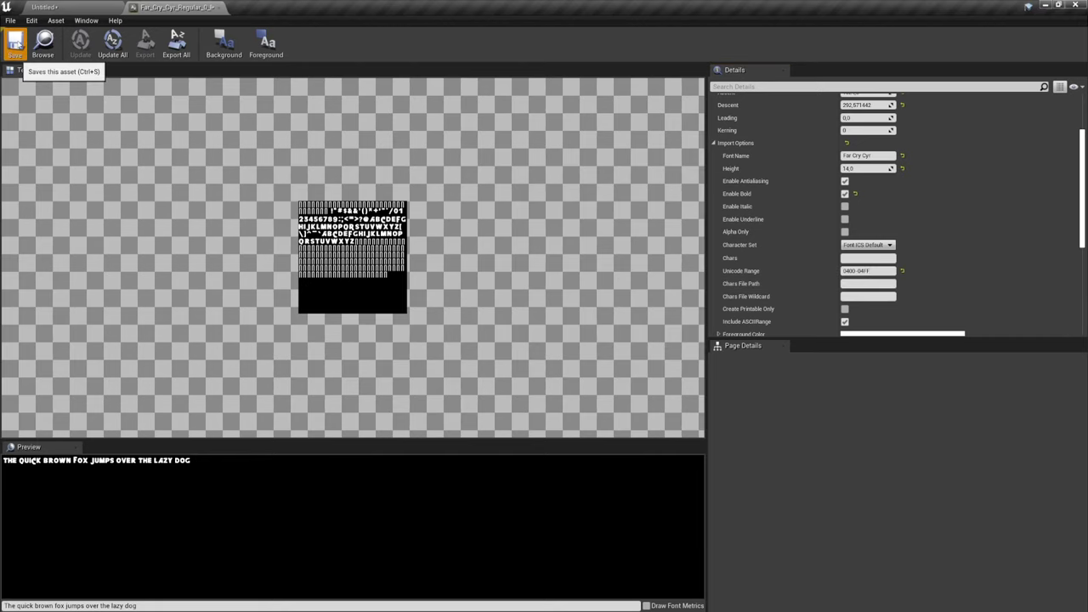
- Close the font editor and reimport Far_Cry_Cyr_Regular_0_Font from the Content Browser
{"action": "left_click", "coordinate": [220, 8]}
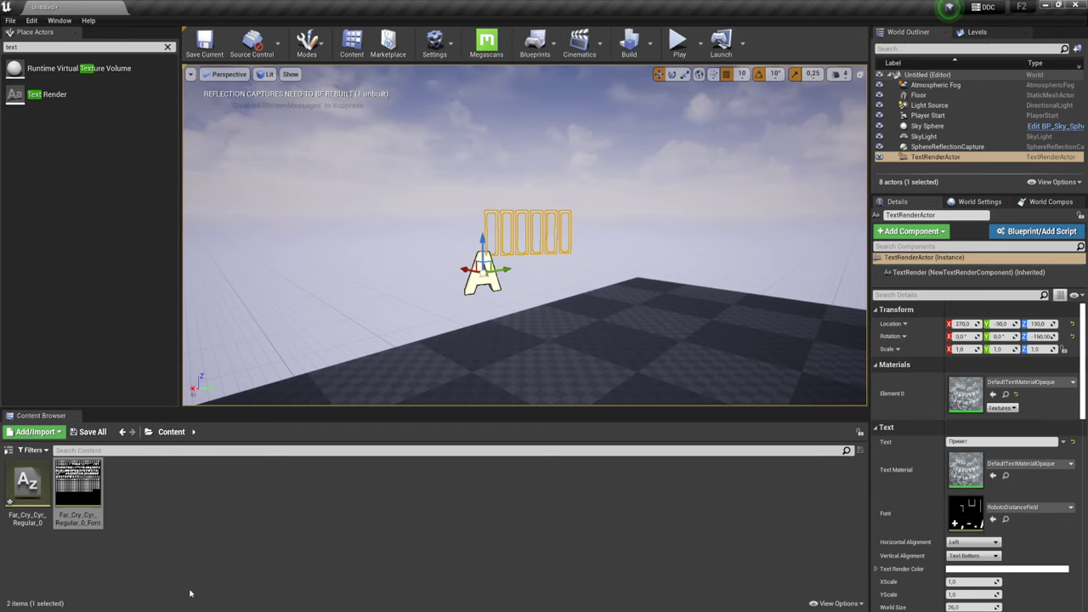
{"action": "double_click", "coordinate": [84, 486]}
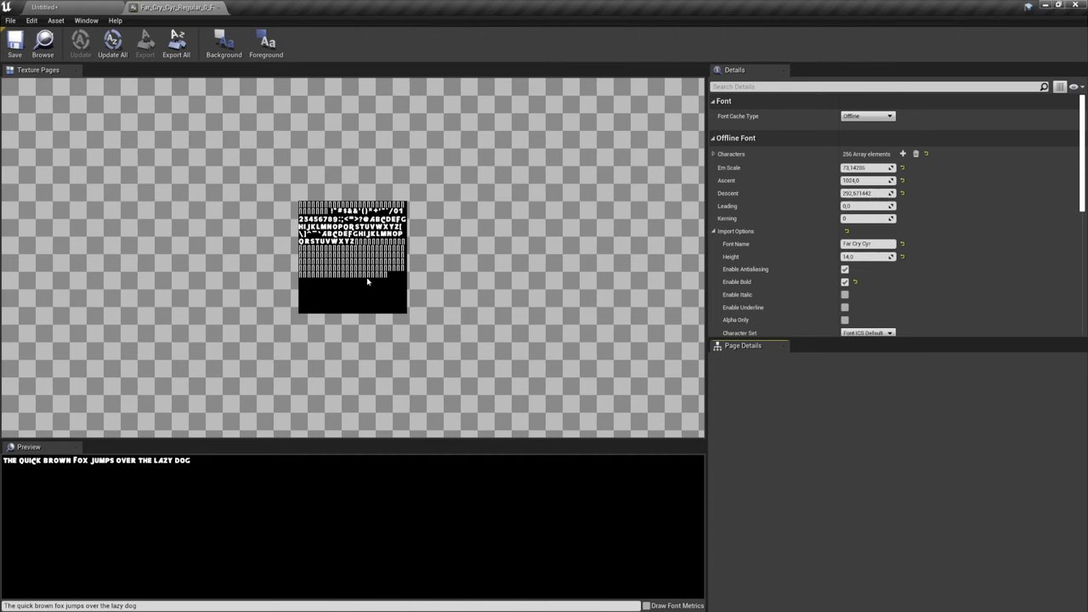
{"action": "left_click", "coordinate": [219, 7]}
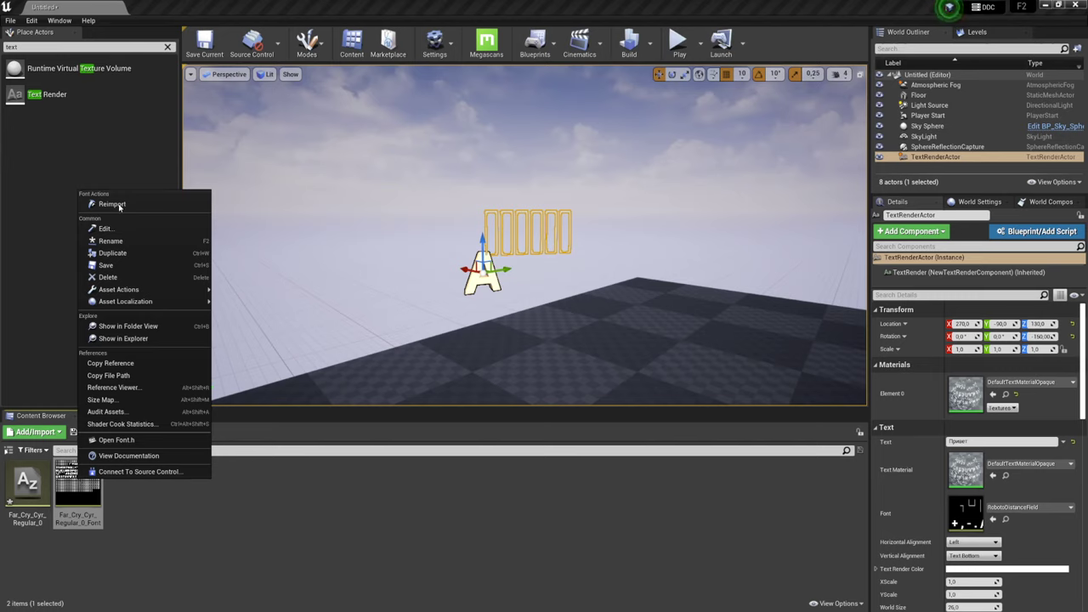
{"action": "left_click", "coordinate": [115, 208]}
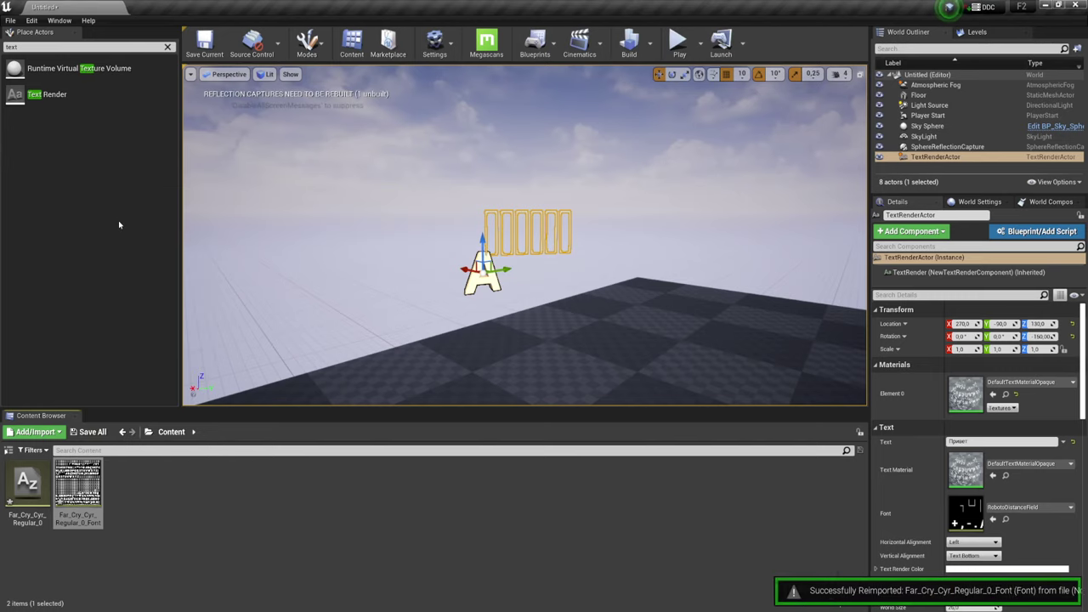
- Reopen the reimported Far Cry font to check it, then close its editor
{"action": "double_click", "coordinate": [89, 480]}
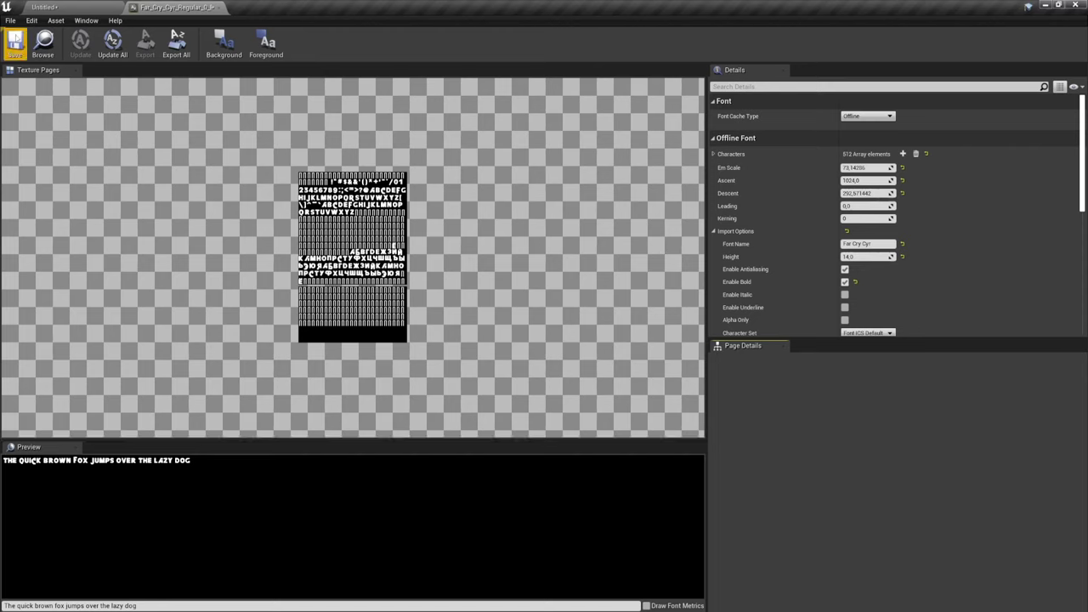
{"action": "left_click", "coordinate": [219, 8]}
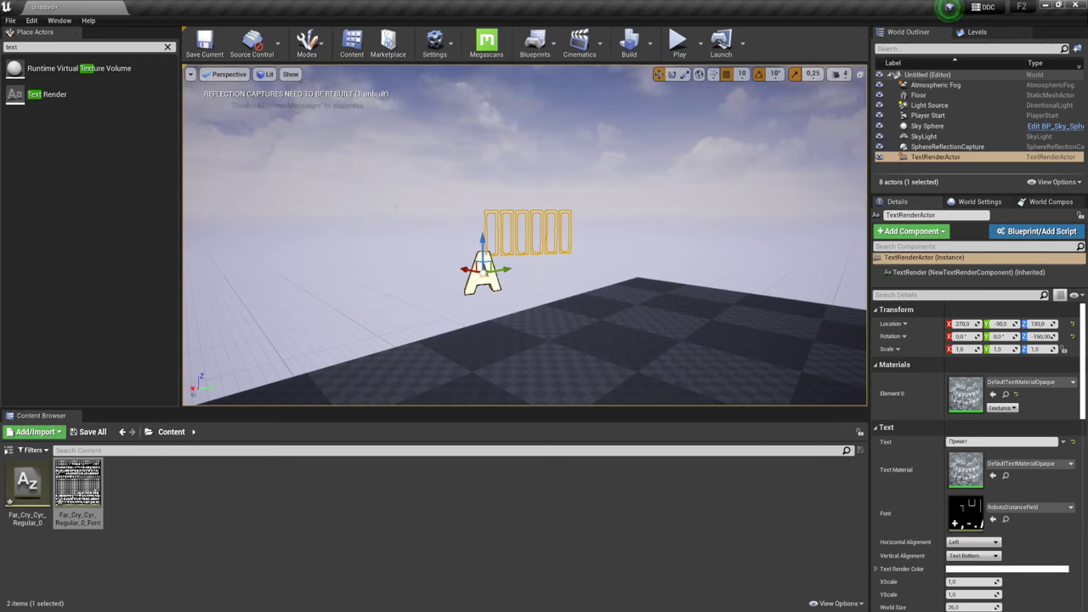
- Drop Far_Cry_Cyr_Regular_0_Font into the text actor's Font slot and frame the actor
{"action": "scroll", "coordinate": [934, 468], "scroll_direction": "down", "scroll_amount": 2}
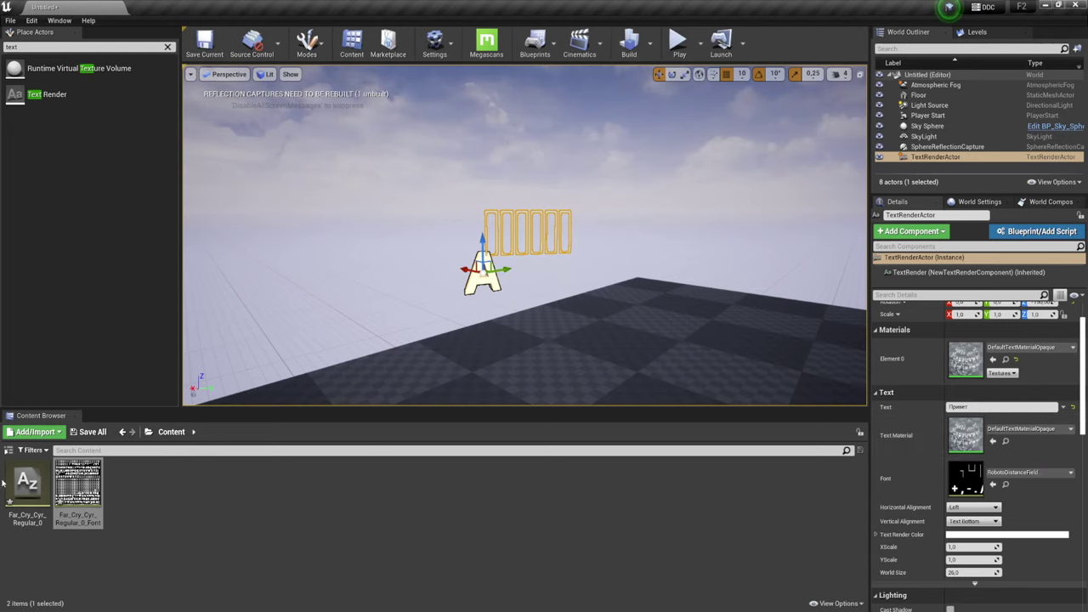
{"action": "left_click_drag", "start_coordinate": [78, 493], "coordinate": [965, 477]}
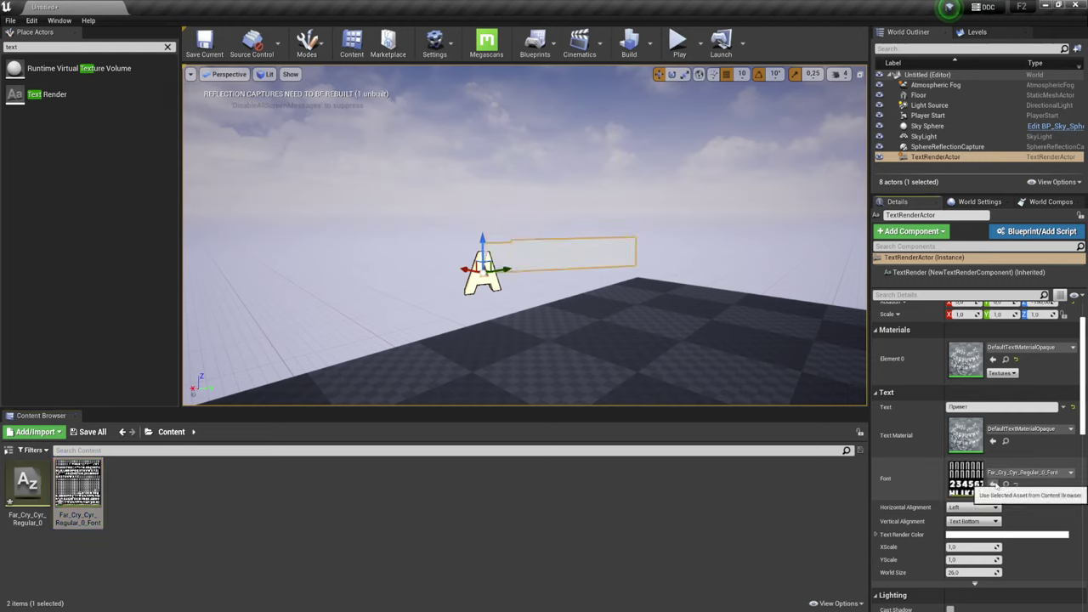
{"action": "key", "text": "f"}
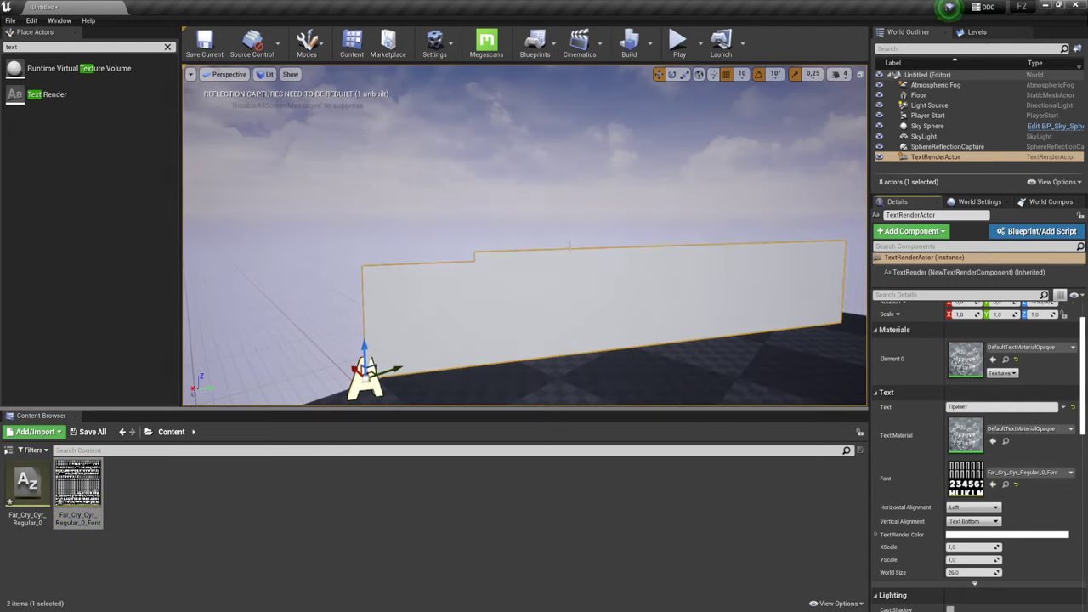
{"action": "scroll", "coordinate": [616, 293], "scroll_direction": "down", "scroll_amount": 5}
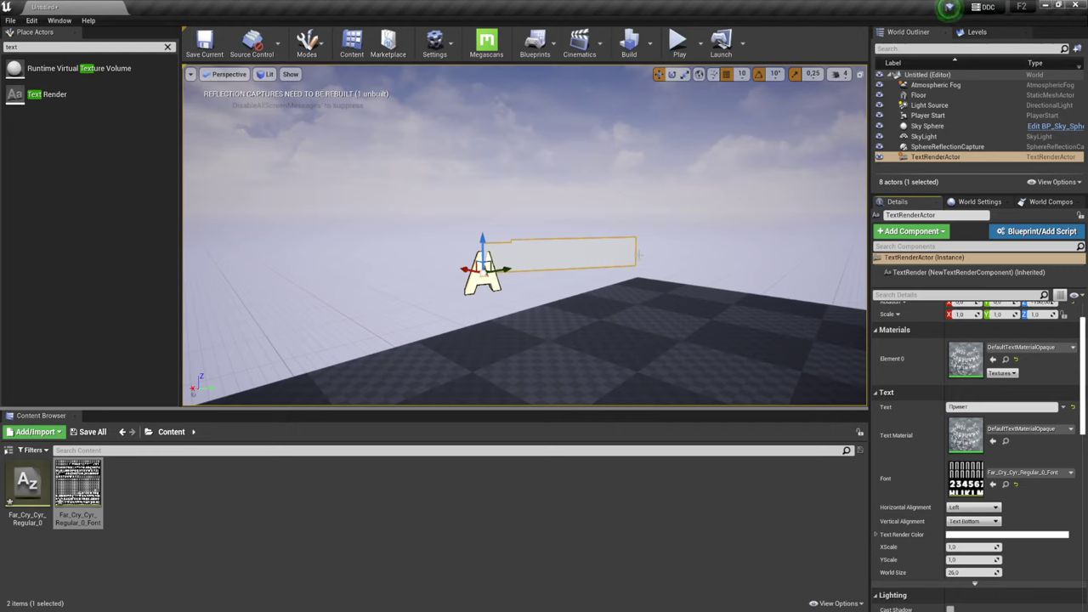
- Add a Material asset named Mat_Font to Content and open it in the Material Editor
{"action": "right_click", "coordinate": [179, 513]}
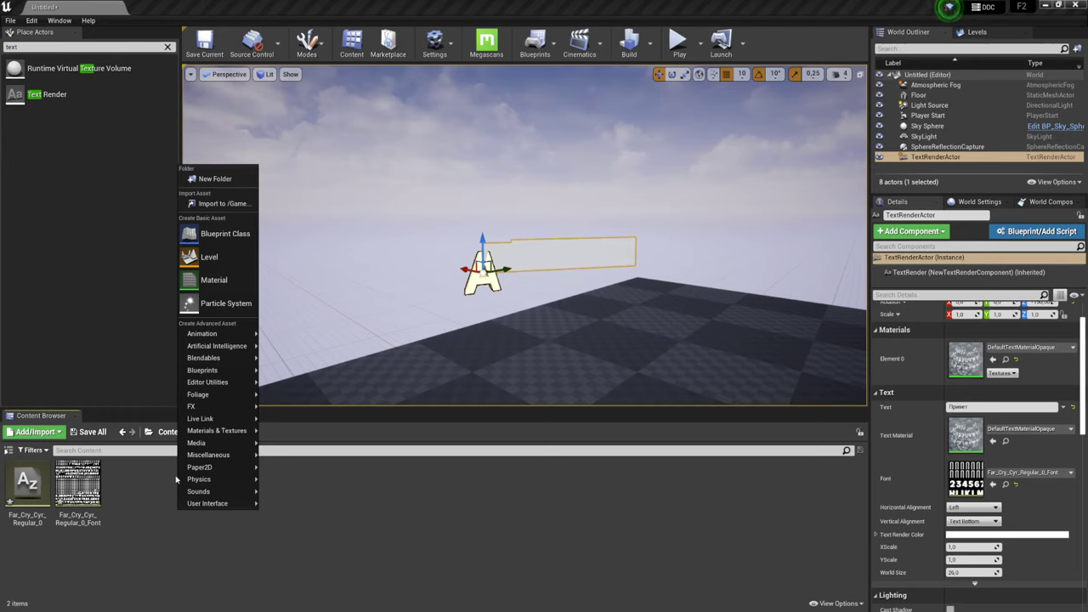
{"action": "left_click", "coordinate": [213, 280]}
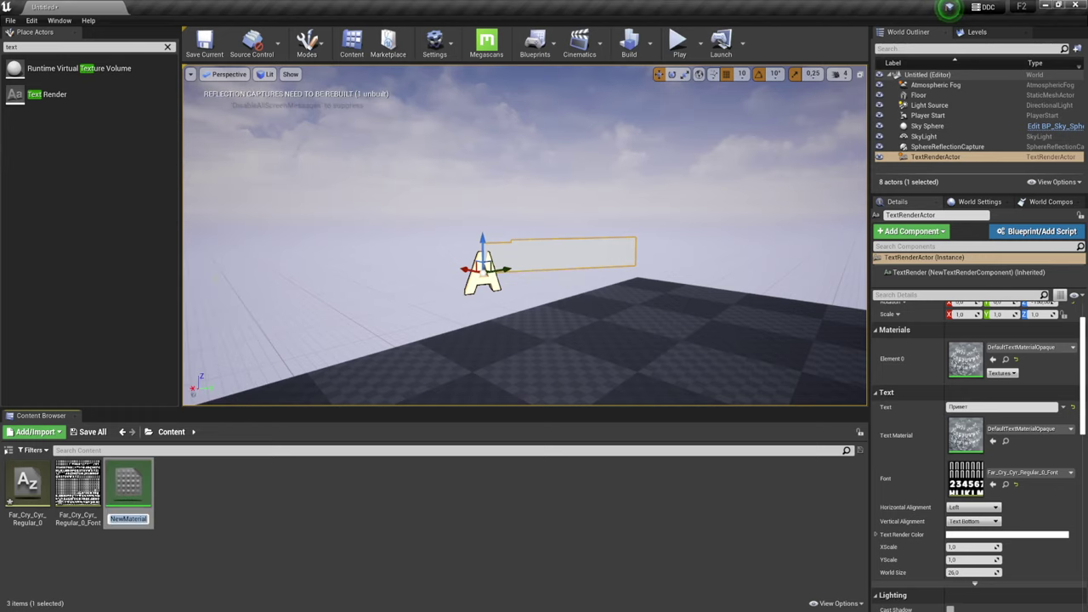
{"action": "type", "text": "N"}
{"action": "key", "text": "BackSpace"}
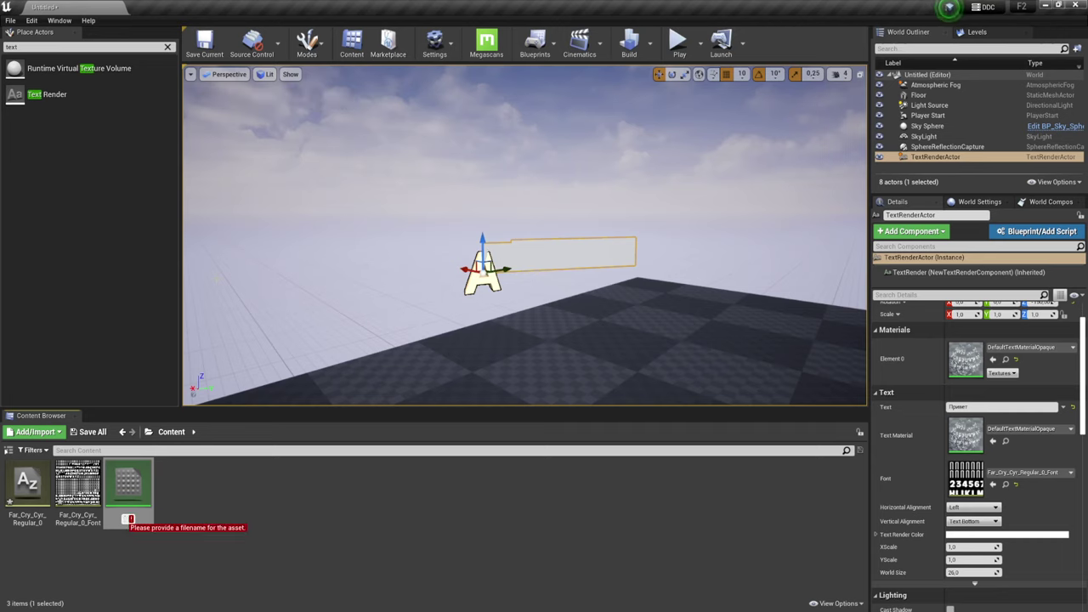
{"action": "type", "text": "Mat"}
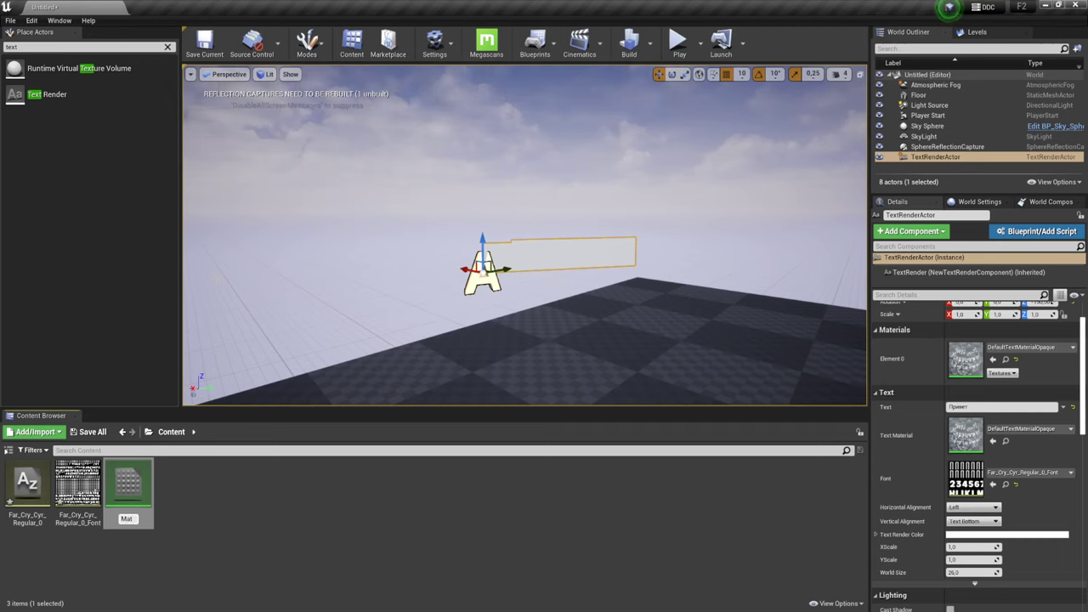
{"action": "type", "text": "_Font"}
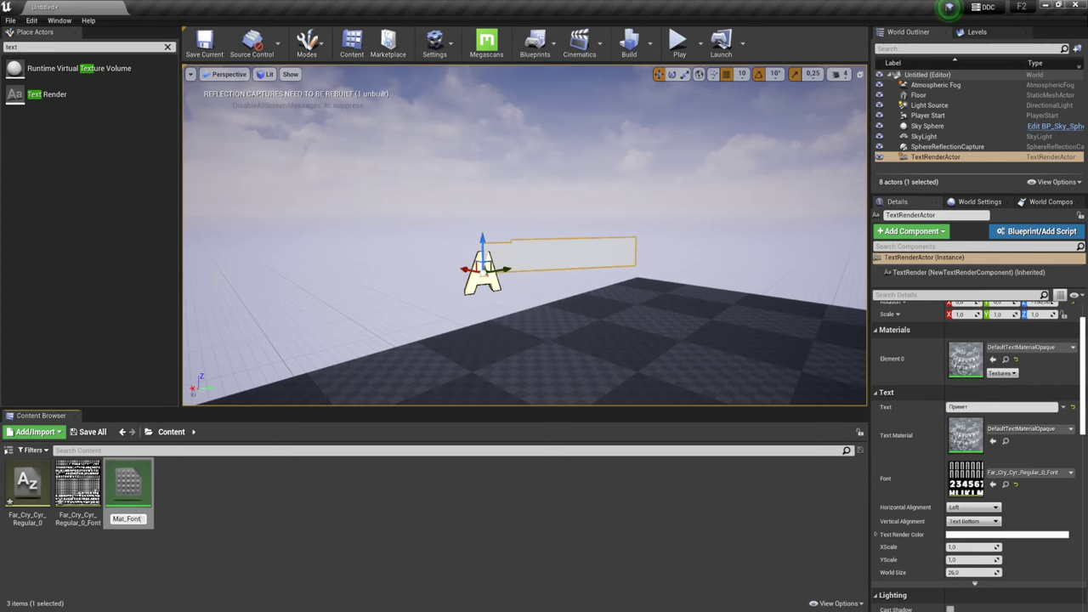
{"action": "key", "text": "Return"}
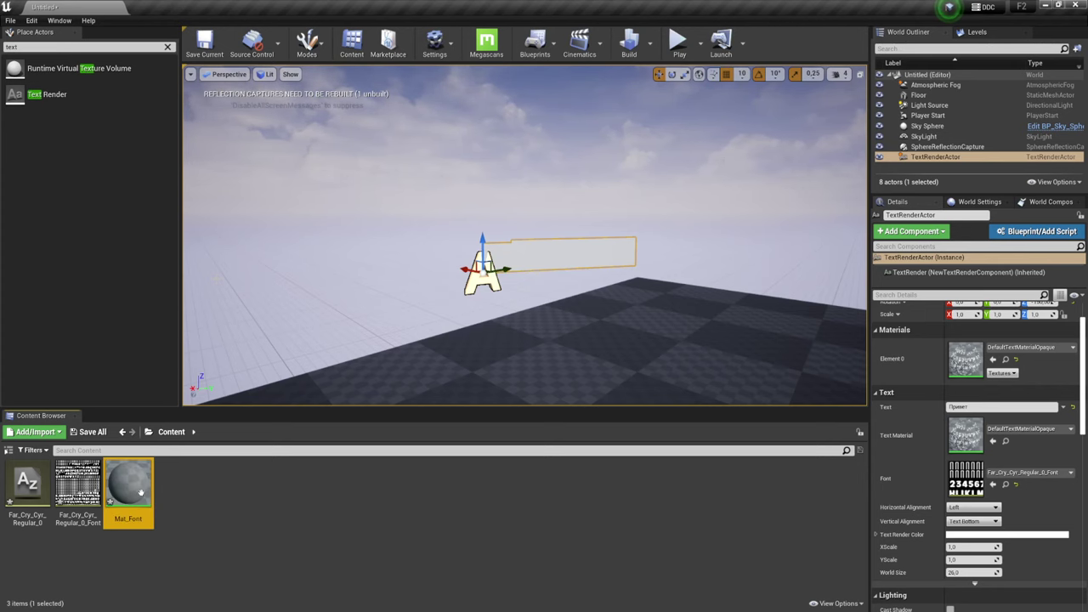
{"action": "double_click", "coordinate": [141, 492]}
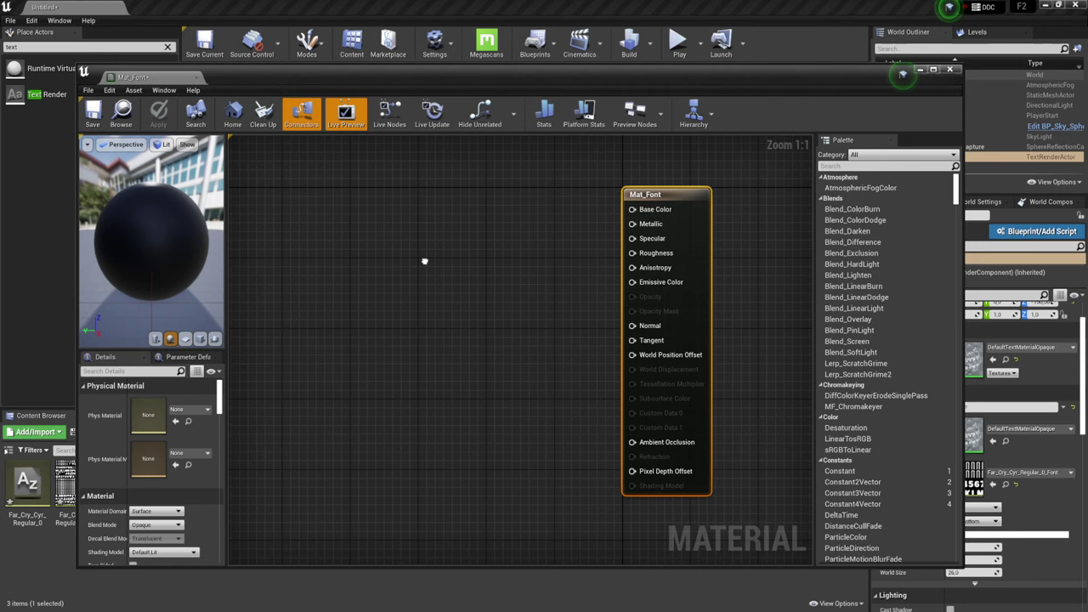
- Add a Vertex Color node and wire it into Mat_Font's Base Color
{"action": "double_click", "coordinate": [902, 74]}
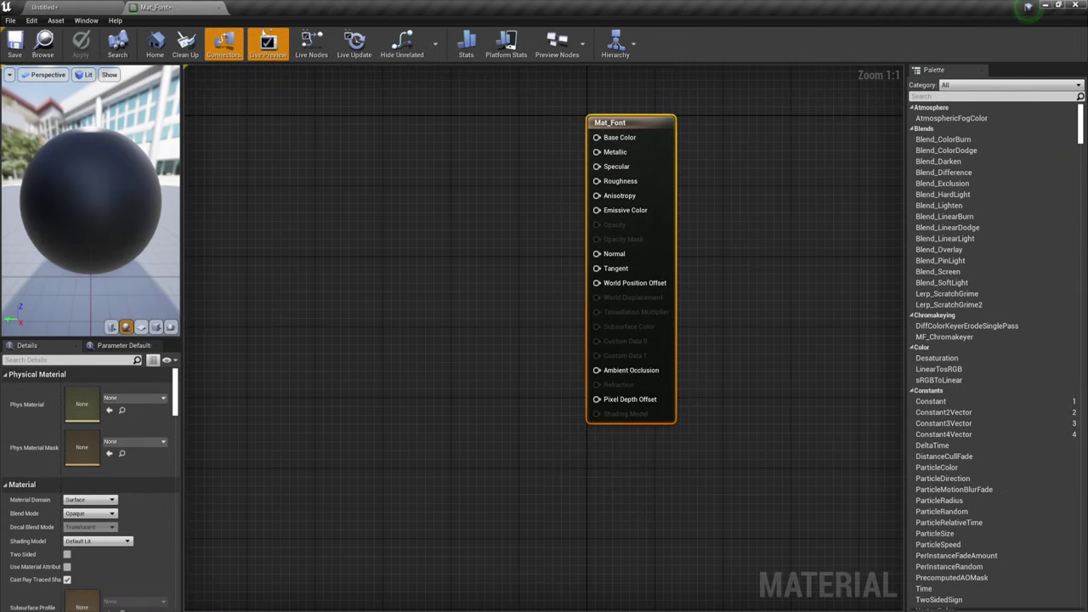
{"action": "right_click_drag", "start_coordinate": [448, 171], "coordinate": [532, 192]}
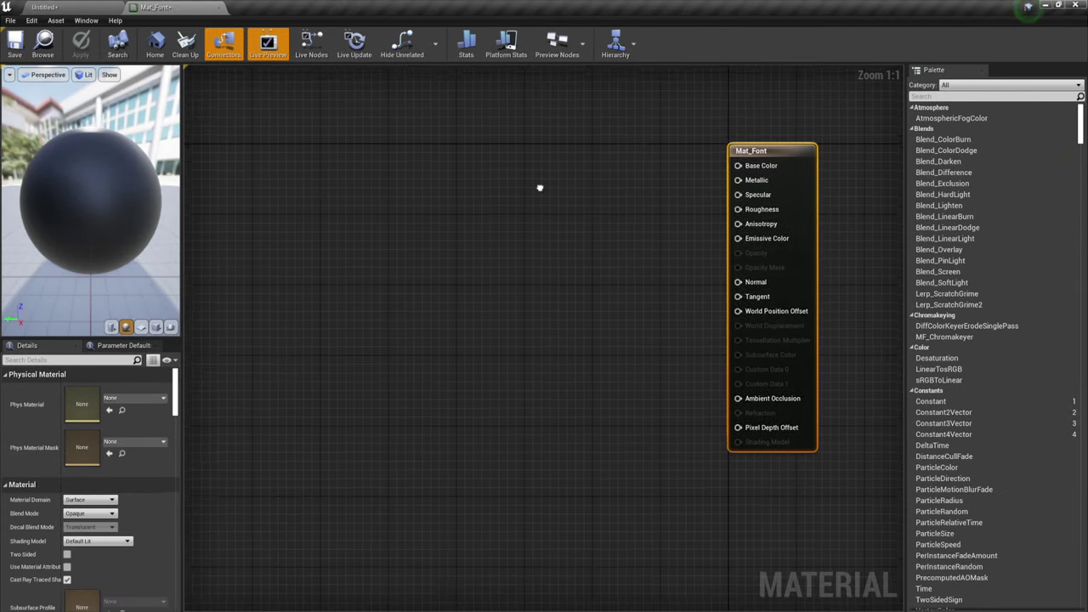
{"action": "right_click", "coordinate": [419, 138]}
{"action": "type", "text": "v"}
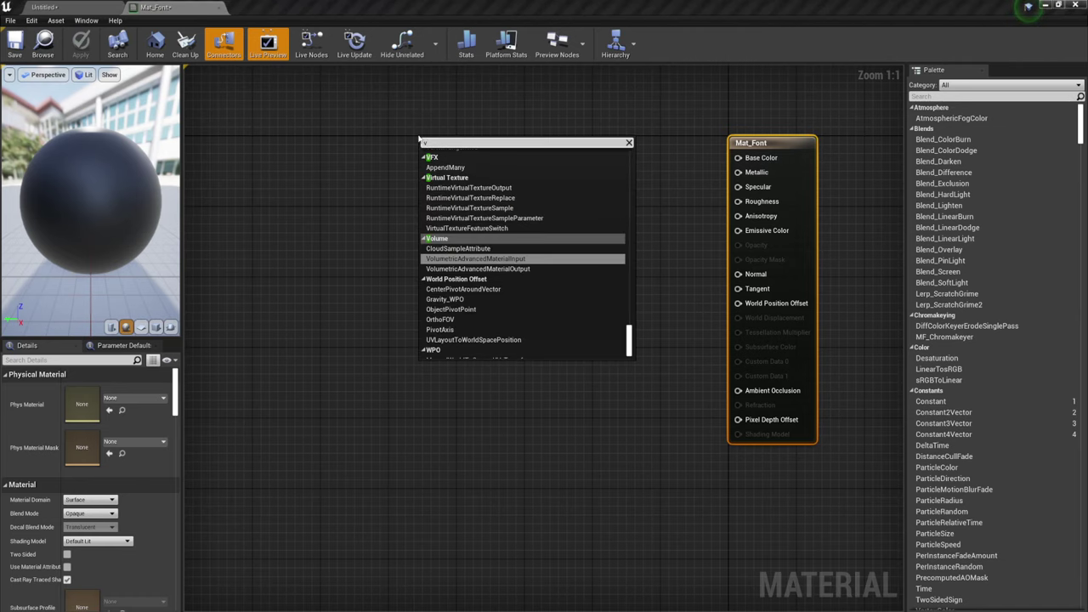
{"action": "type", "text": "ert"}
{"action": "key", "text": "Return"}
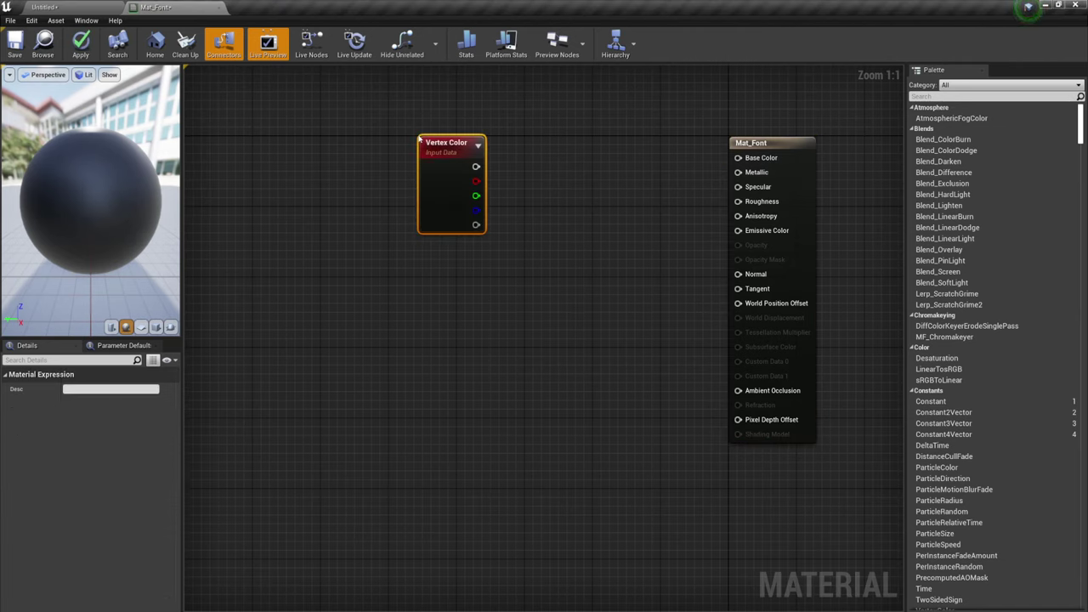
{"action": "left_click_drag", "start_coordinate": [476, 166], "coordinate": [755, 158]}
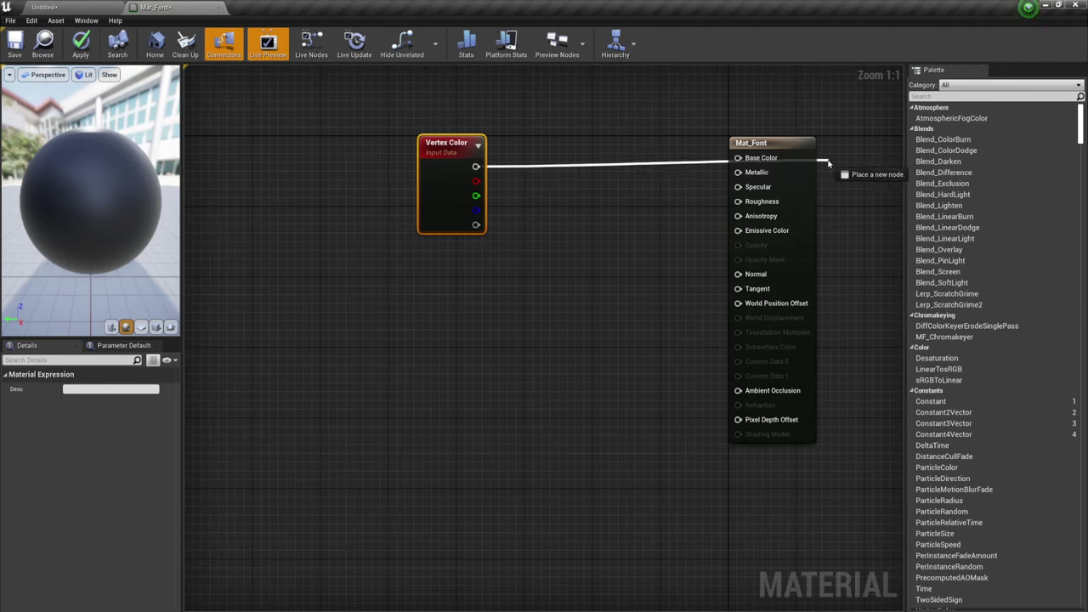
- Set Mat_Font's Blend Mode to Masked
{"action": "left_click", "coordinate": [738, 141]}
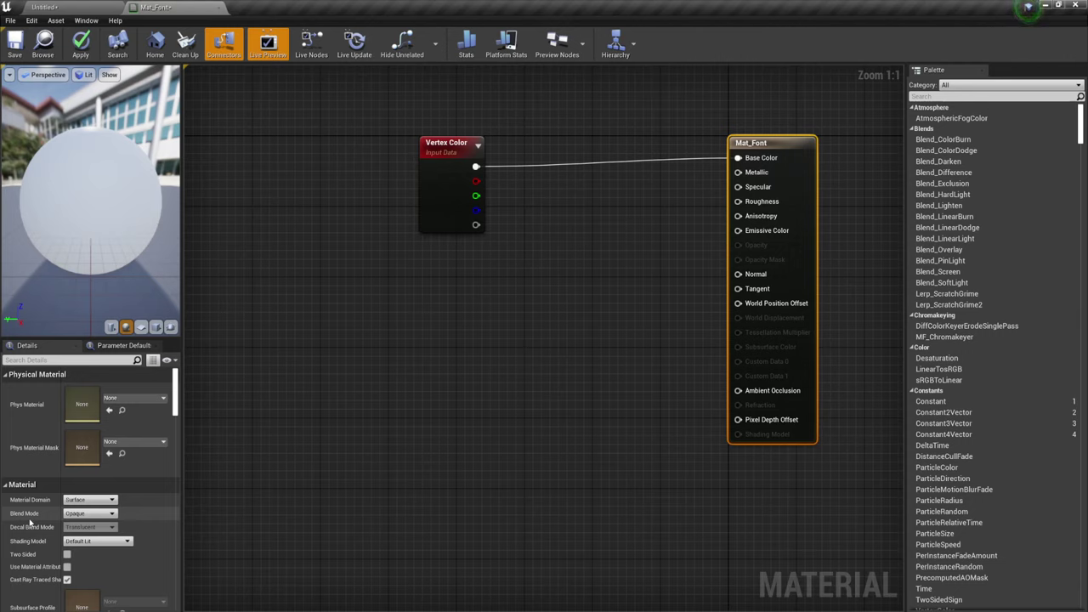
{"action": "left_click", "coordinate": [90, 513]}
{"action": "left_click", "coordinate": [74, 529]}
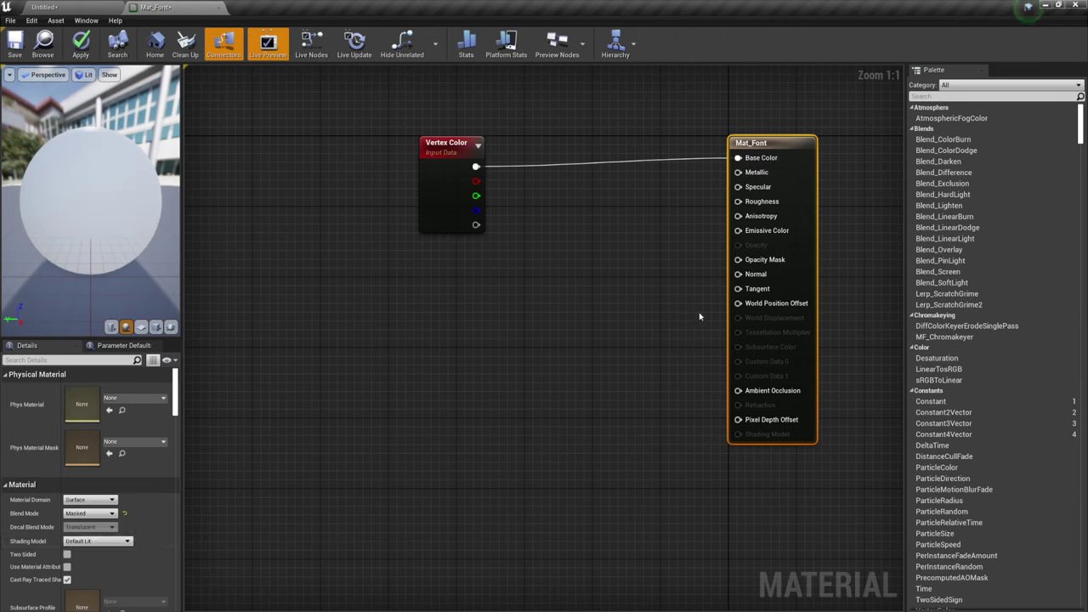
- Add a Font Sample node to the Mat_Font graph
{"action": "left_click_drag", "start_coordinate": [738, 260], "coordinate": [665, 274]}
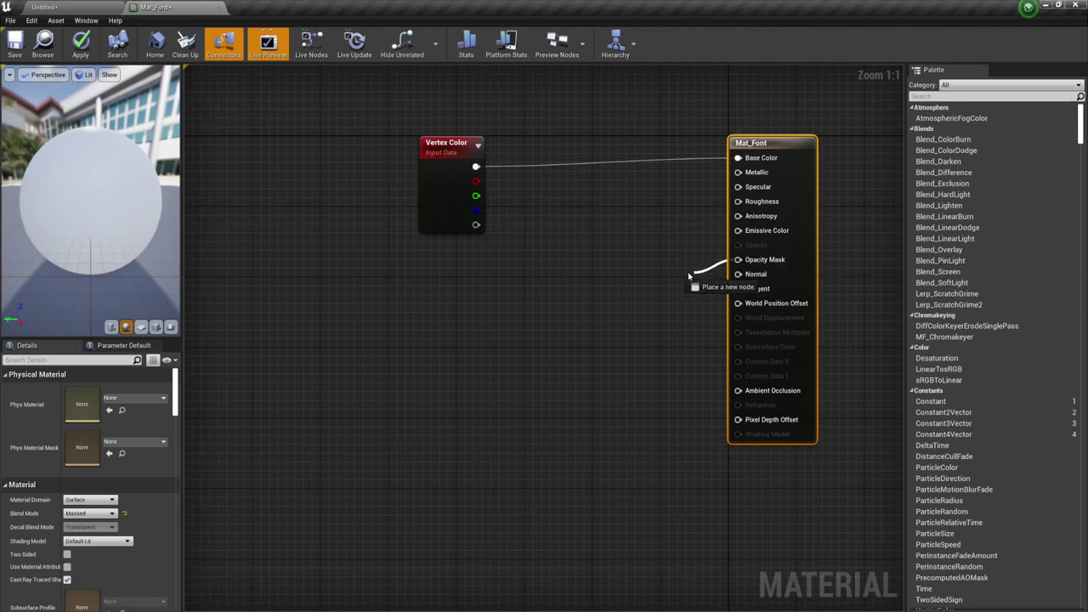
{"action": "left_click", "coordinate": [593, 282]}
{"action": "left_click_drag", "start_coordinate": [434, 153], "coordinate": [437, 141]}
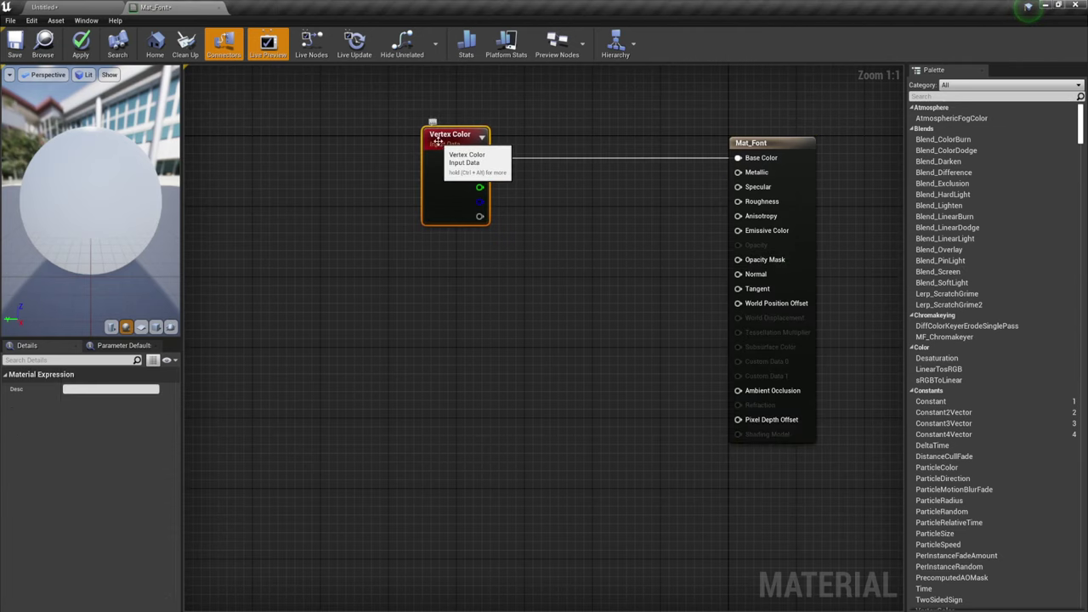
{"action": "right_click", "coordinate": [305, 299]}
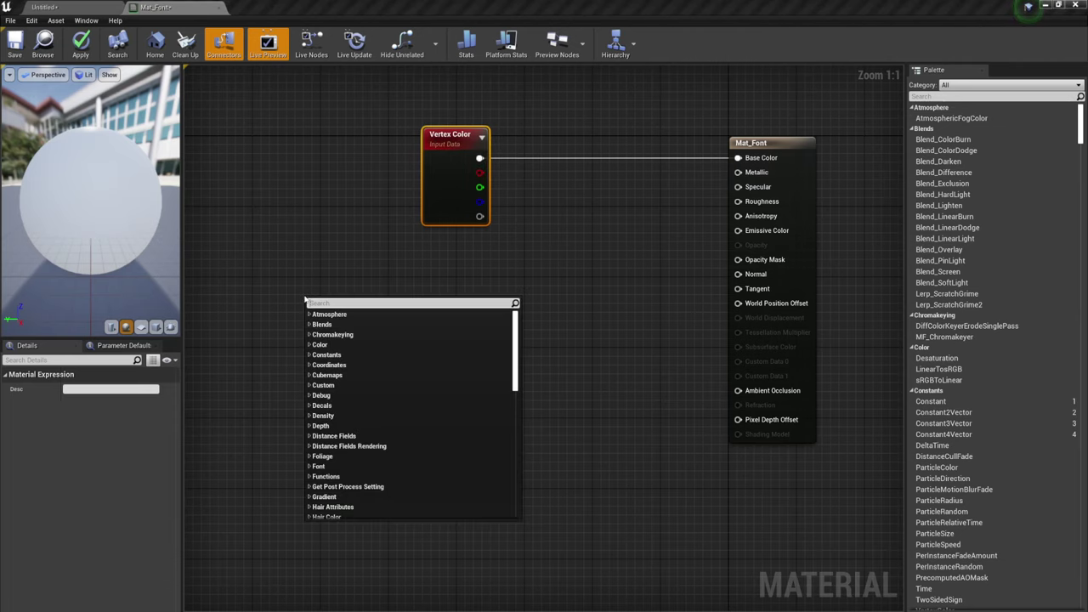
{"action": "type", "text": "fo"}
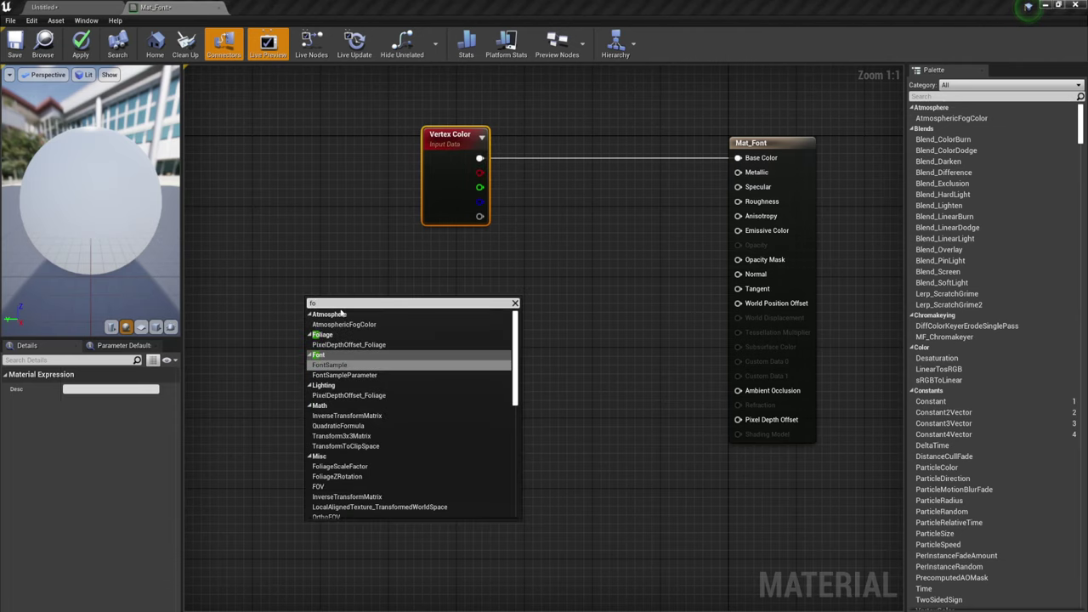
{"action": "type", "text": "nt"}
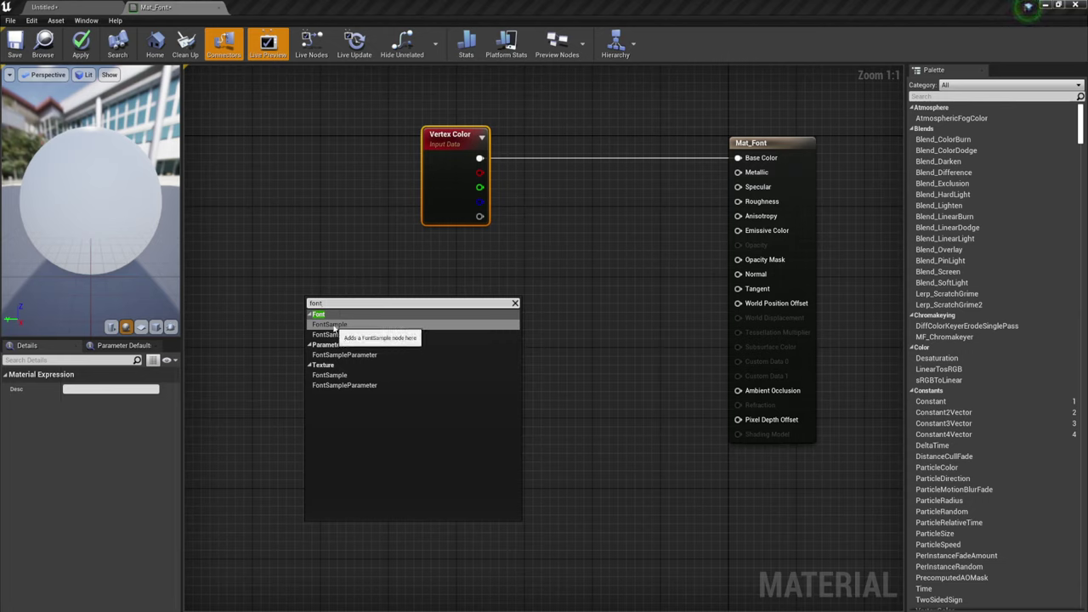
{"action": "left_click", "coordinate": [334, 324]}
{"action": "left_click_drag", "start_coordinate": [336, 300], "coordinate": [412, 289]}
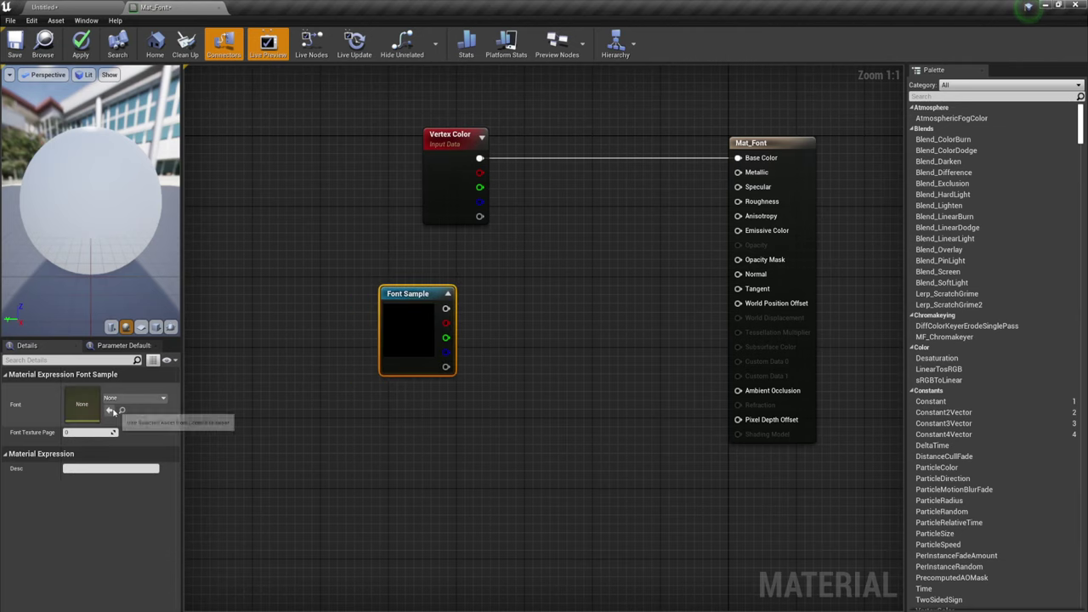
- Assign Far_Cry_Cyr_Regular_0_Font to the Font Sample and wire its alpha to Opacity Mask
{"action": "left_click", "coordinate": [71, 6]}
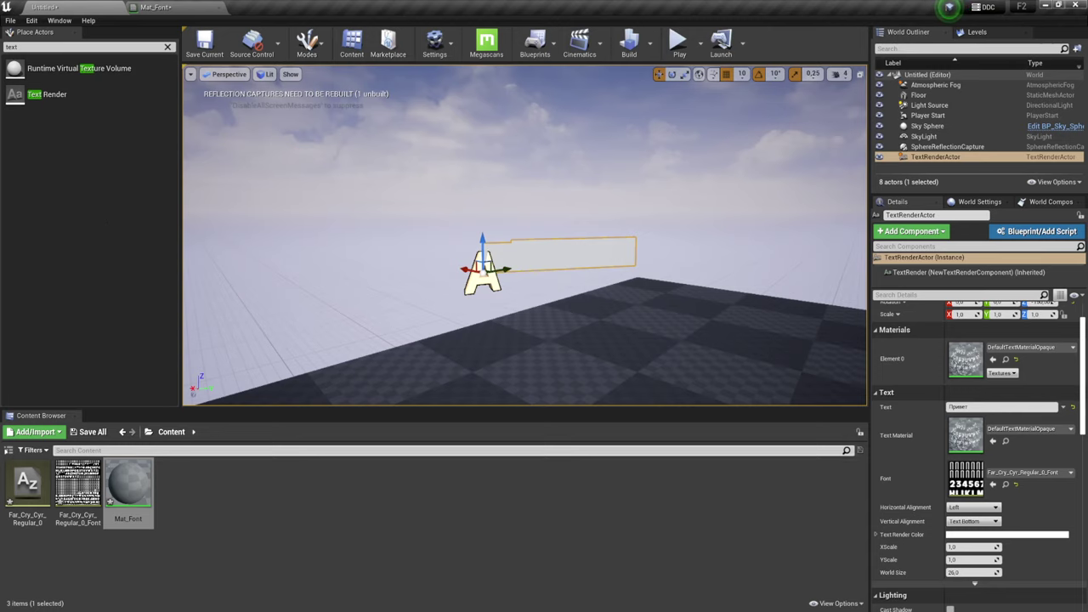
{"action": "left_click", "coordinate": [72, 485]}
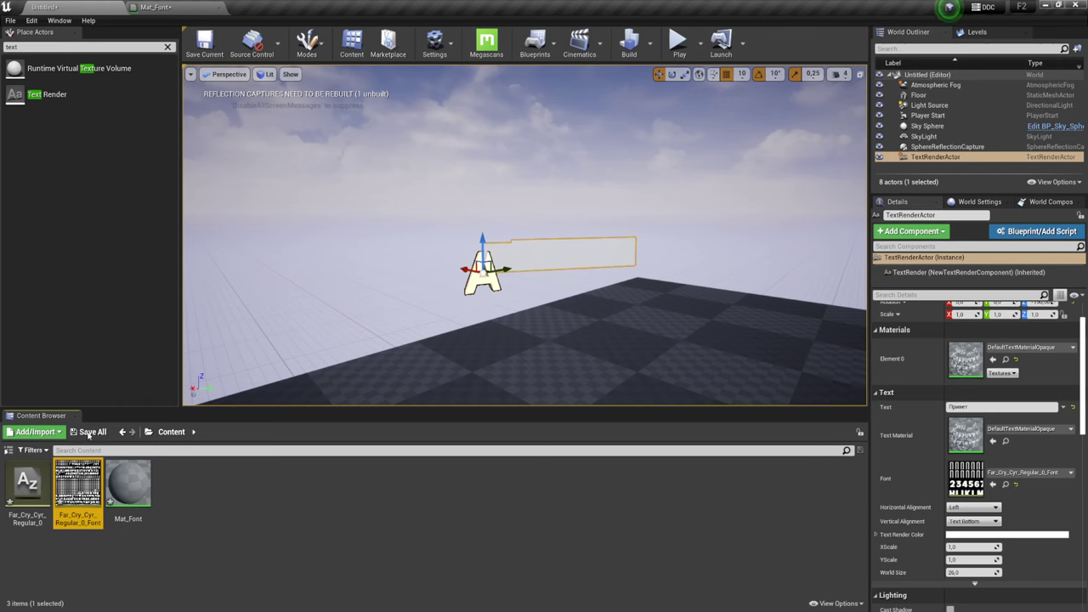
{"action": "left_click", "coordinate": [178, 7]}
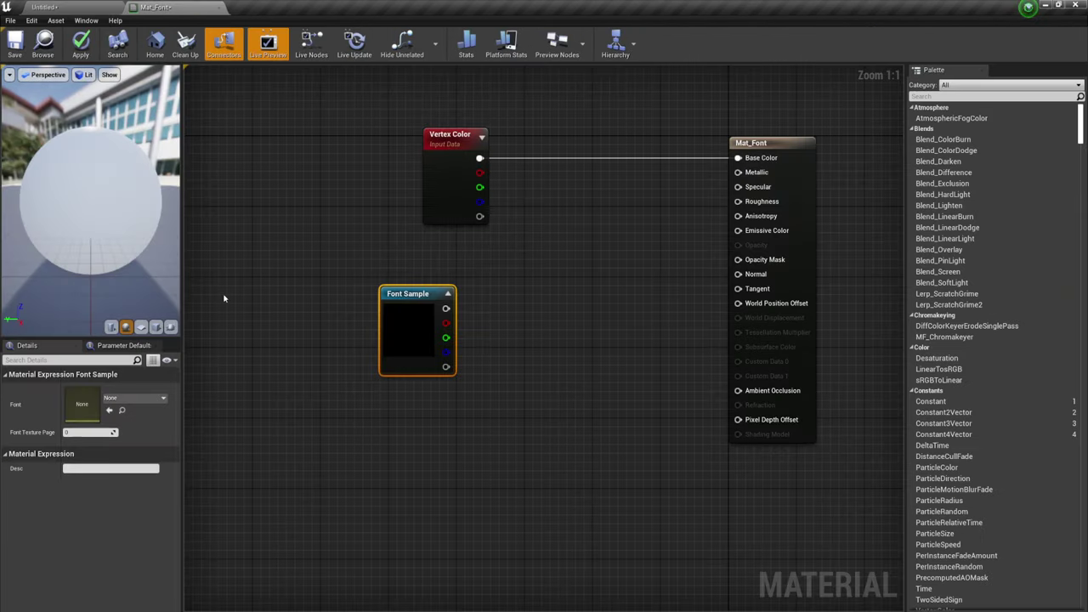
{"action": "left_click", "coordinate": [109, 410]}
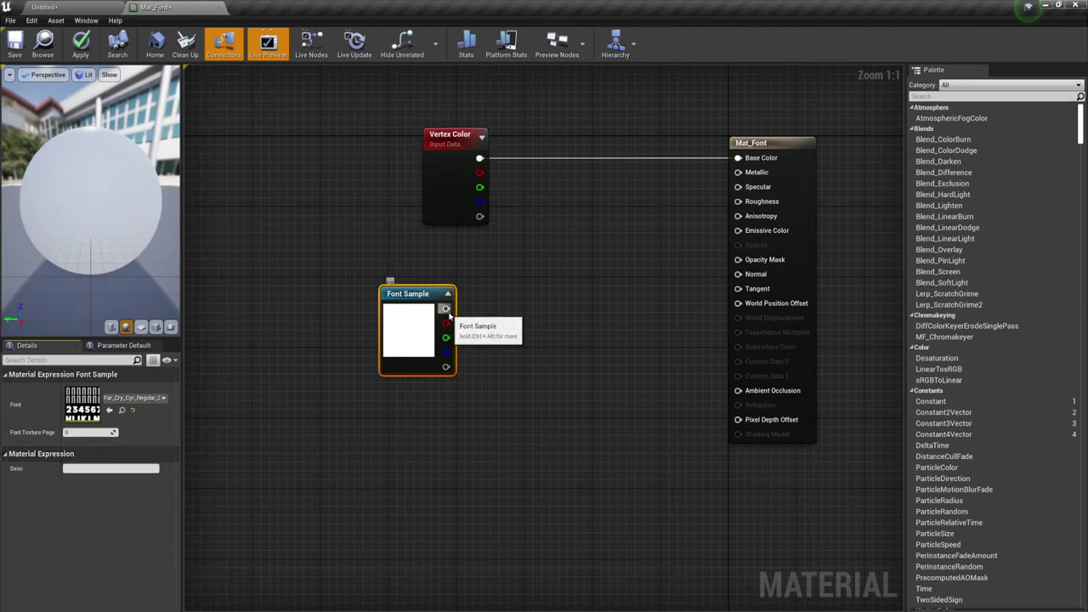
{"action": "mouse_move", "coordinate": [445, 366]}
{"action": "left_mouse_down"}
{"action": "mouse_move", "coordinate": [750, 302]}
{"action": "mouse_move", "coordinate": [747, 260]}
{"action": "left_mouse_up"}
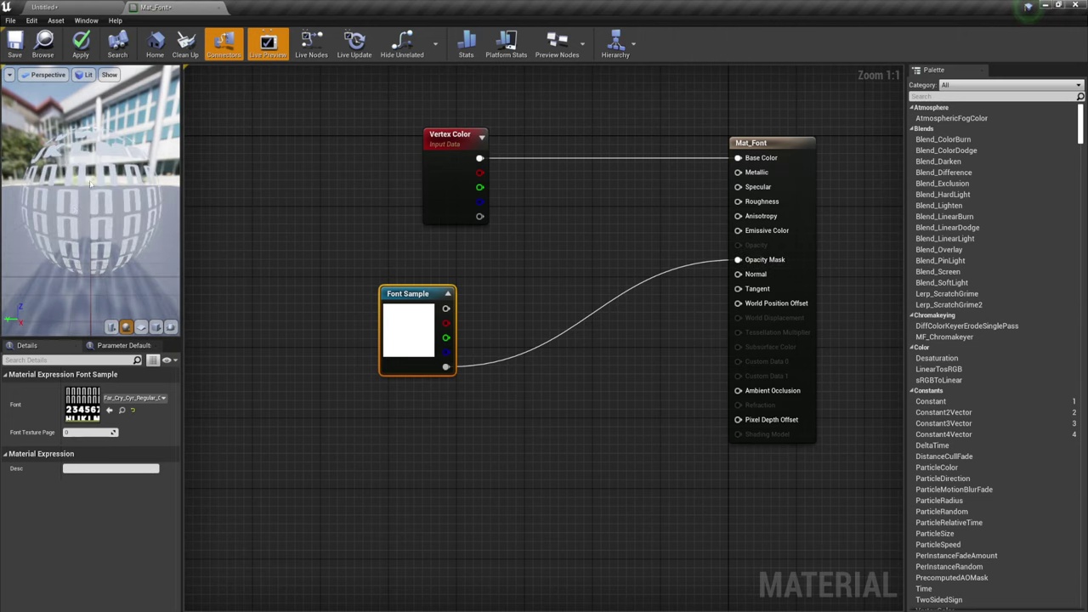
- Insert a Multiply node on the Opacity Mask wire
{"action": "left_click_drag", "start_coordinate": [90, 183], "coordinate": [34, 187]}
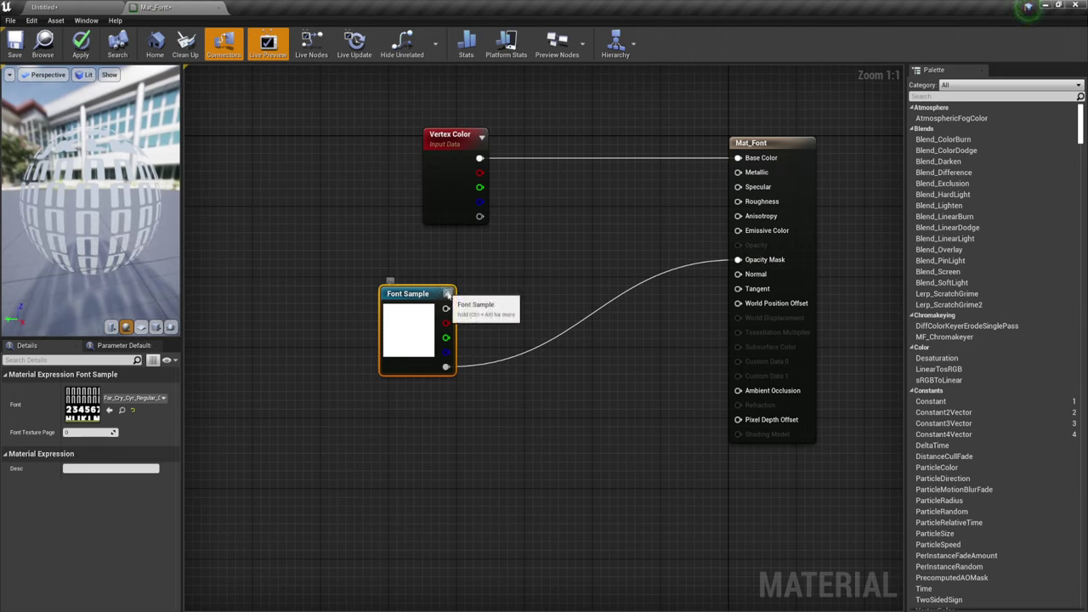
{"action": "right_click_drag", "start_coordinate": [583, 345], "coordinate": [553, 335]}
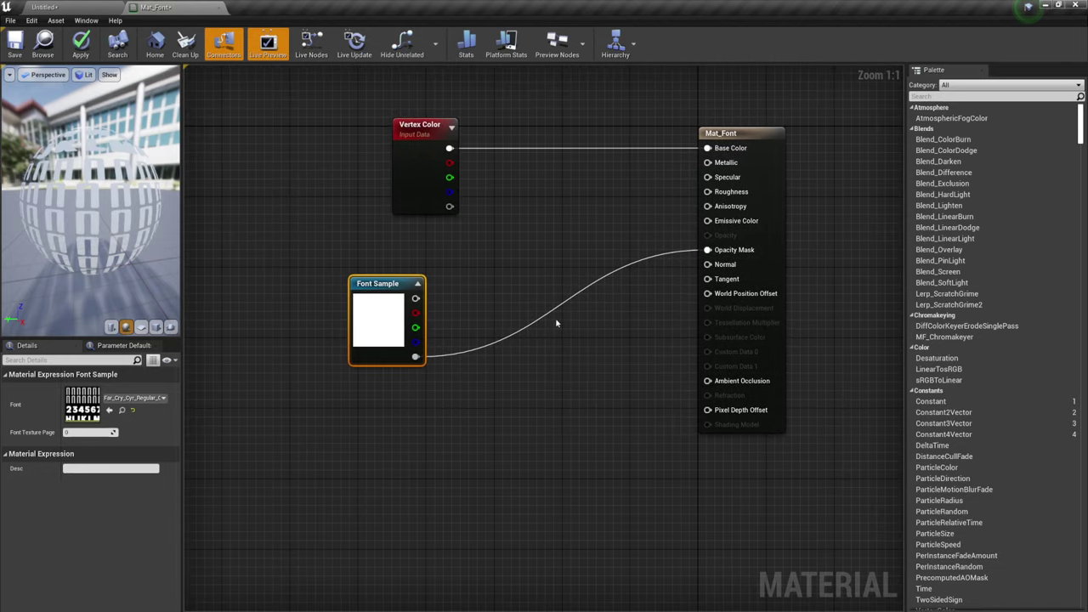
{"action": "left_click", "coordinate": [612, 265]}
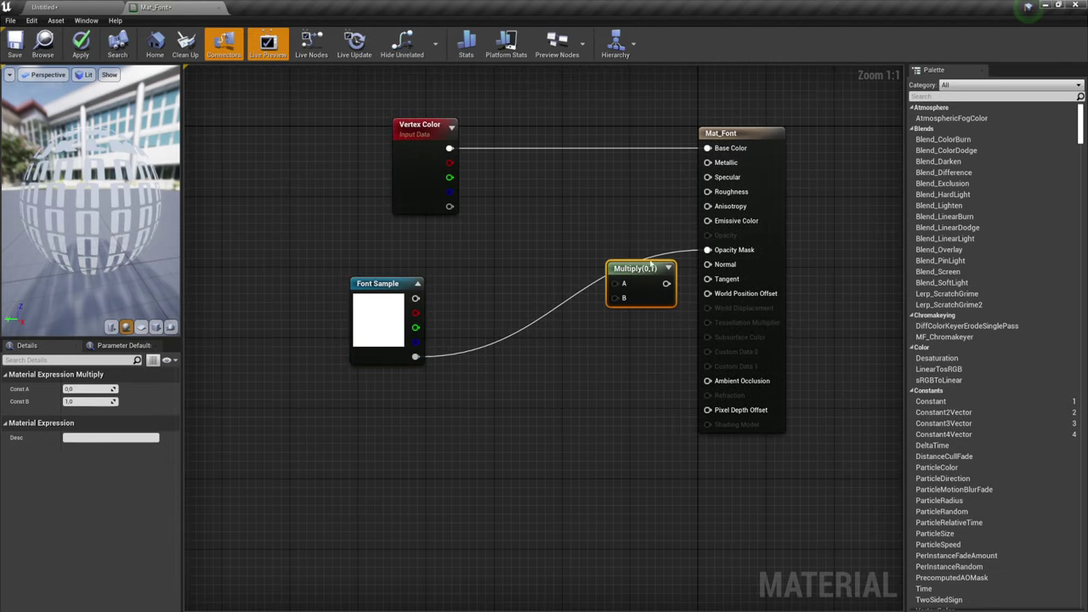
{"action": "mouse_move", "coordinate": [651, 264]}
{"action": "left_mouse_down"}
{"action": "mouse_move", "coordinate": [631, 269]}
{"action": "mouse_move", "coordinate": [707, 249]}
{"action": "left_mouse_up"}
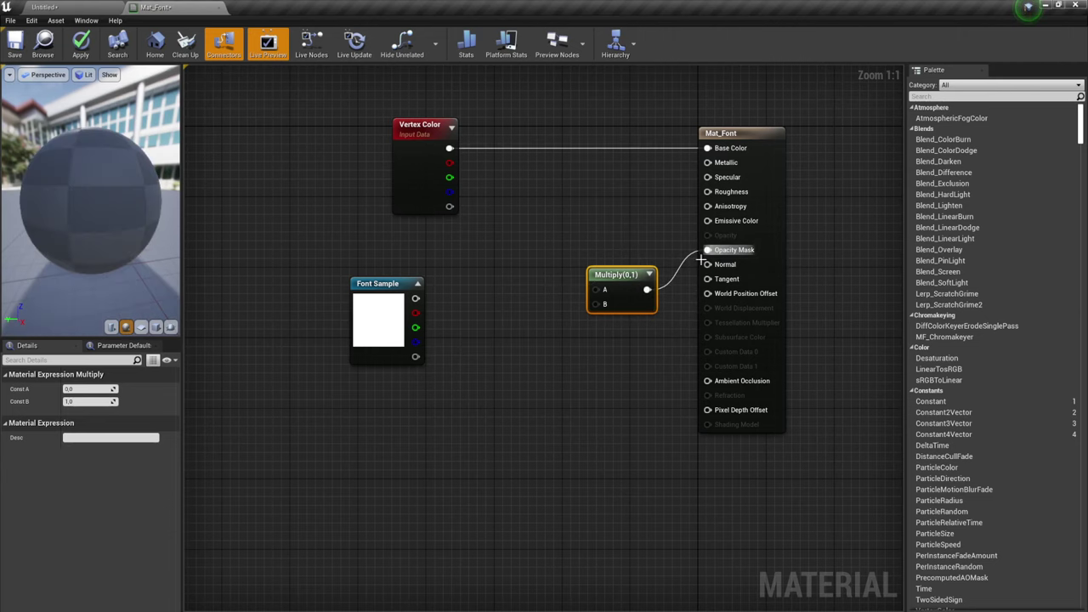
- Add a scalar parameter named Opacity, default 1, wired into Multiply B
{"action": "left_click", "coordinate": [520, 331]}
{"action": "type", "text": "Opasi"}
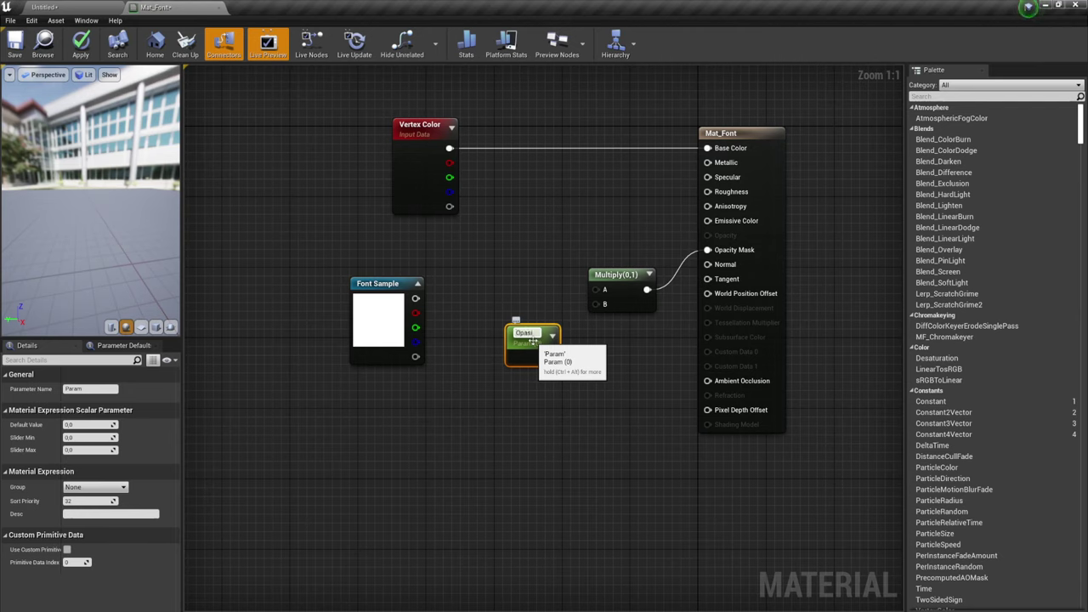
{"action": "type", "text": "ty"}
{"action": "key", "text": "Return"}
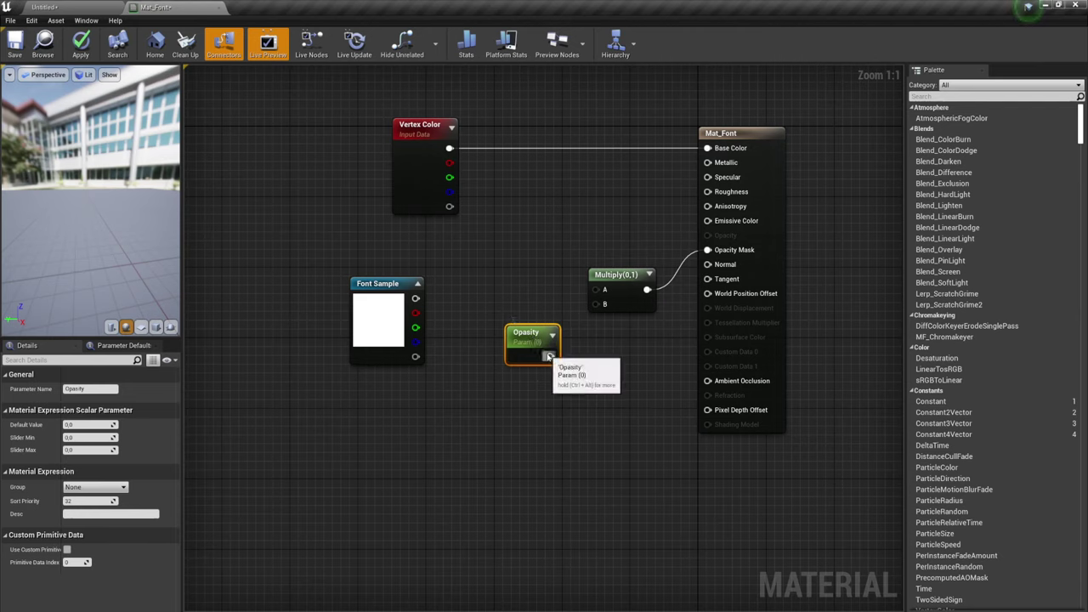
{"action": "left_click", "coordinate": [89, 424]}
{"action": "type", "text": "1"}
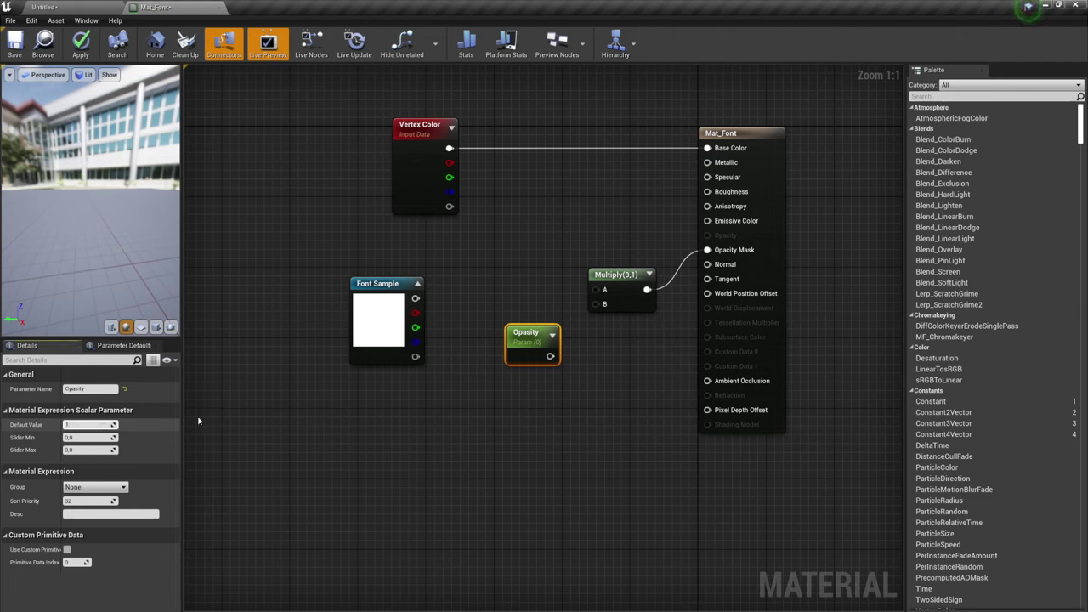
{"action": "mouse_move", "coordinate": [550, 356]}
{"action": "left_mouse_down"}
{"action": "mouse_move", "coordinate": [607, 308]}
{"action": "mouse_move", "coordinate": [551, 357]}
{"action": "left_mouse_up"}
{"action": "key", "text": "Escape"}
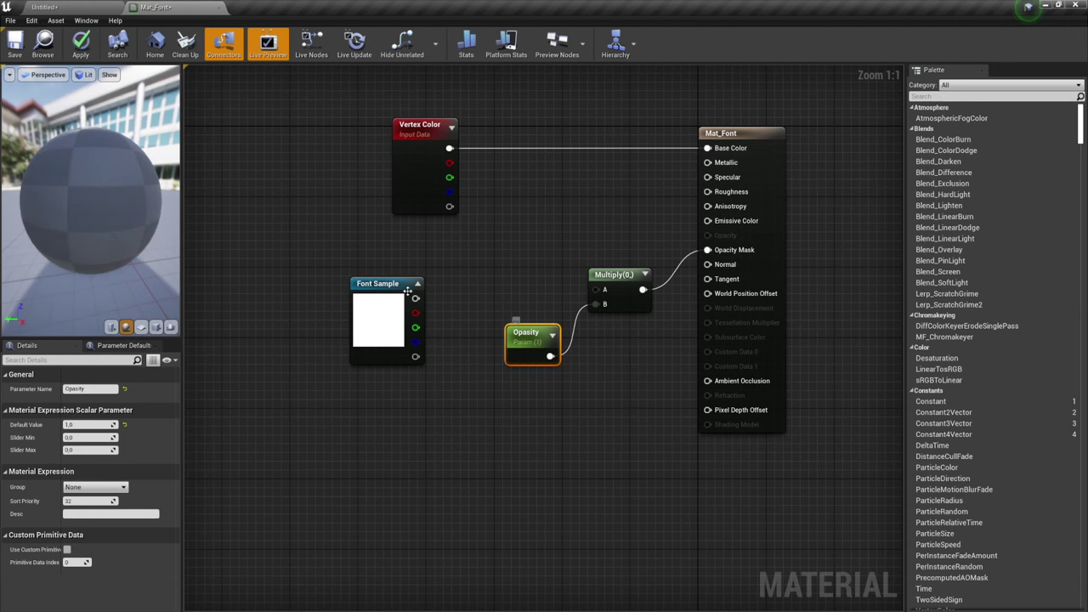
{"action": "left_click_drag", "start_coordinate": [378, 284], "coordinate": [344, 267]}
{"action": "right_click_drag", "start_coordinate": [454, 341], "coordinate": [527, 327]}
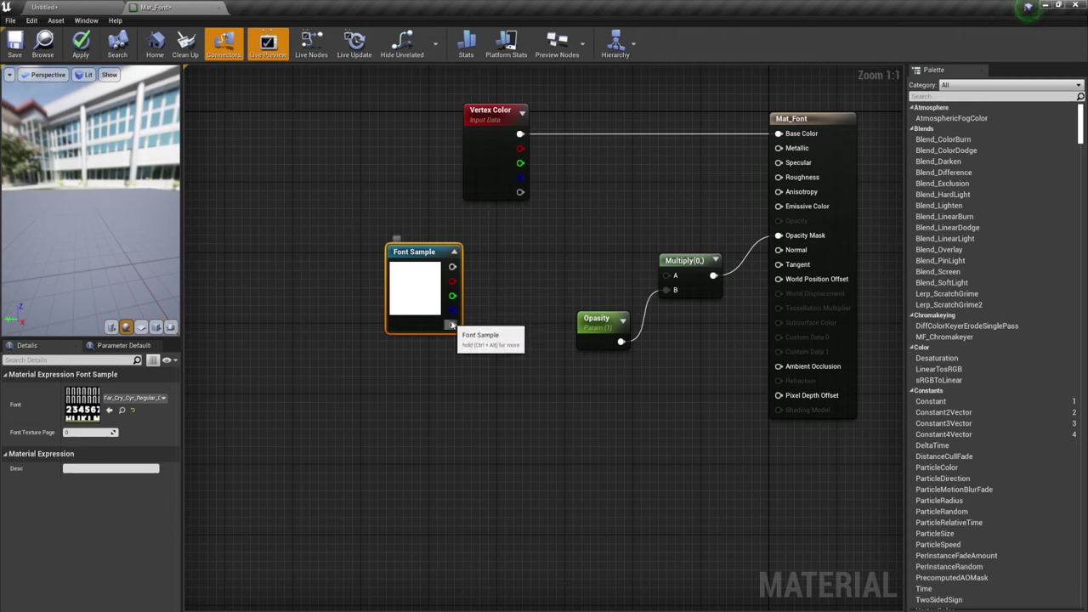
- Add a Lerp node fed from the Font Sample alpha
{"action": "left_click_drag", "start_coordinate": [452, 325], "coordinate": [542, 273]}
{"action": "type", "text": "lerp"}
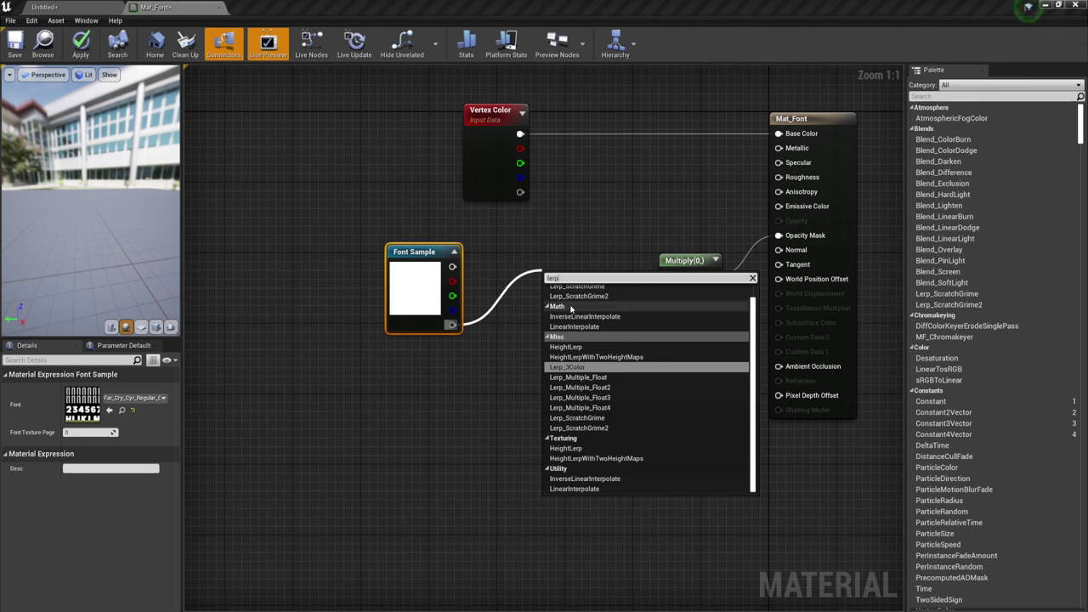
{"action": "left_click", "coordinate": [574, 328]}
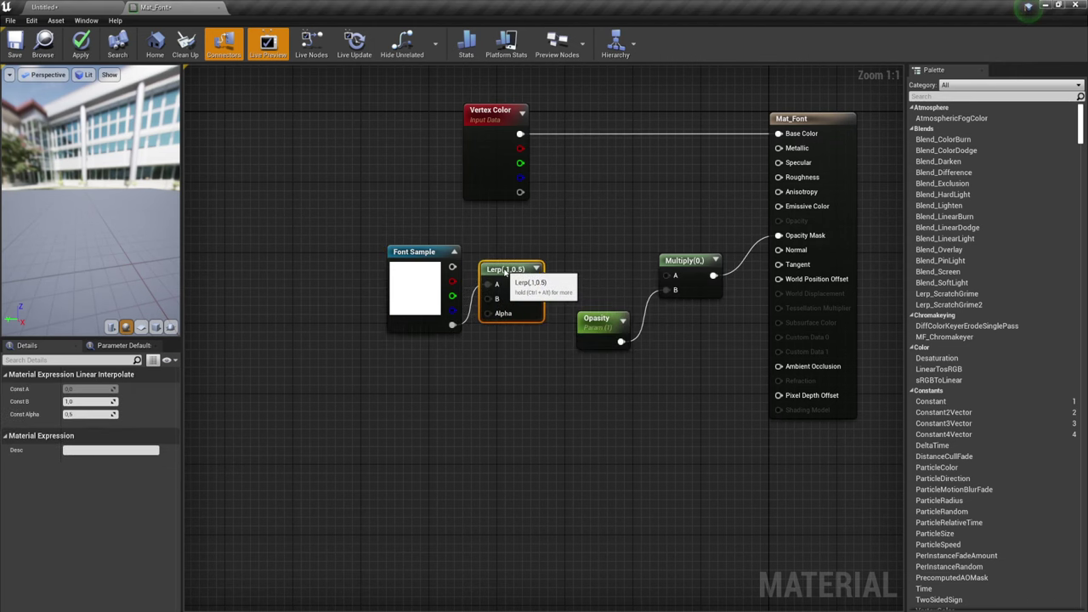
{"action": "mouse_move", "coordinate": [563, 274]}
{"action": "left_mouse_down"}
{"action": "mouse_move", "coordinate": [522, 273]}
{"action": "mouse_move", "coordinate": [505, 290]}
{"action": "left_mouse_up"}
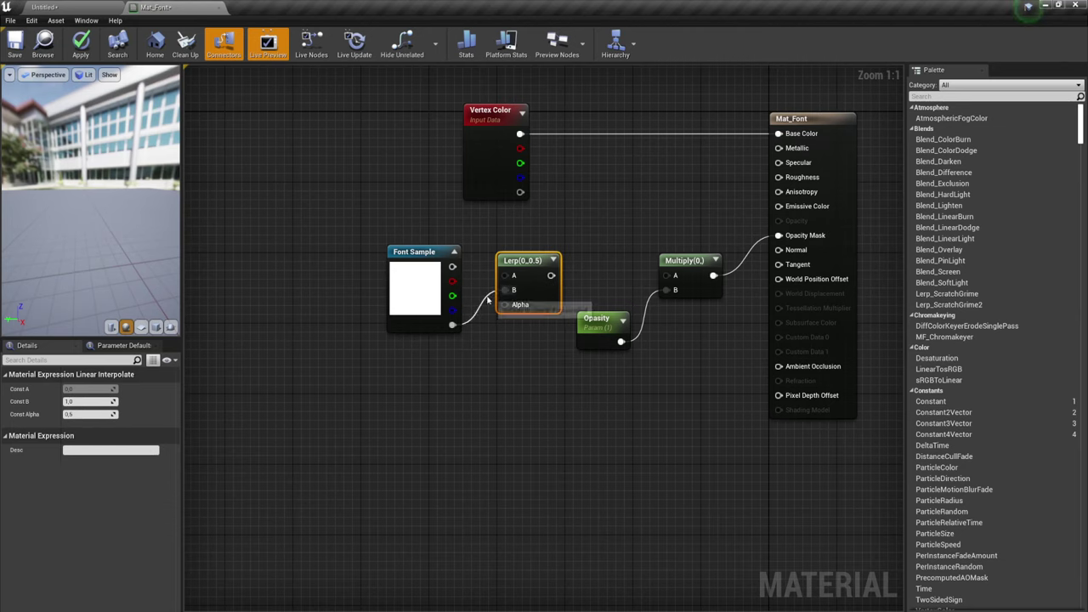
- Drive Lerp Alpha from the font alpha with Const A -90 and Const B 90, feed Multiply A, and apply
{"action": "left_click_drag", "start_coordinate": [505, 290], "coordinate": [509, 304], "text": "ctrl"}
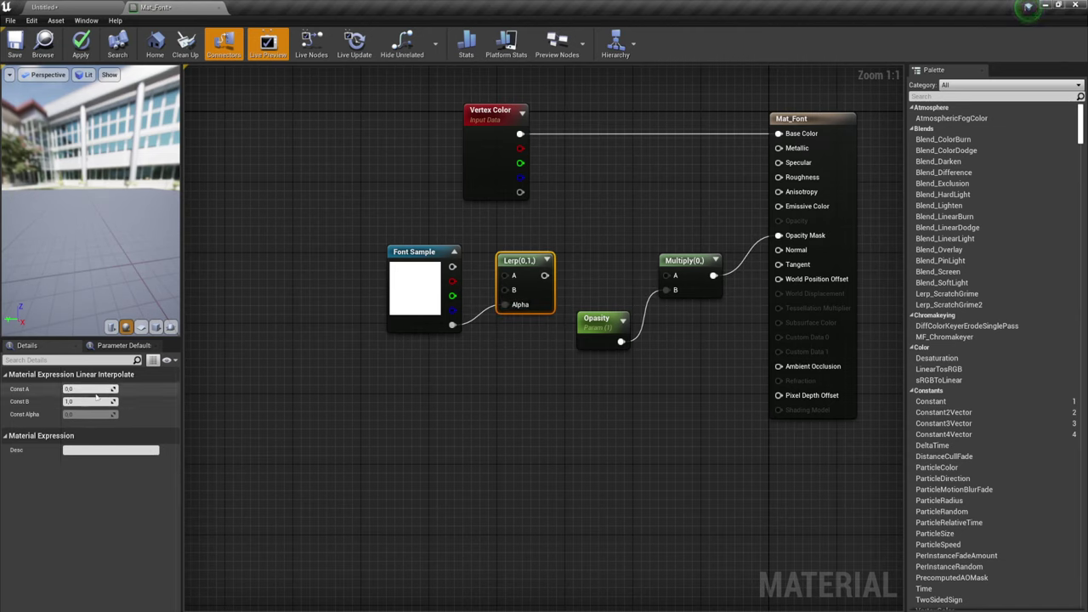
{"action": "left_click", "coordinate": [88, 388]}
{"action": "left_click", "coordinate": [85, 401]}
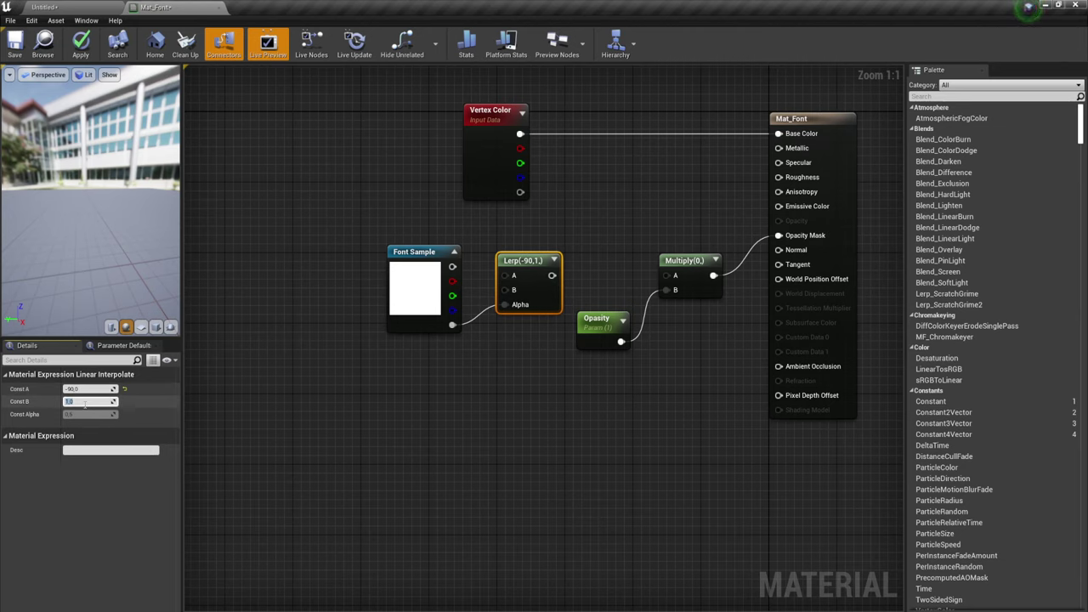
{"action": "type", "text": "90"}
{"action": "key", "text": "Return"}
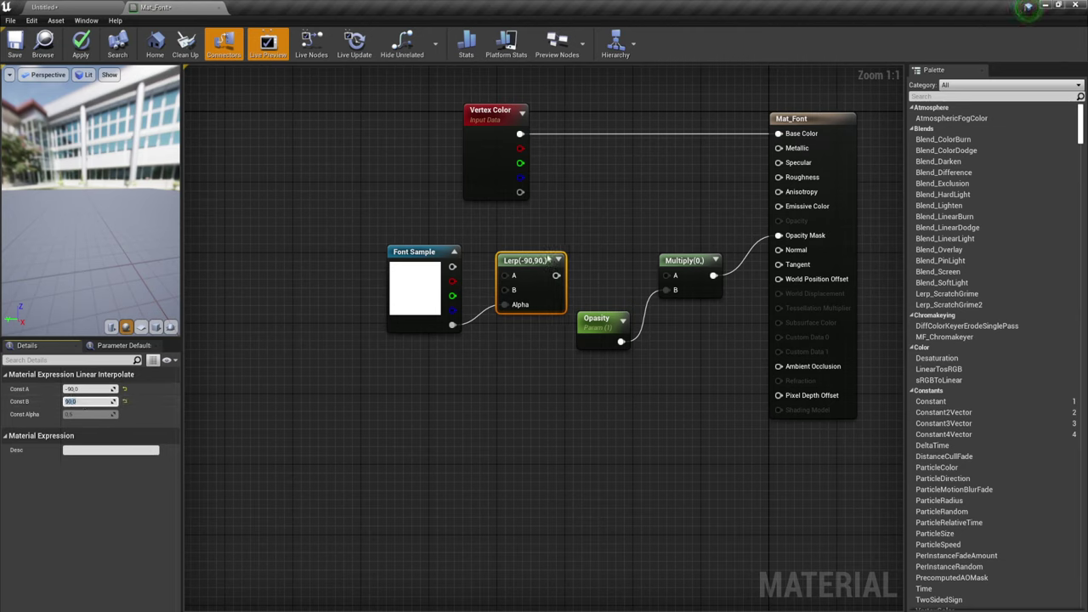
{"action": "left_click_drag", "start_coordinate": [555, 275], "coordinate": [667, 275]}
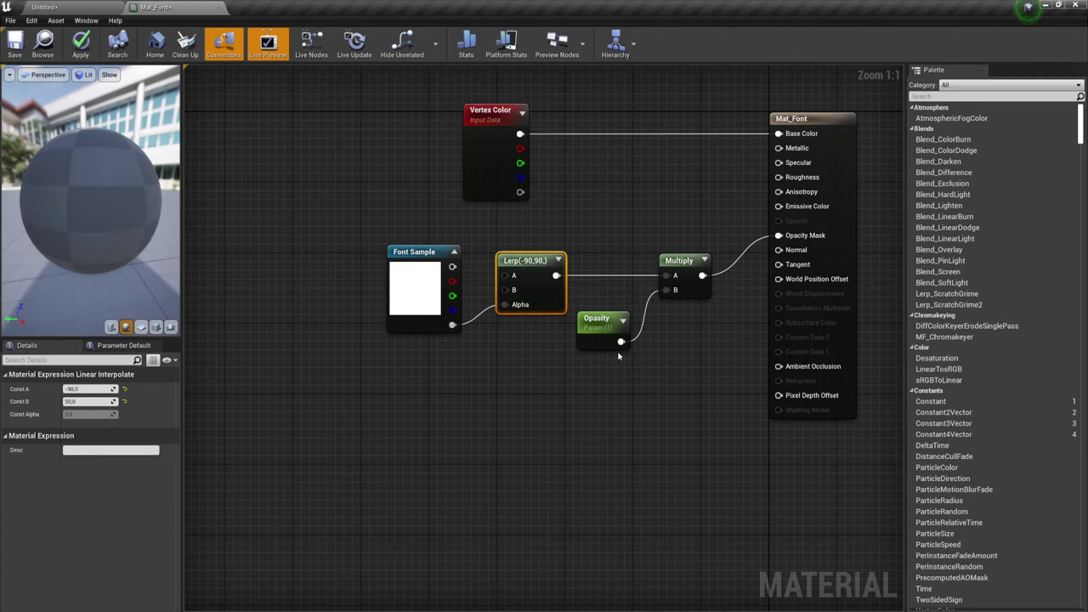
{"action": "left_click", "coordinate": [77, 60]}
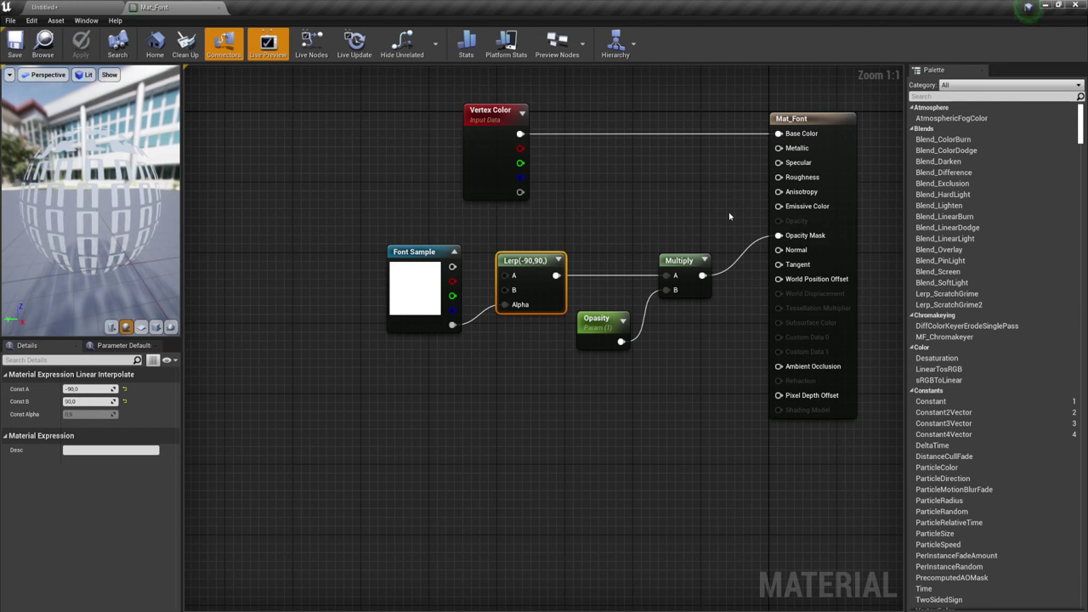
- Rearrange the Vertex Color and Font Sample nodes, keeping Vertex Color on Base Color
{"action": "right_click_drag", "start_coordinate": [729, 216], "coordinate": [658, 273]}
{"action": "mouse_move", "coordinate": [401, 194]}
{"action": "left_mouse_down"}
{"action": "mouse_move", "coordinate": [366, 143]}
{"action": "mouse_move", "coordinate": [327, 155]}
{"action": "left_mouse_up"}
{"action": "mouse_move", "coordinate": [342, 323]}
{"action": "left_mouse_down"}
{"action": "mouse_move", "coordinate": [348, 245]}
{"action": "mouse_move", "coordinate": [707, 191]}
{"action": "left_mouse_up"}
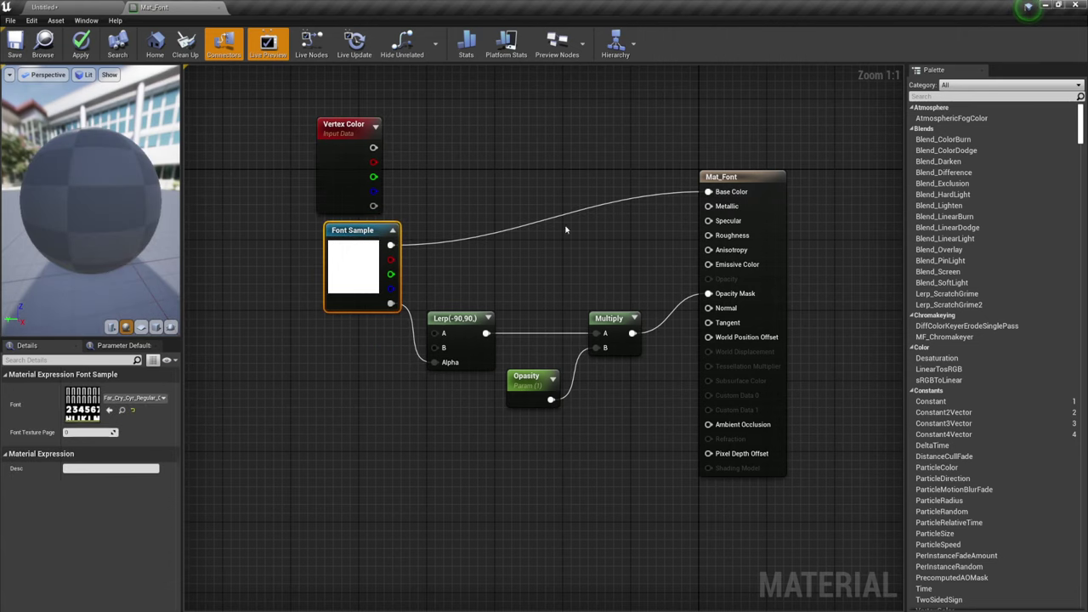
{"action": "left_click_drag", "start_coordinate": [83, 168], "coordinate": [119, 170]}
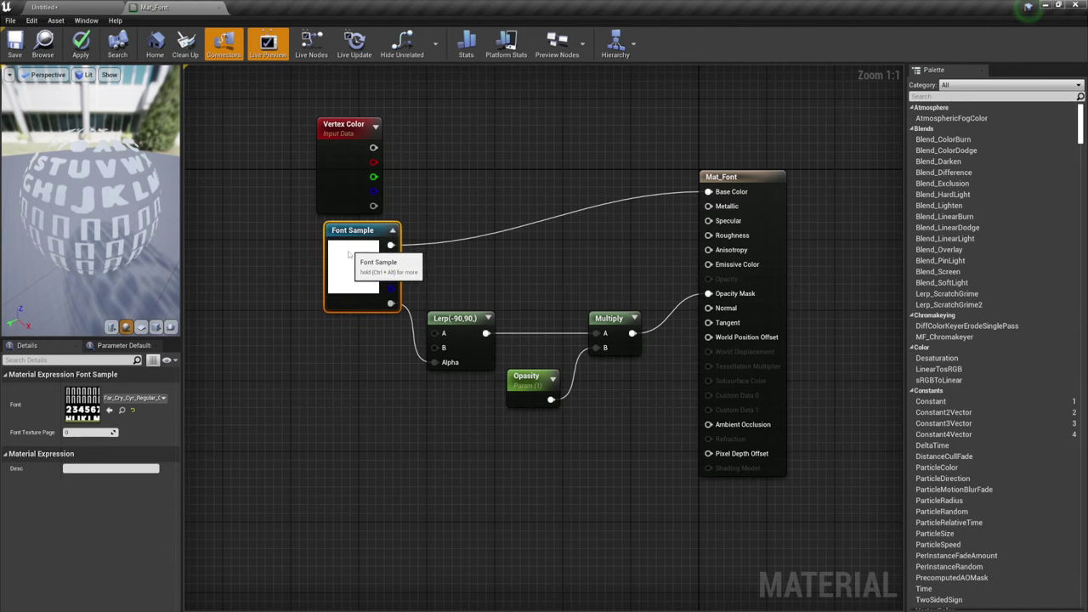
{"action": "left_click_drag", "start_coordinate": [379, 231], "coordinate": [370, 231]}
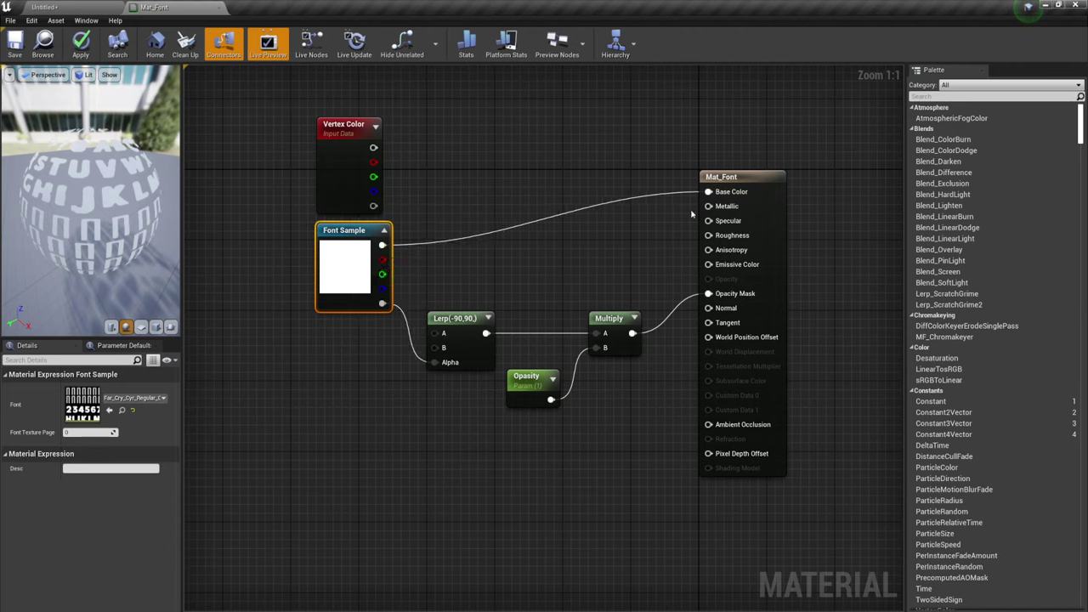
{"action": "left_click_drag", "start_coordinate": [503, 157], "coordinate": [651, 245]}
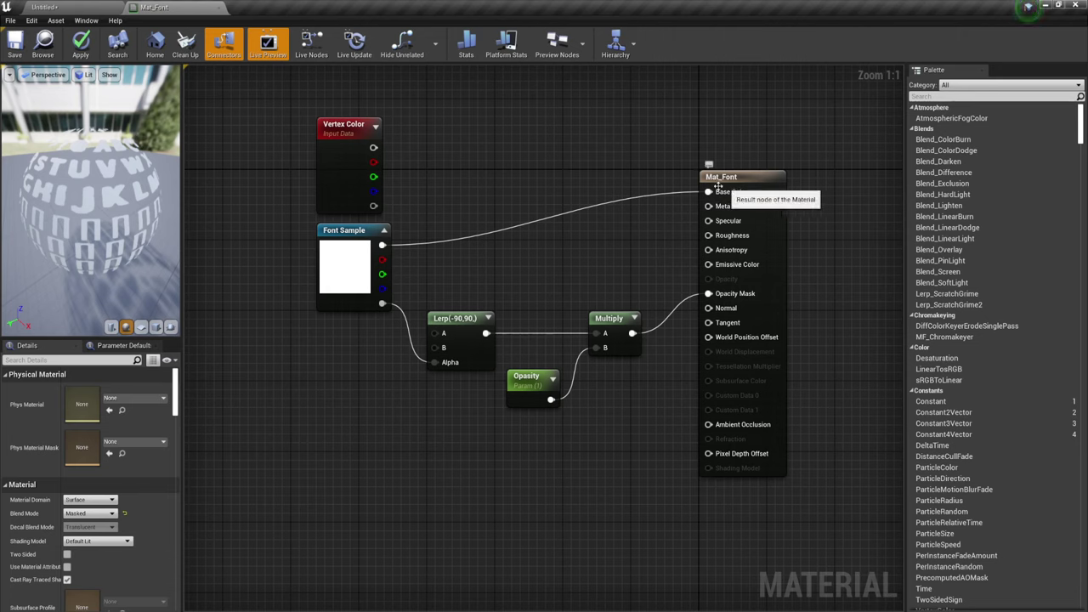
{"action": "left_click_drag", "start_coordinate": [352, 245], "coordinate": [325, 308]}
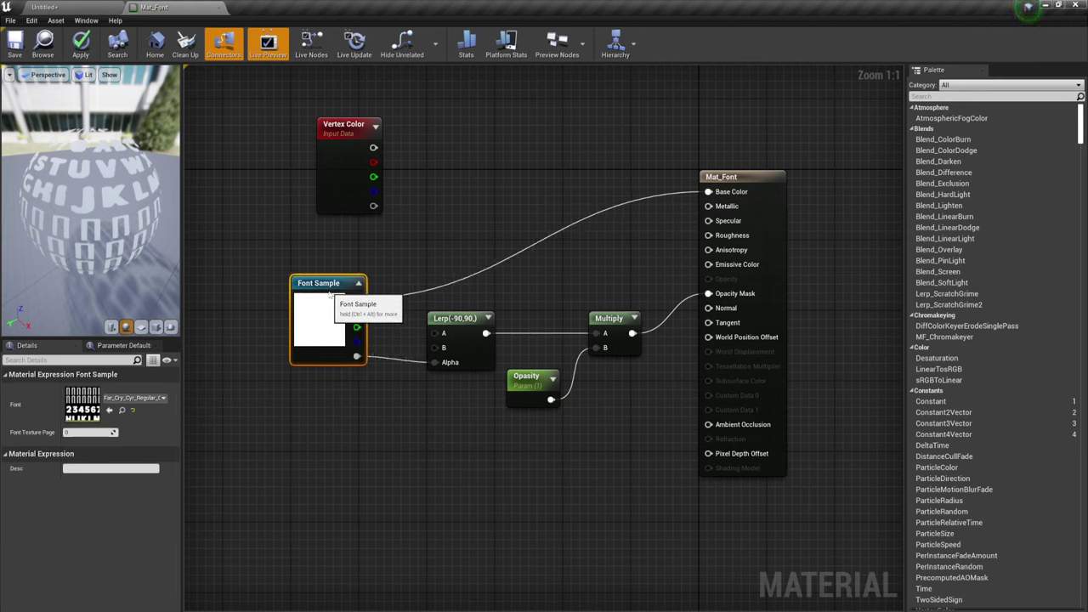
{"action": "left_click_drag", "start_coordinate": [373, 147], "coordinate": [708, 191]}
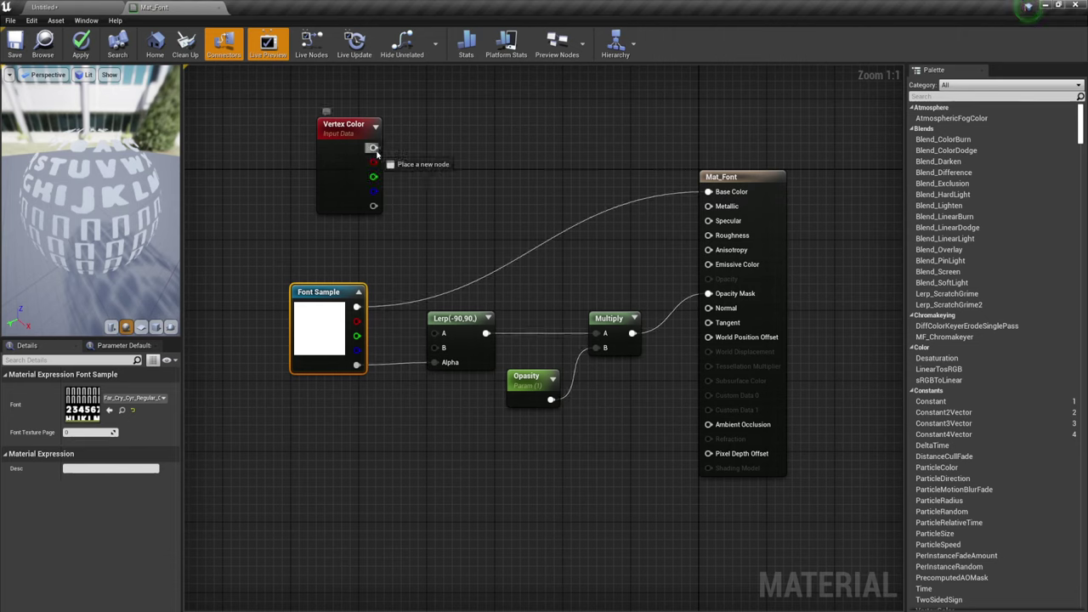
{"action": "left_click_drag", "start_coordinate": [360, 135], "coordinate": [341, 177]}
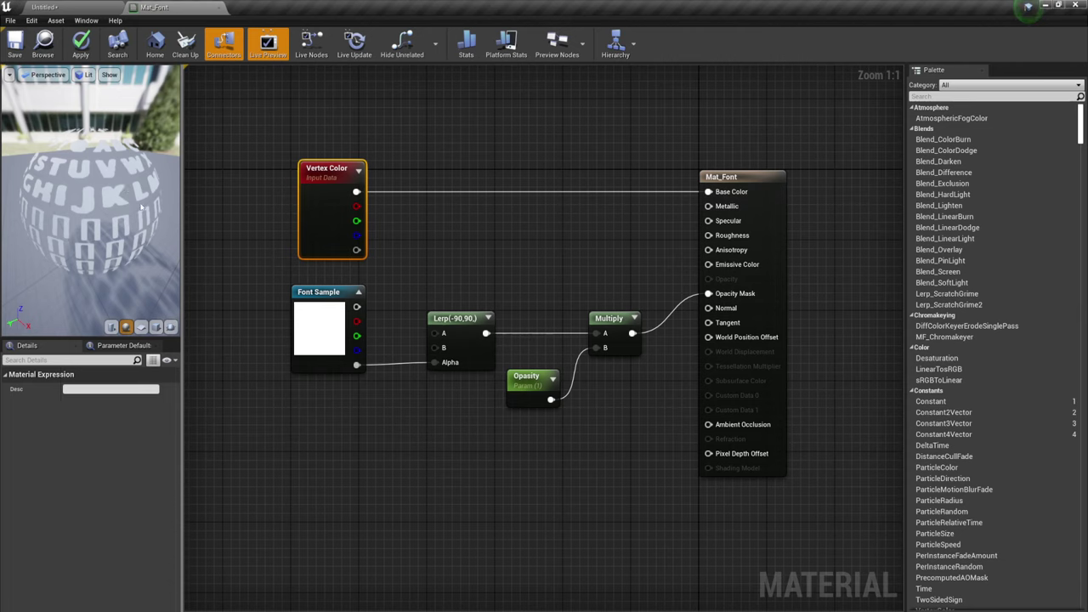
- Apply Mat_Font and return to the Untitled level
{"action": "left_click", "coordinate": [80, 43]}
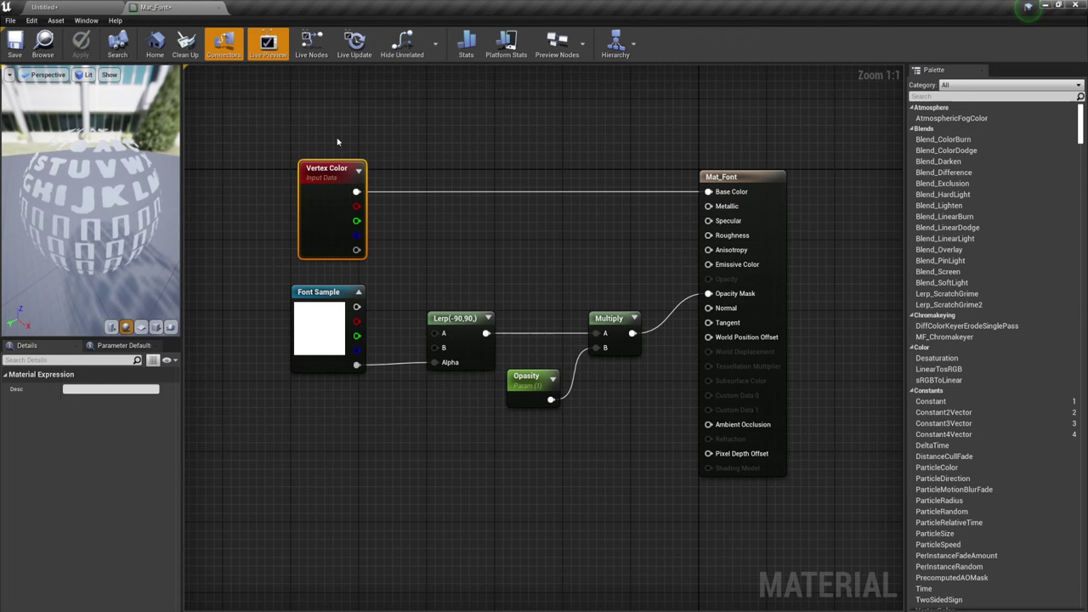
{"action": "left_click", "coordinate": [14, 42]}
{"action": "left_click", "coordinate": [77, 8]}
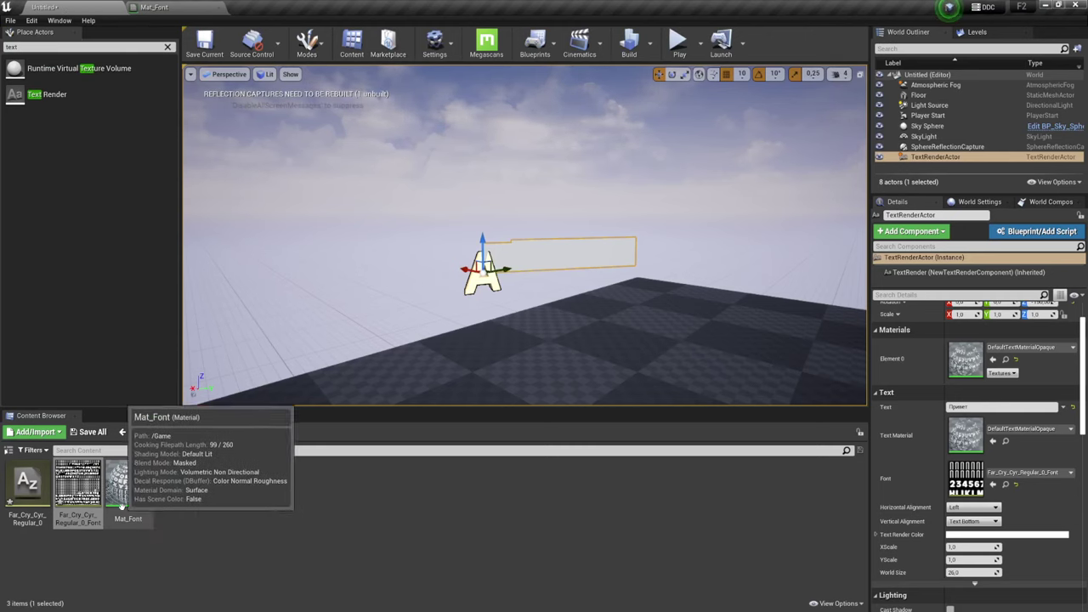
- Set the Text Material to Mat_Font so ПРИВЕТ appears in the viewport
{"action": "left_click", "coordinate": [132, 486]}
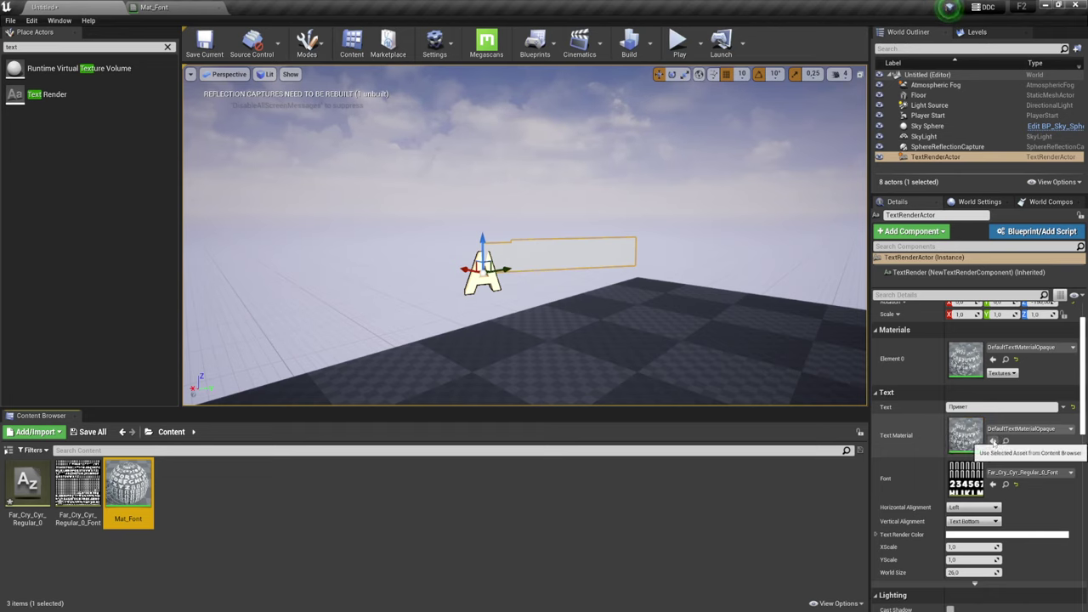
{"action": "left_click", "coordinate": [992, 442]}
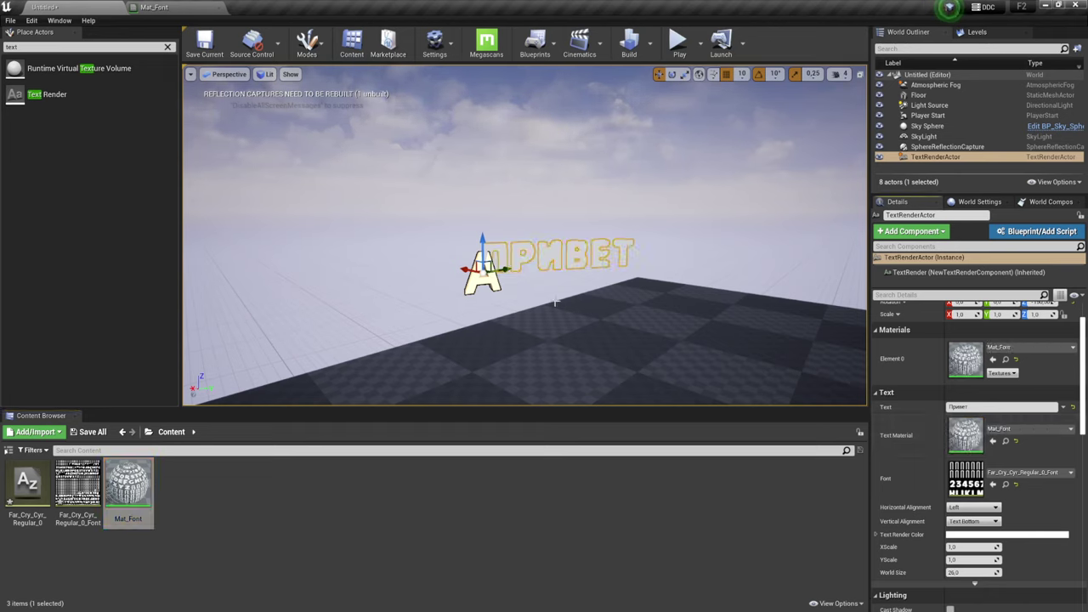
{"action": "mouse_move", "coordinate": [594, 303]}
{"action": "left_mouse_down"}
{"action": "mouse_move", "coordinate": [578, 272]}
{"action": "mouse_move", "coordinate": [569, 280]}
{"action": "left_mouse_up"}
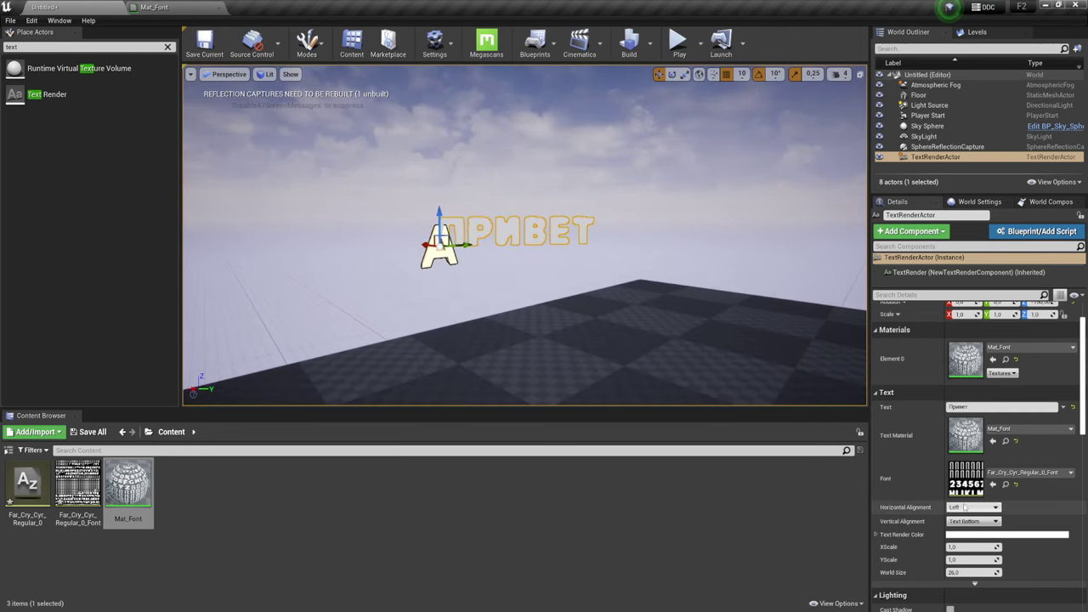
- Colour the text red, then wire Font Sample into Mat_Font's Base Color
{"action": "left_click", "coordinate": [1012, 535]}
{"action": "mouse_move", "coordinate": [827, 382]}
{"action": "left_mouse_down"}
{"action": "mouse_move", "coordinate": [881, 367]}
{"action": "mouse_move", "coordinate": [892, 410]}
{"action": "left_mouse_up"}
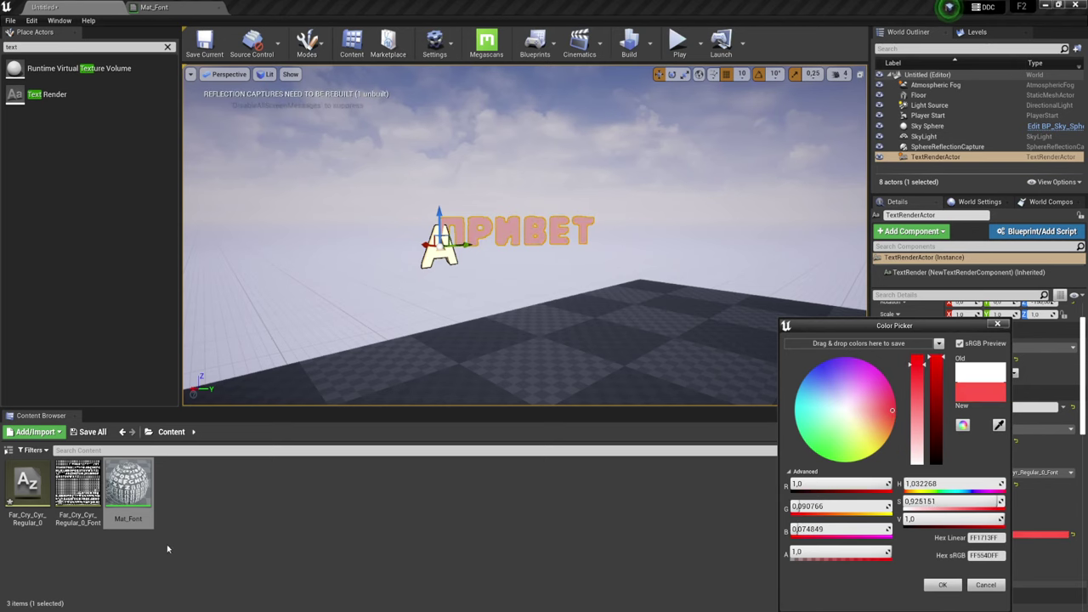
{"action": "left_click", "coordinate": [958, 585]}
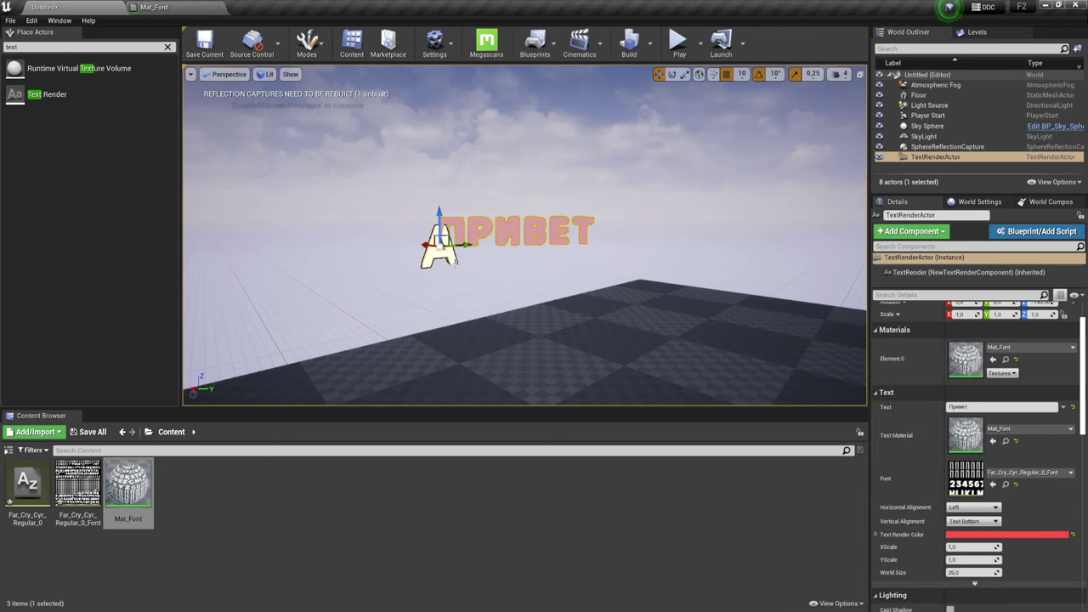
{"action": "double_click", "coordinate": [145, 475]}
{"action": "mouse_move", "coordinate": [357, 306]}
{"action": "left_mouse_down"}
{"action": "mouse_move", "coordinate": [742, 190]}
{"action": "mouse_move", "coordinate": [730, 191]}
{"action": "left_mouse_up"}
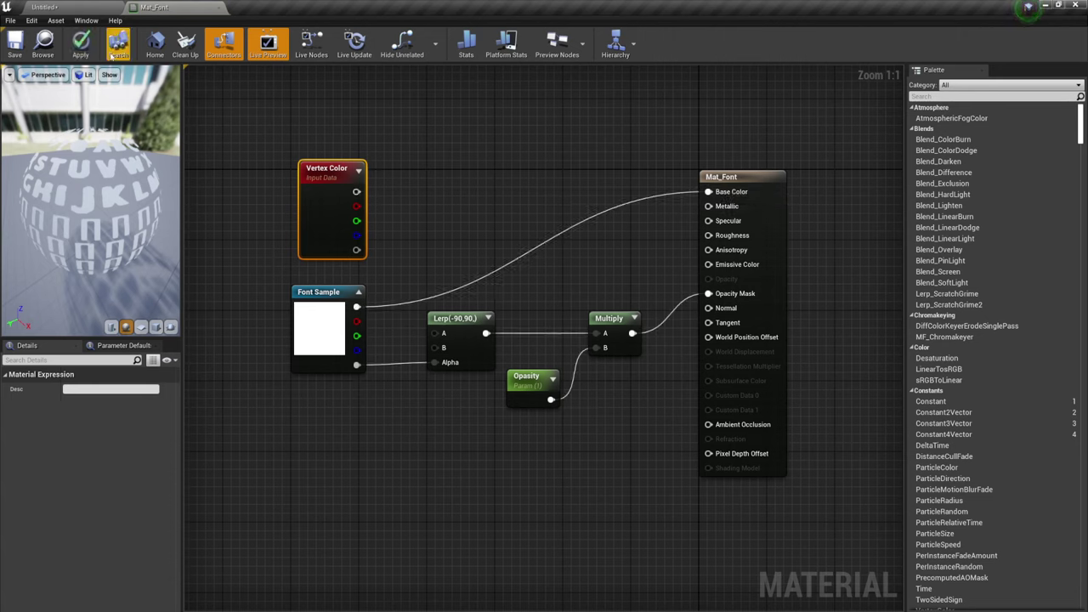
- Apply Mat_Font, check the pale text, try blue but cancel to keep red
{"action": "left_click", "coordinate": [81, 40]}
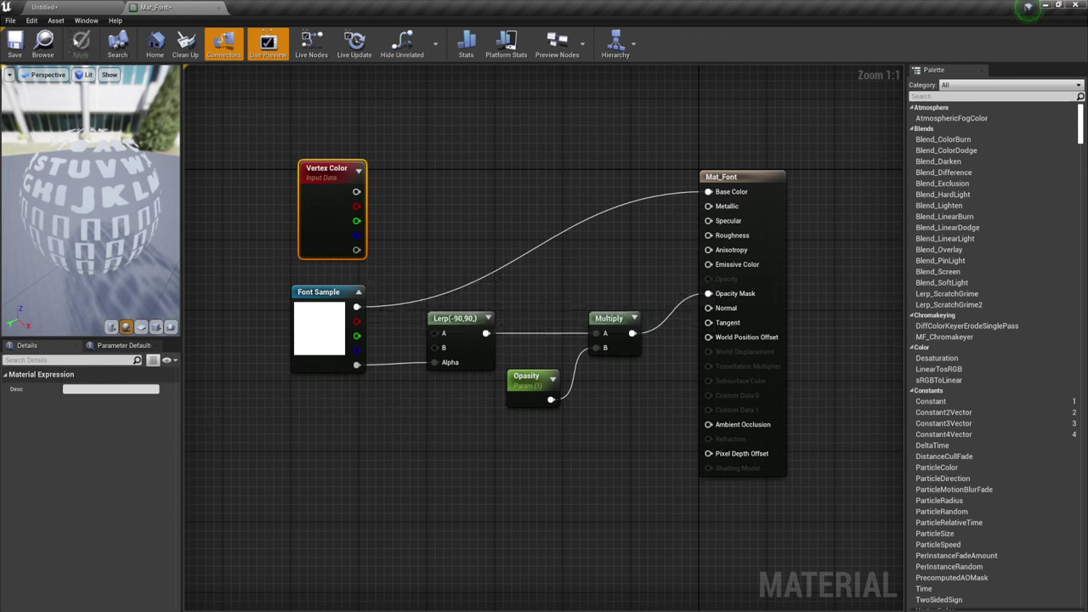
{"action": "left_click", "coordinate": [79, 5]}
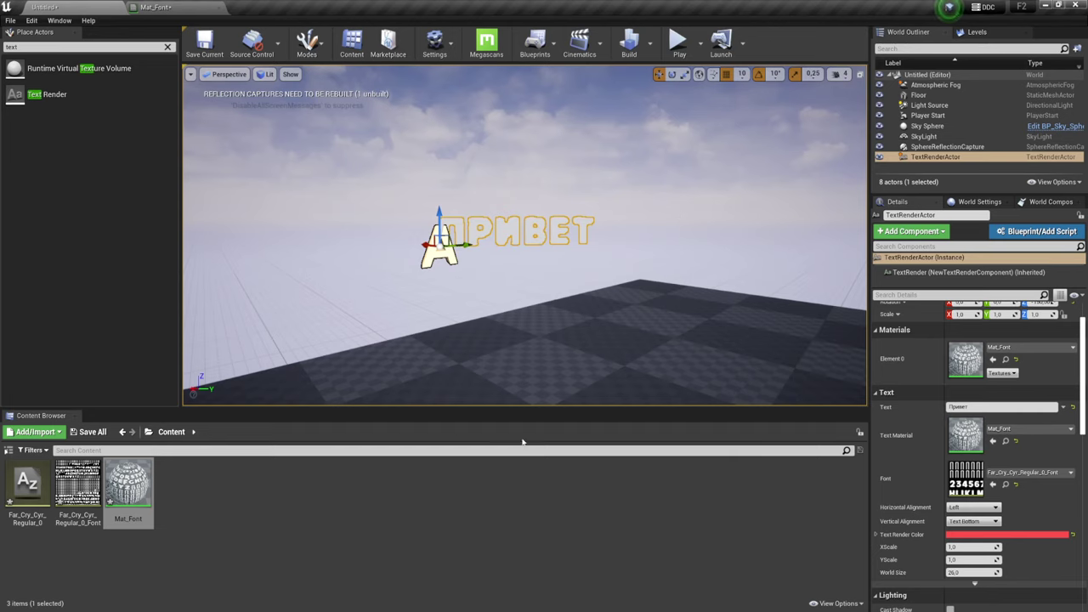
{"action": "left_click", "coordinate": [1035, 535]}
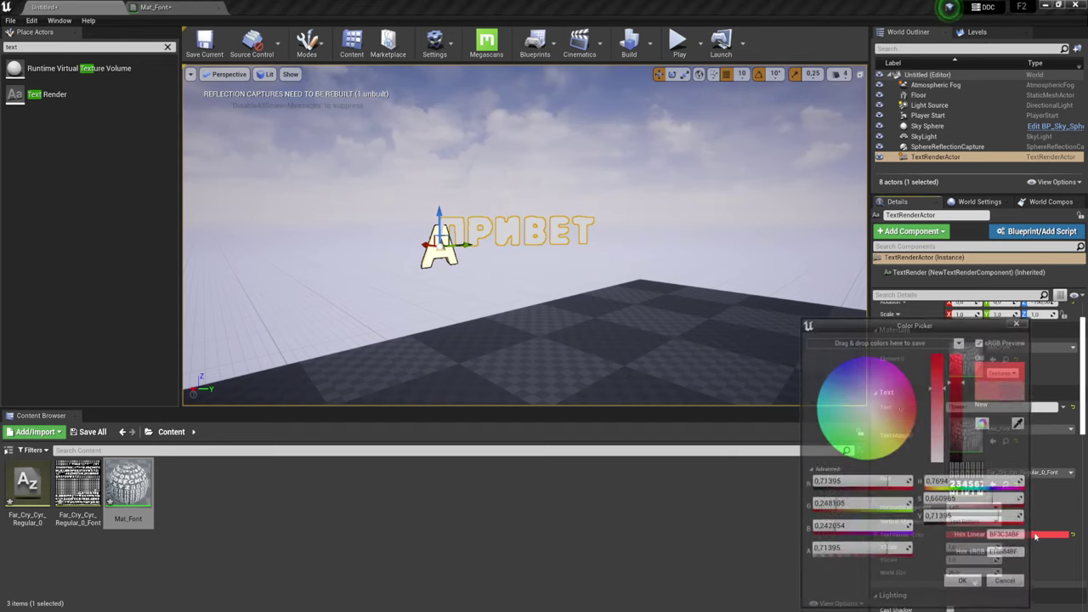
{"action": "left_click", "coordinate": [842, 363]}
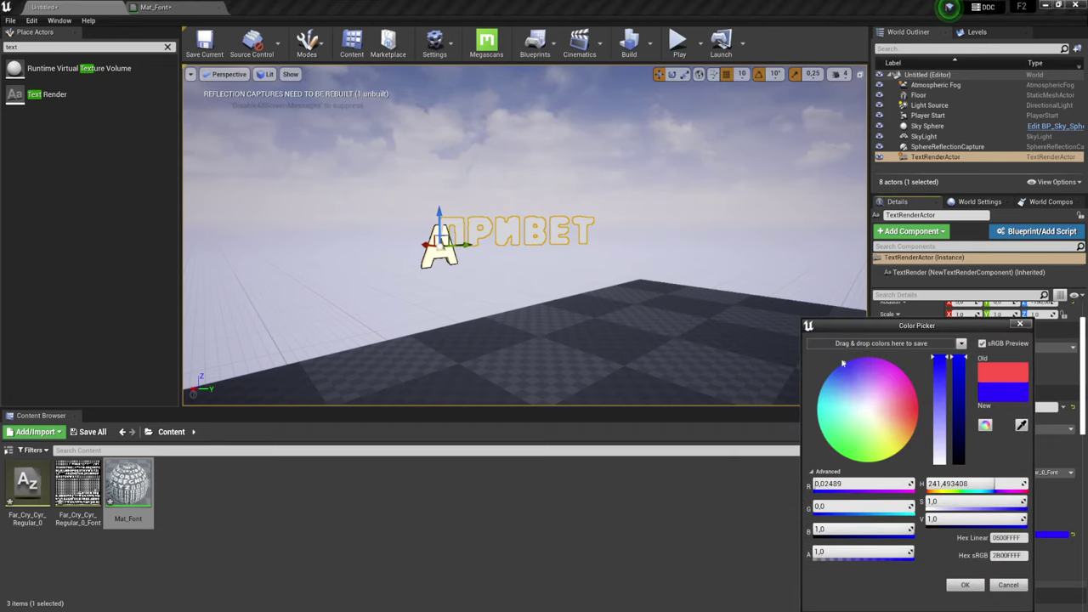
{"action": "left_click", "coordinate": [1006, 584]}
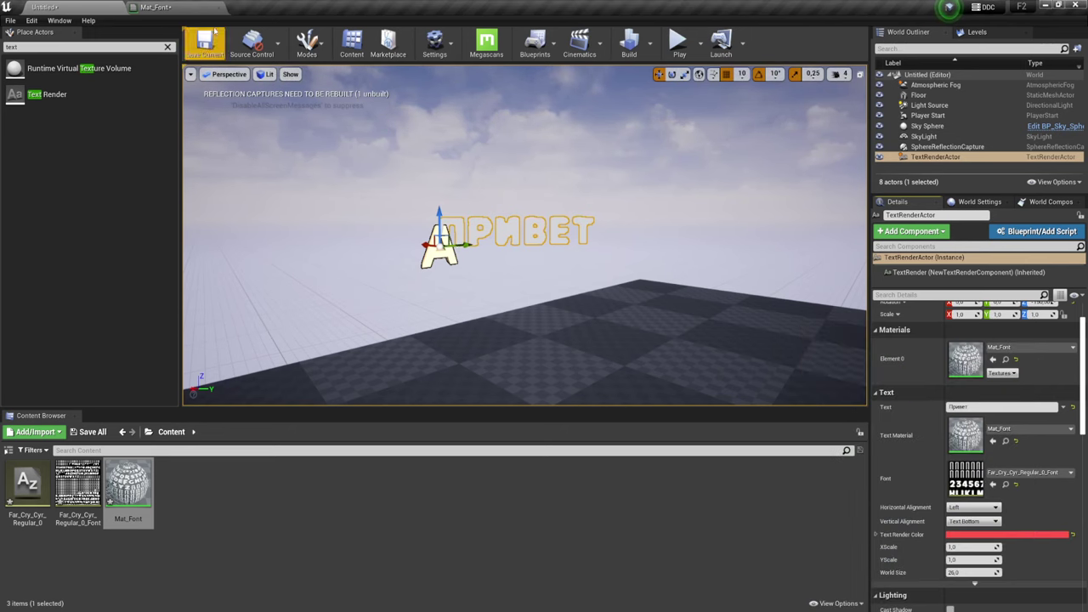
{"action": "left_click", "coordinate": [170, 7]}
- Feed Vertex Color into Base Color and test an Opasity default of 0
{"action": "left_click_drag", "start_coordinate": [356, 191], "coordinate": [708, 191]}
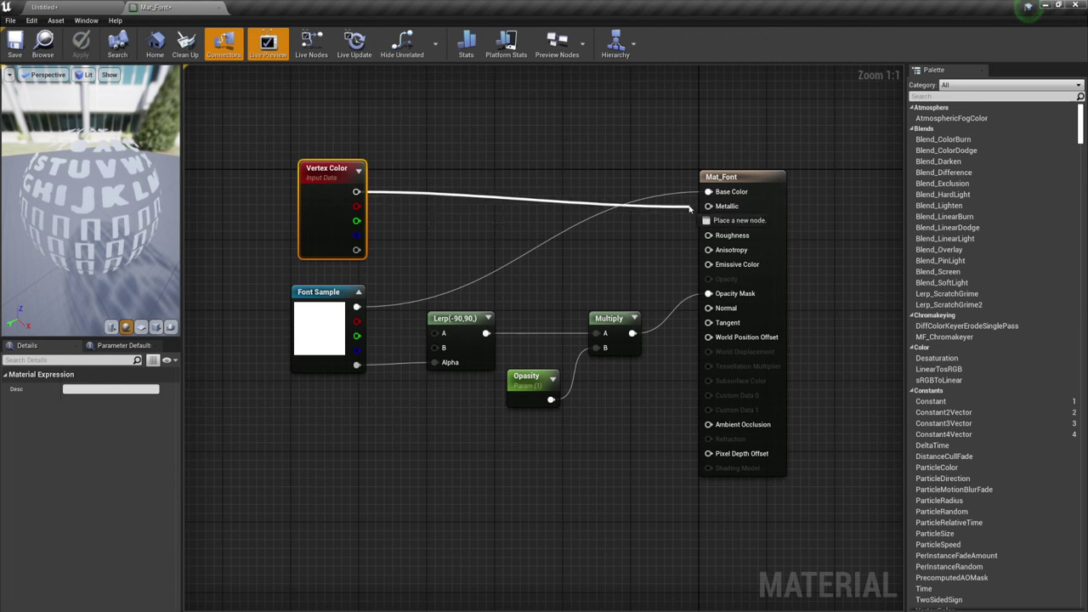
{"action": "left_click", "coordinate": [528, 397]}
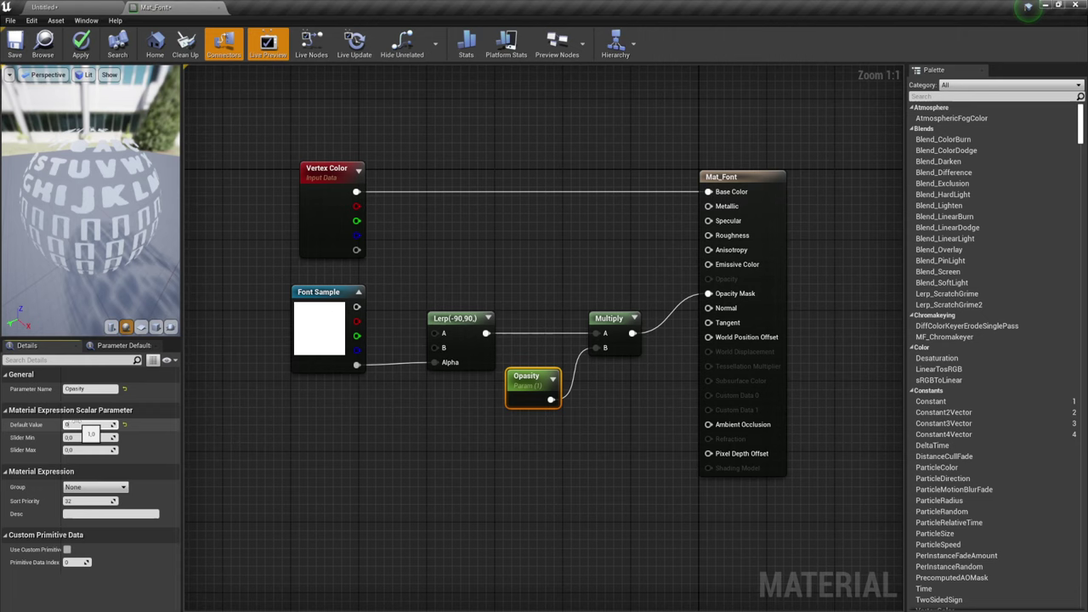
{"action": "key", "text": "Return"}
{"action": "left_click", "coordinate": [380, 428]}
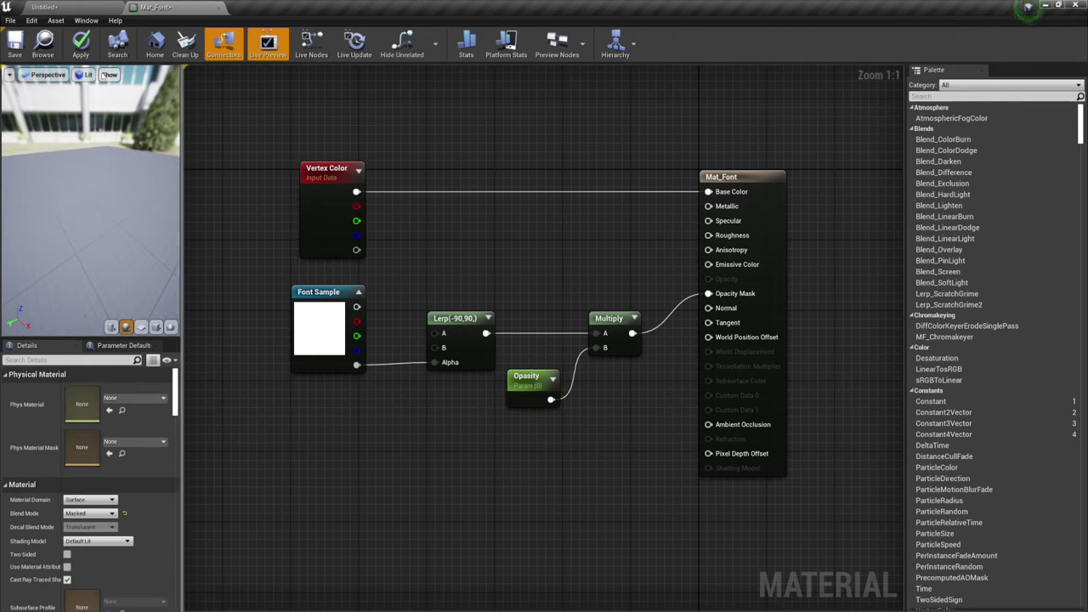
{"action": "left_click", "coordinate": [81, 43]}
{"action": "left_click", "coordinate": [44, 6]}
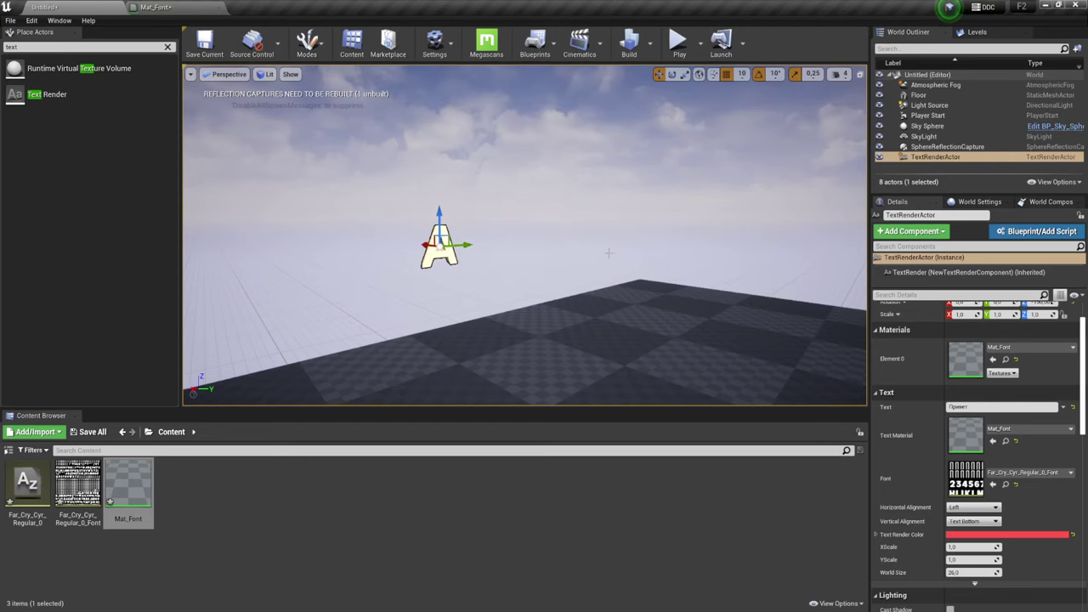
{"action": "left_click", "coordinate": [155, 7]}
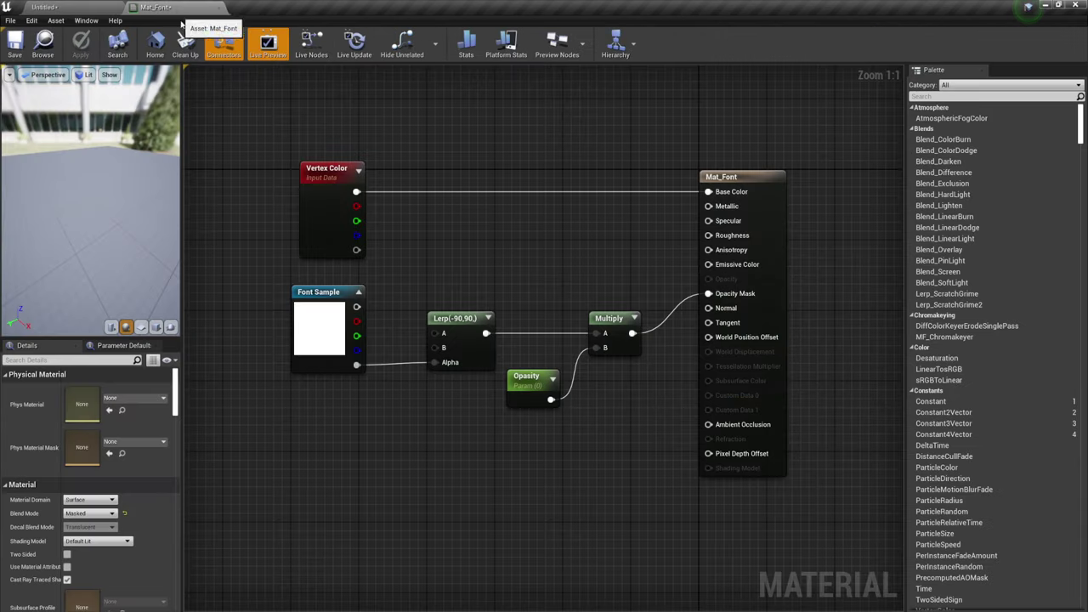
- Restore the Opasity default to 1 and apply the material
{"action": "left_click", "coordinate": [518, 400]}
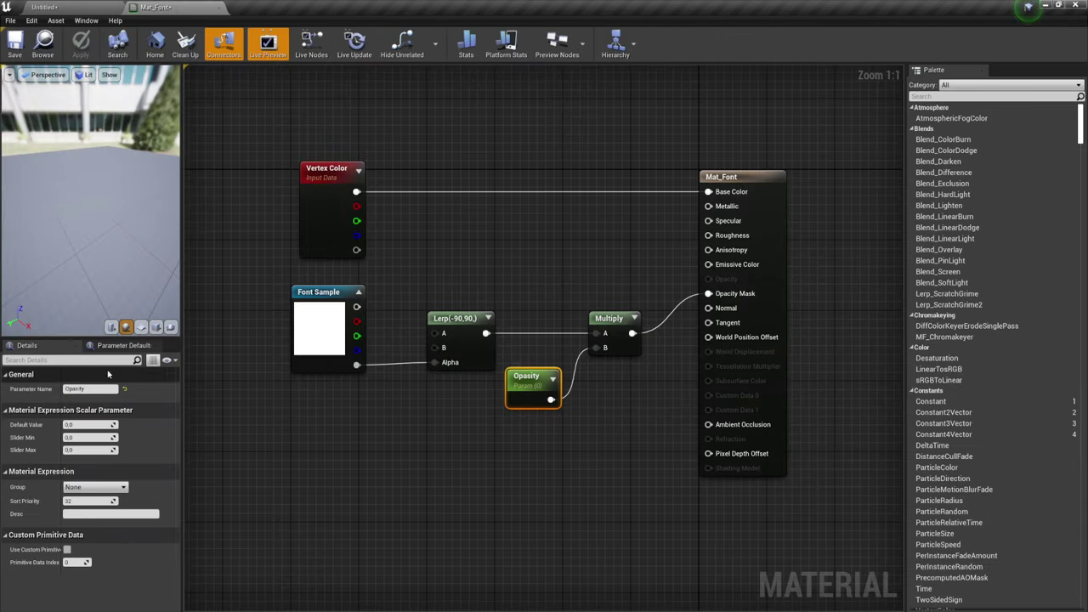
{"action": "left_click", "coordinate": [80, 424]}
{"action": "type", "text": "1"}
{"action": "key", "text": "Return"}
{"action": "left_click", "coordinate": [537, 462]}
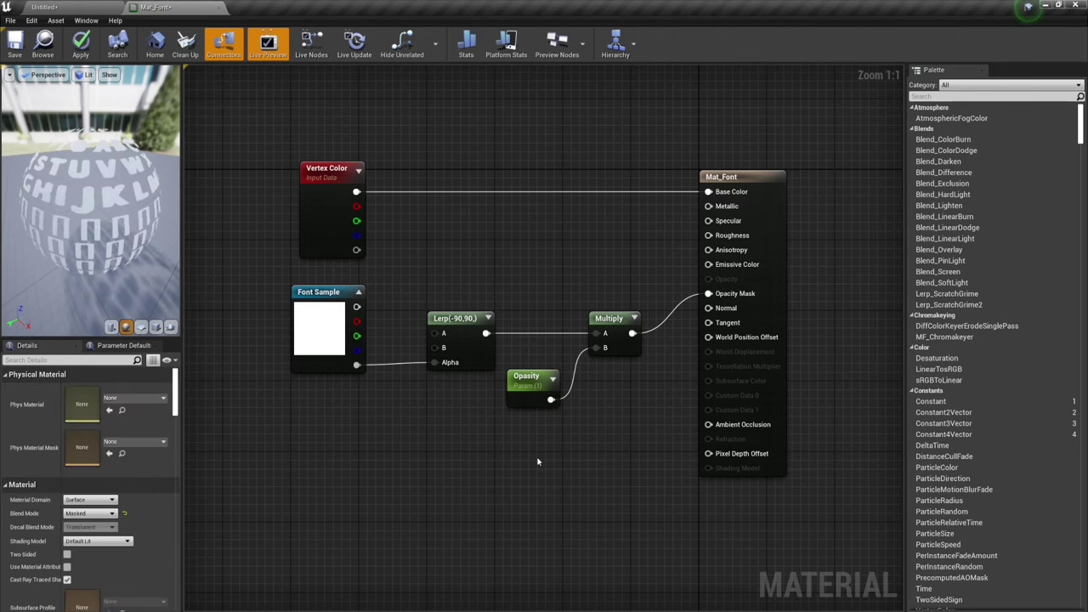
{"action": "left_click", "coordinate": [452, 352]}
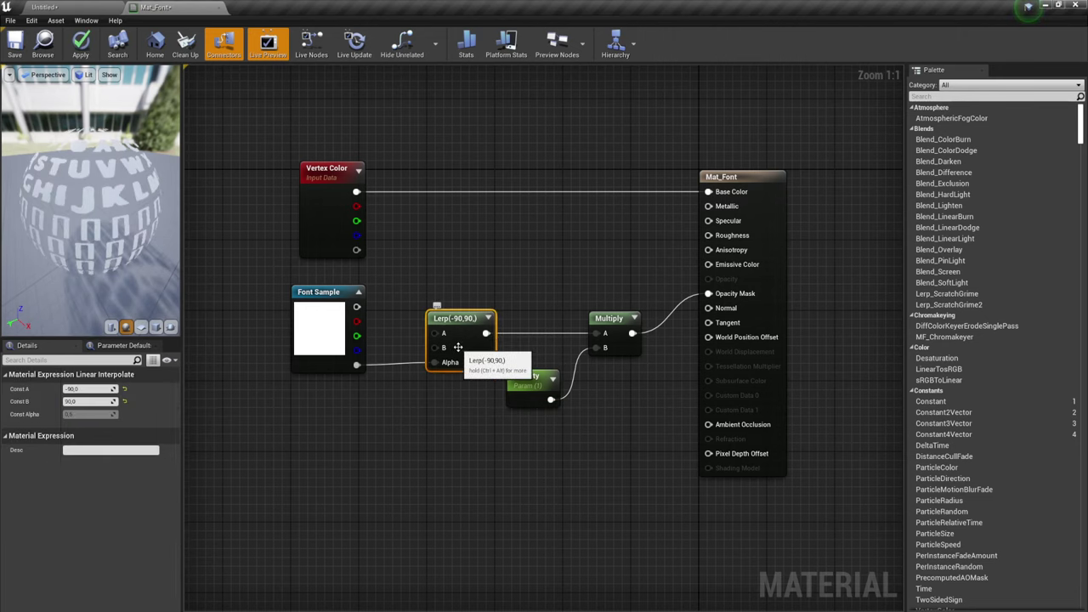
{"action": "left_click", "coordinate": [81, 47]}
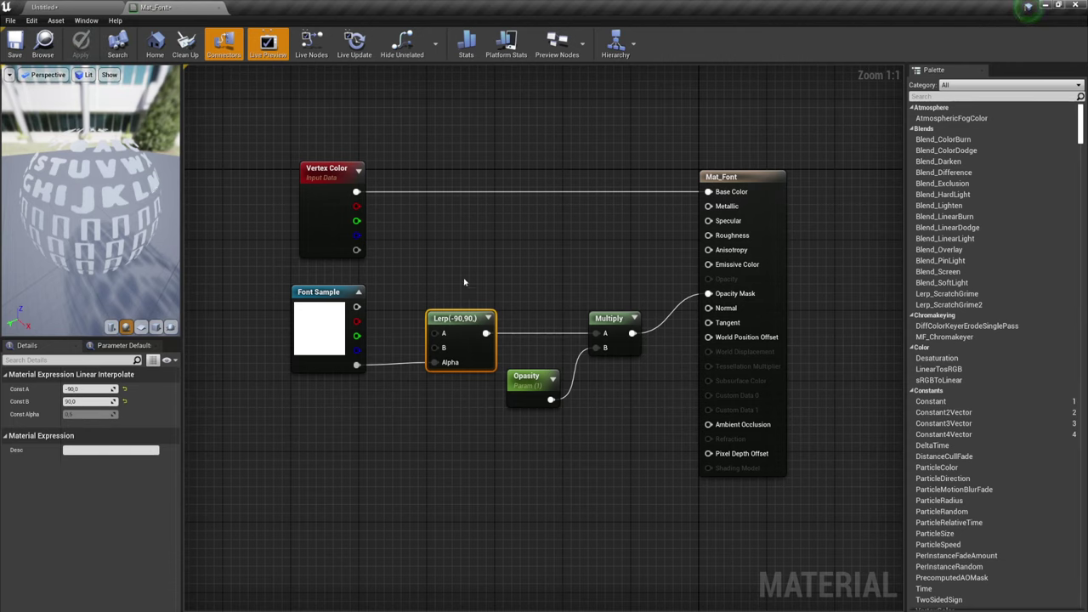
- Connect Font Sample directly to Multiply A, apply, and view the ПРИВЕТ text
{"action": "left_click_drag", "start_coordinate": [453, 424], "coordinate": [445, 433], "text": "ctrl+alt"}
{"action": "left_click_drag", "start_coordinate": [356, 365], "coordinate": [603, 336]}
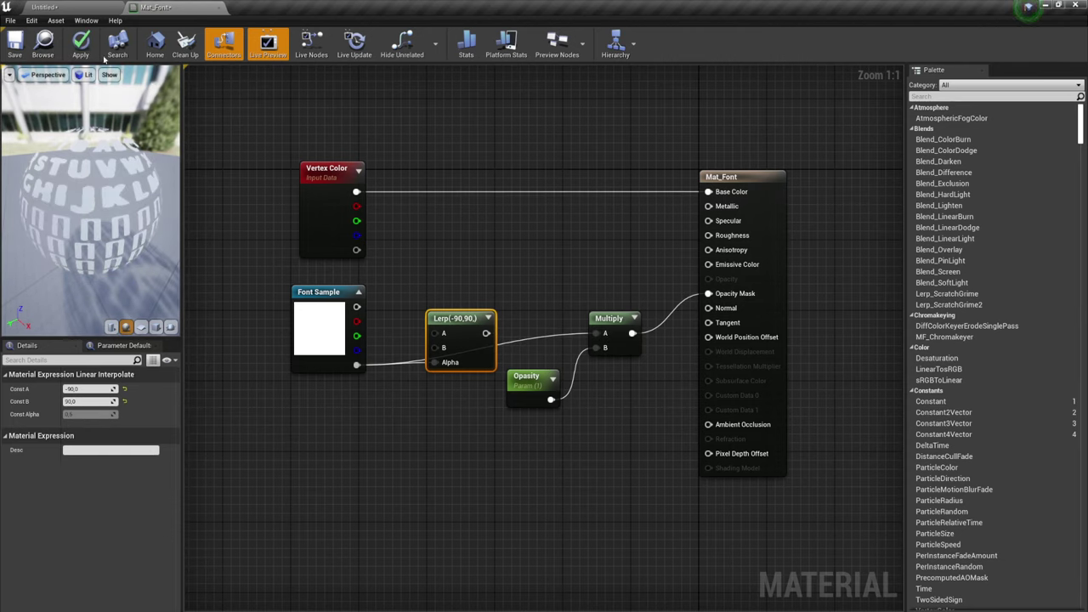
{"action": "left_click", "coordinate": [81, 47]}
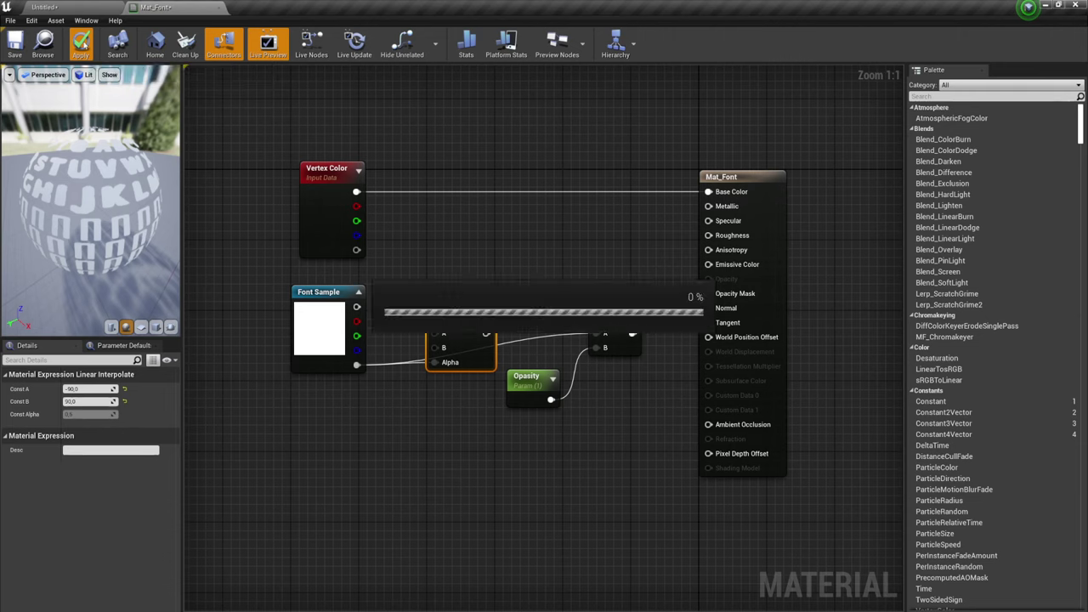
{"action": "left_click", "coordinate": [75, 8]}
{"action": "right_click_drag", "start_coordinate": [617, 270], "coordinate": [616, 269]}
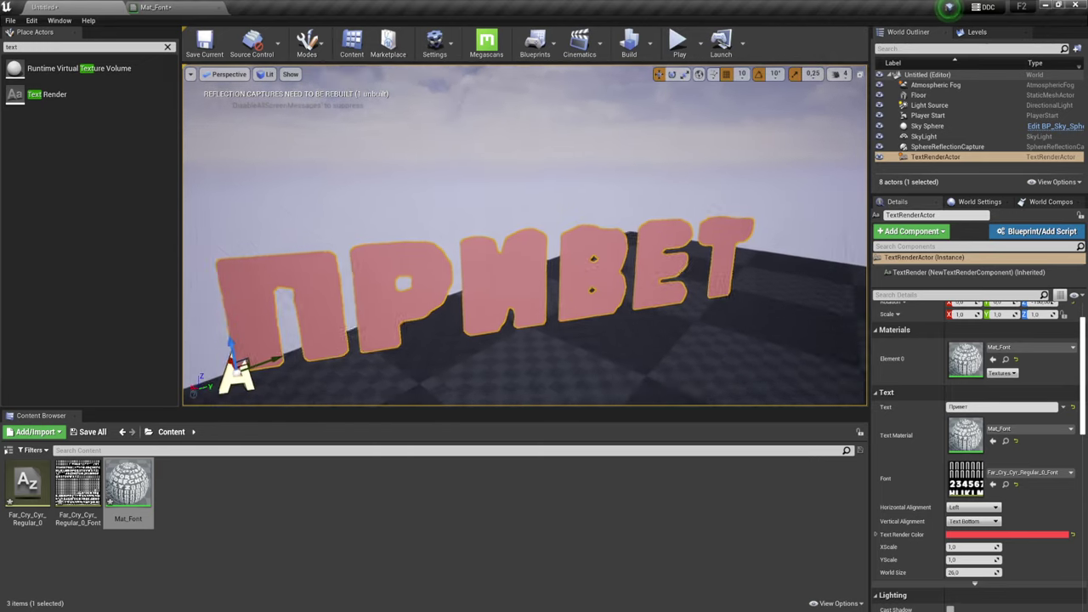
- Change the Text Render Color from red to purple-blue and pull the camera back
{"action": "left_click", "coordinate": [1012, 534]}
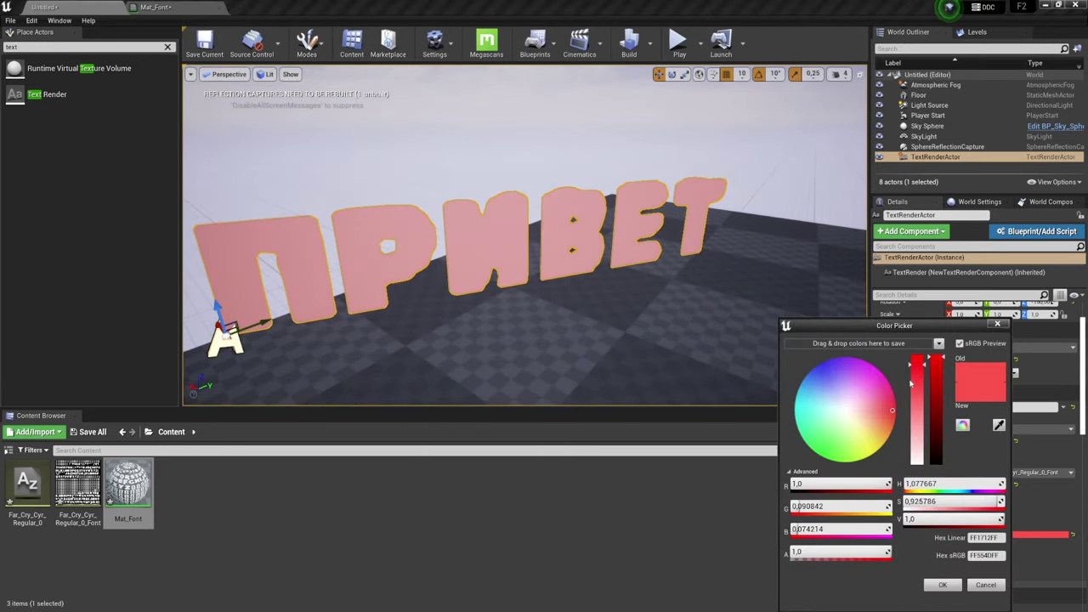
{"action": "left_click", "coordinate": [821, 365]}
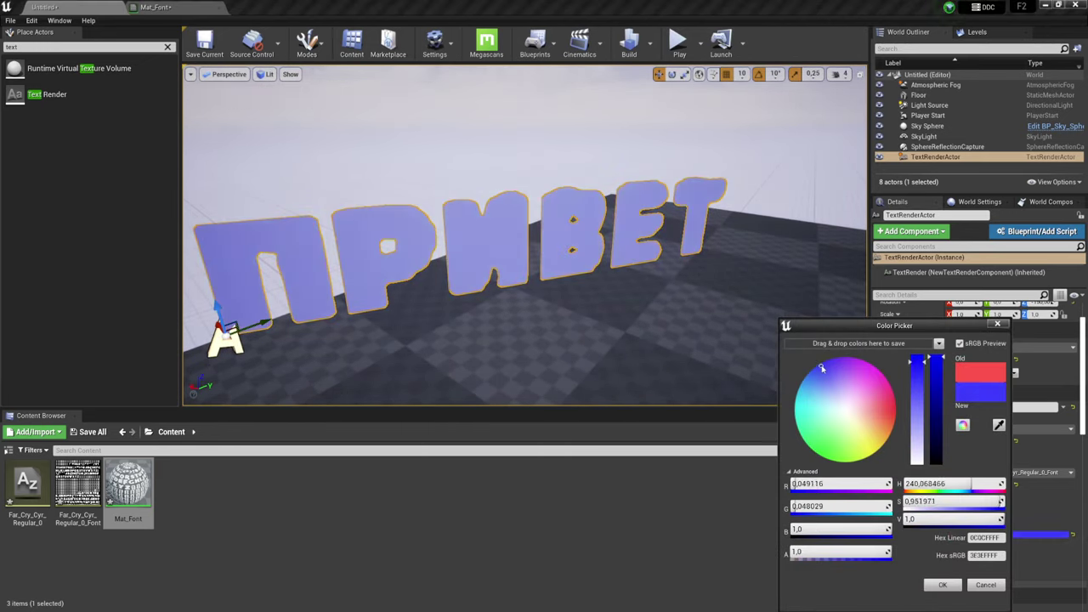
{"action": "left_click", "coordinate": [942, 585]}
{"action": "right_click_drag", "start_coordinate": [617, 269], "coordinate": [617, 269]}
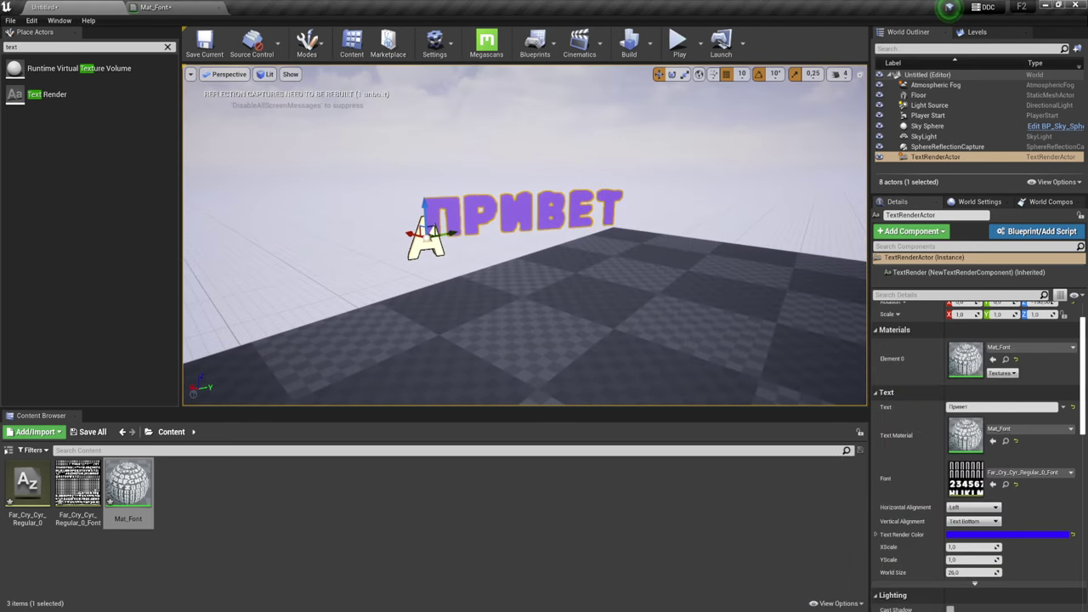
{"action": "right_click_drag", "start_coordinate": [605, 320], "coordinate": [604, 320]}
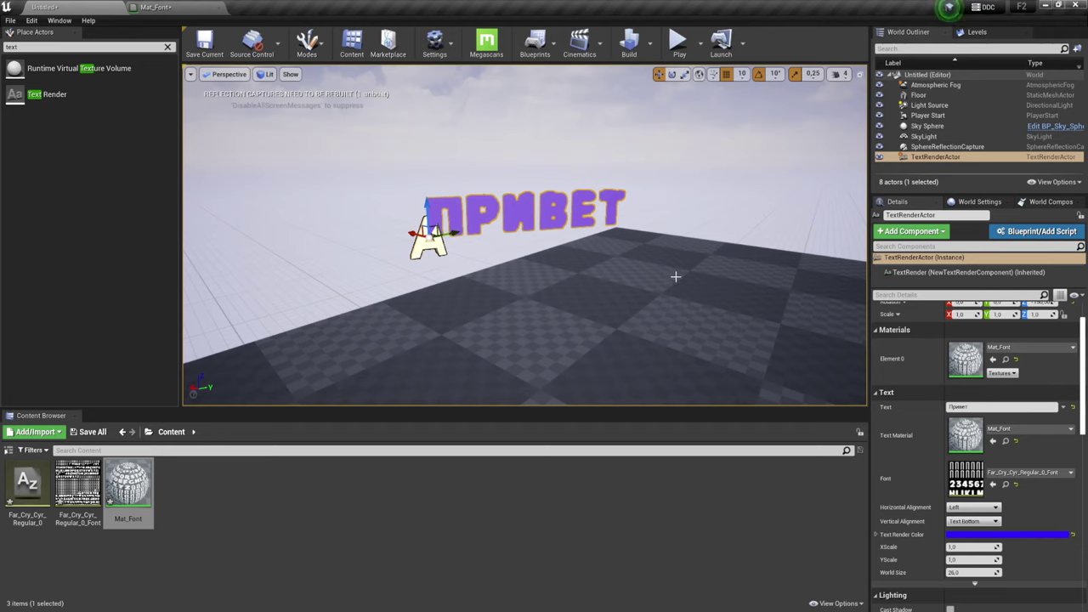